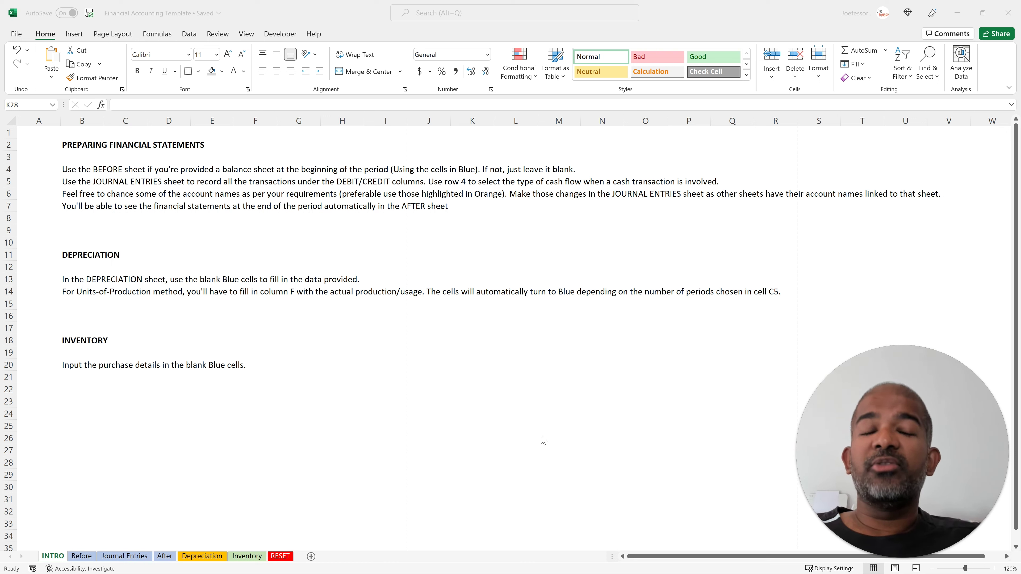
Open the Before sheet and examine the balance sheet's asset, liability and equity accounts
click(82, 556)
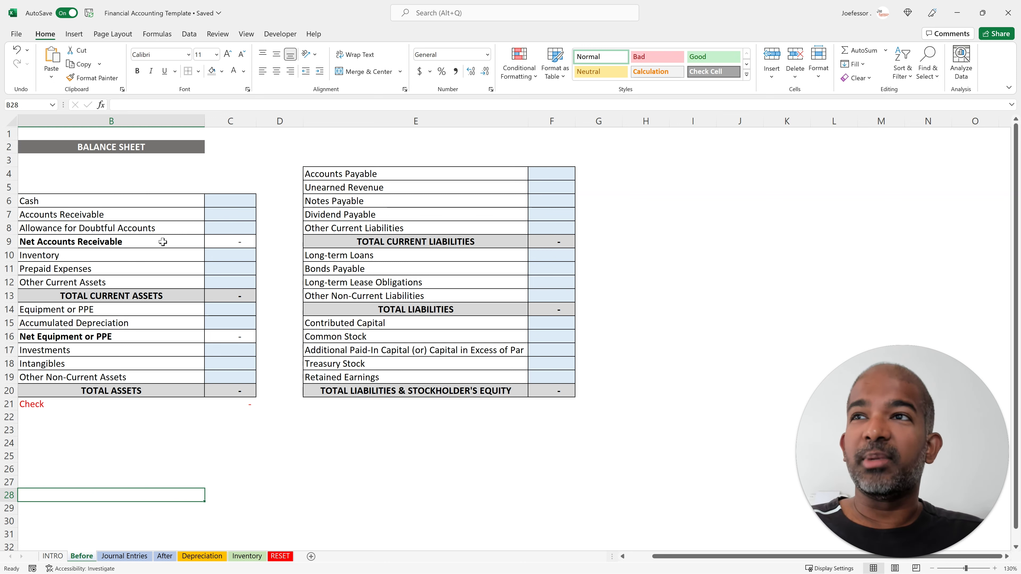
key(Up)
key(Up)
key(Up)
key(Up)
key(Up)
key(Up)
key(Up)
key(Up)
key(Up)
key(Up)
key(Up)
key(Up)
key(Up)
key(Up)
key(Up)
key(Up)
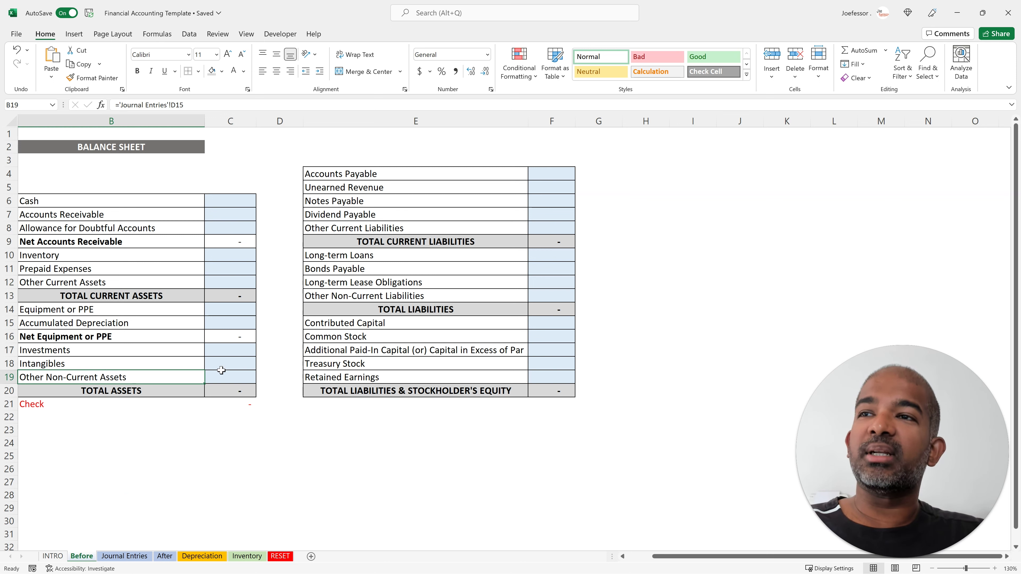
click(381, 230)
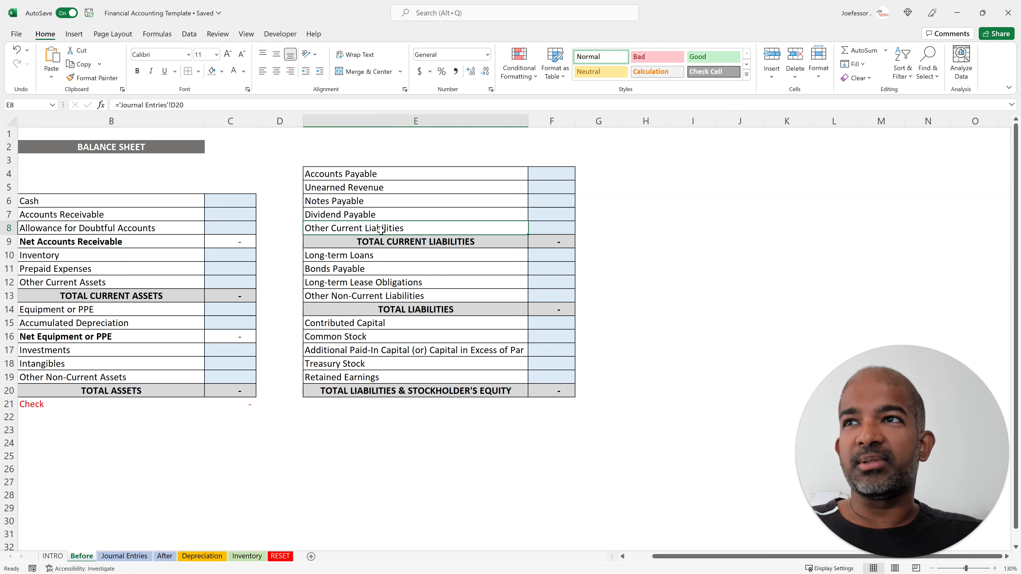
Review the full balance sheet range on the Before sheet and the Check row beneath total assets
drag(52, 161, 113, 199)
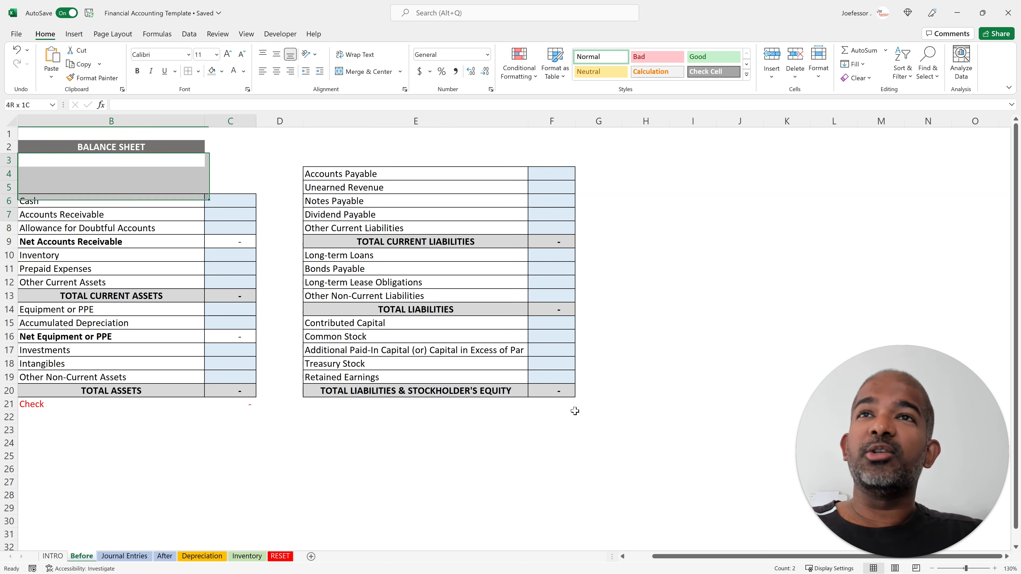
drag(575, 411, 611, 506)
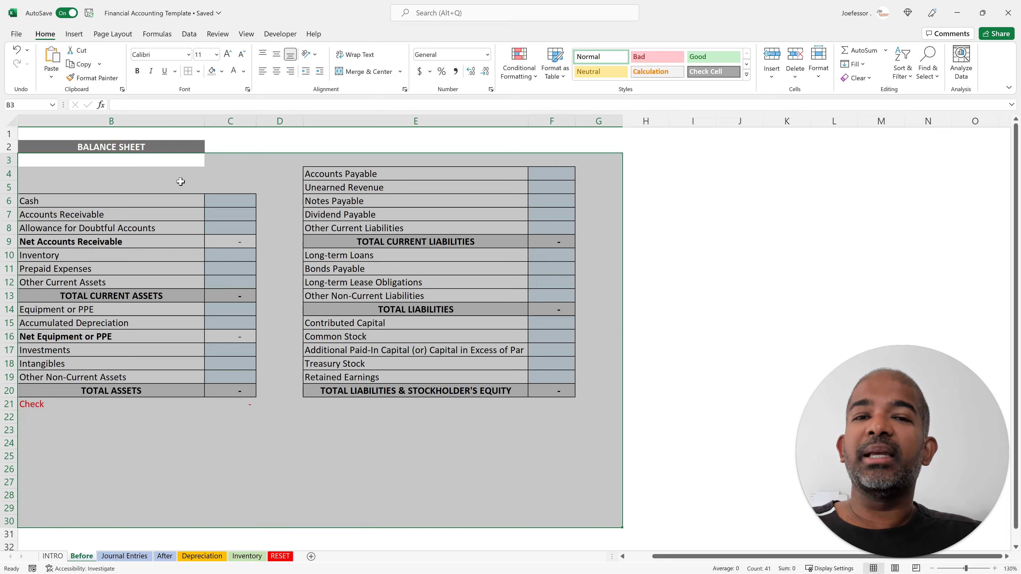
click(220, 171)
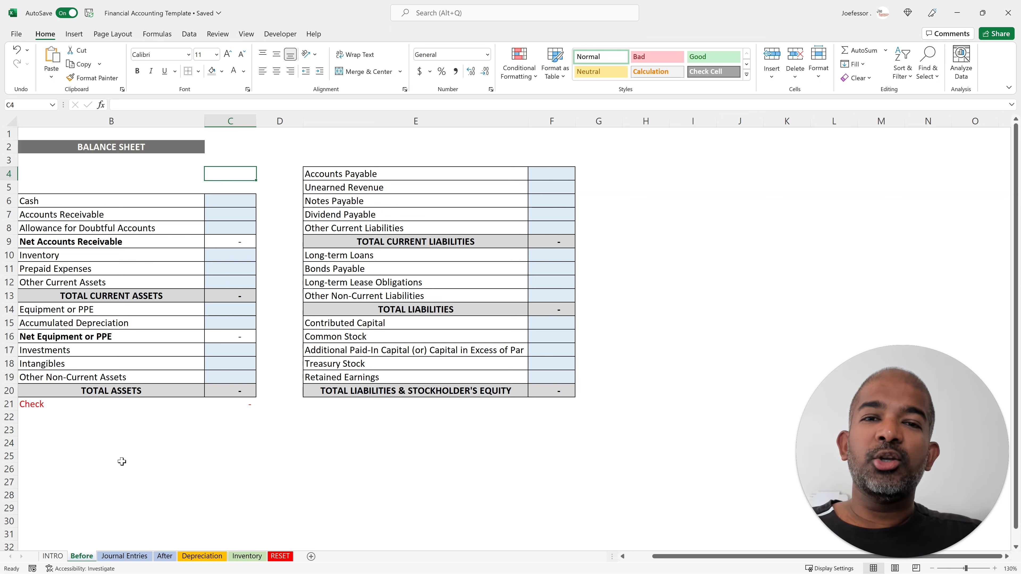
drag(56, 404, 228, 404)
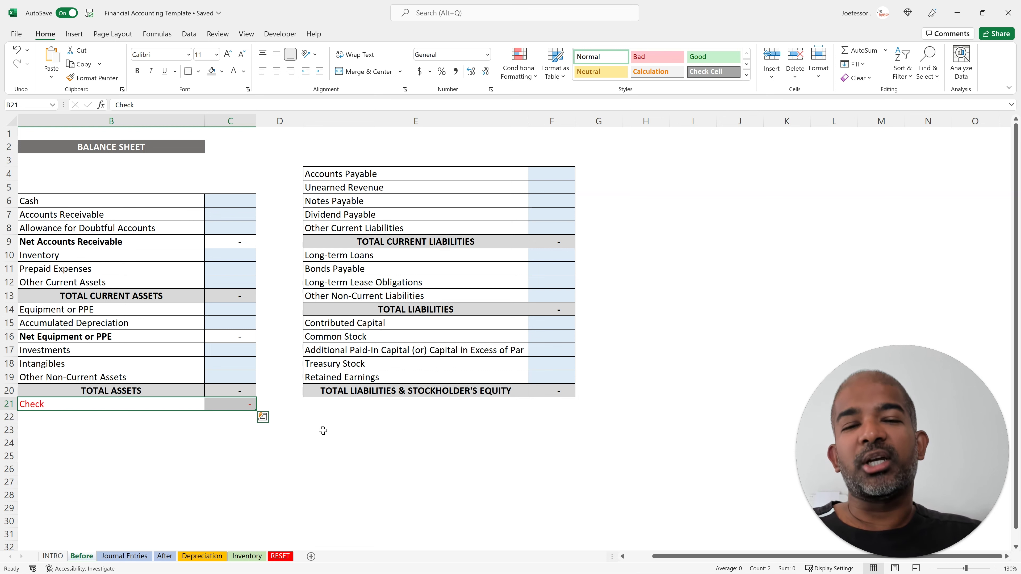
click(288, 456)
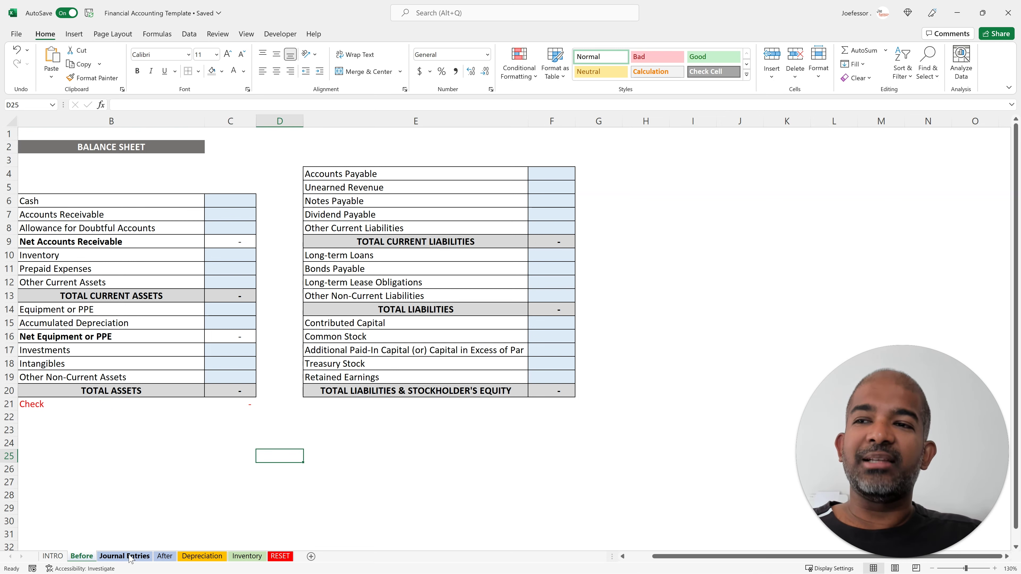
Compare the Journal Entries account list with the Before sheet and examine the journal's transaction entry area
click(131, 557)
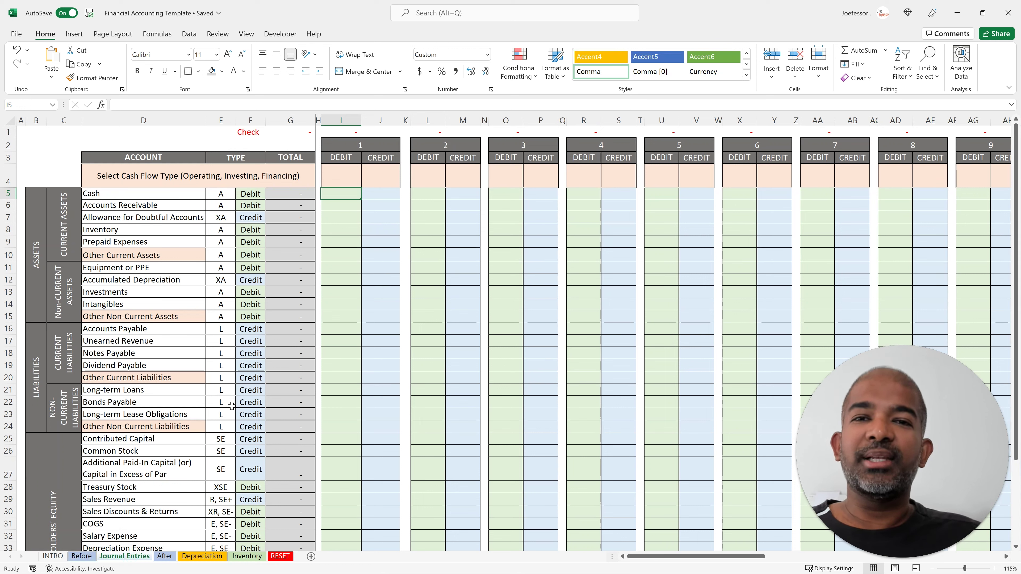
click(194, 378)
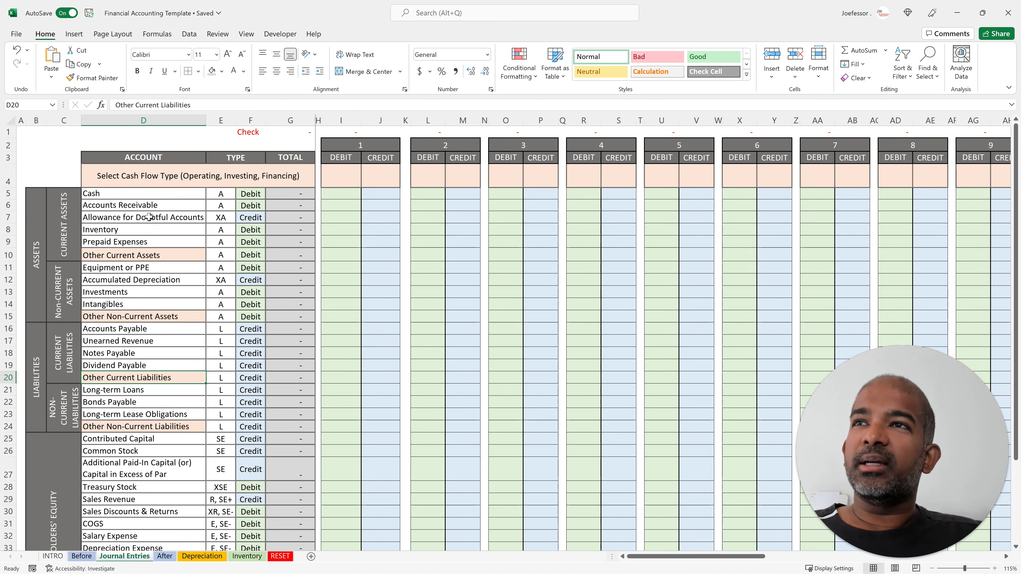
drag(149, 193, 172, 522)
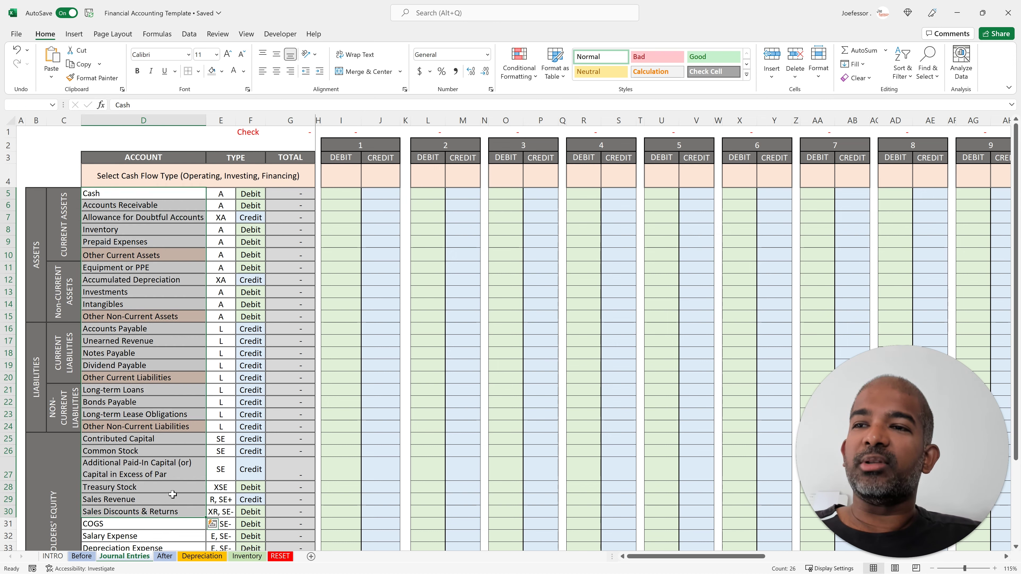
click(82, 556)
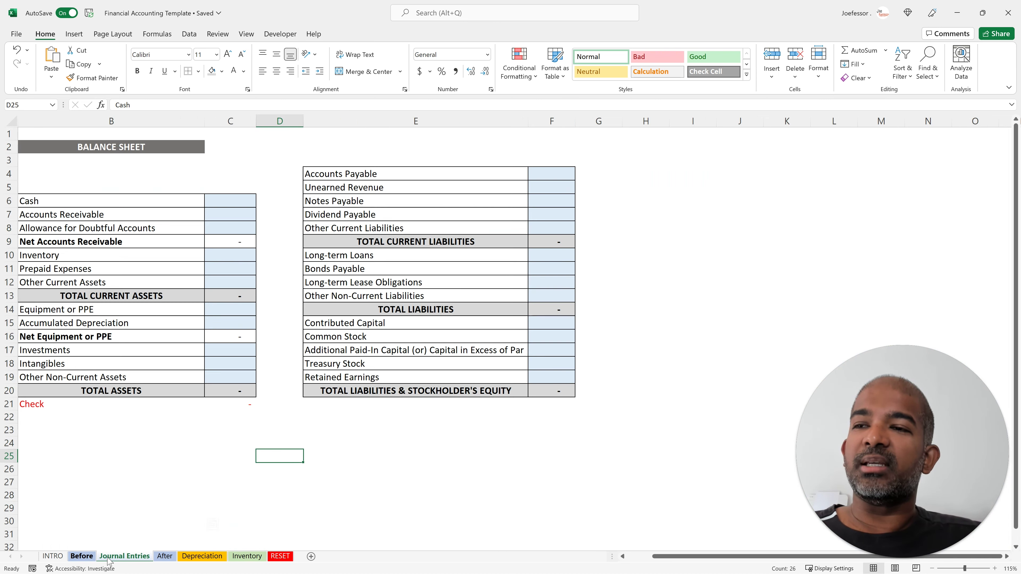
click(116, 557)
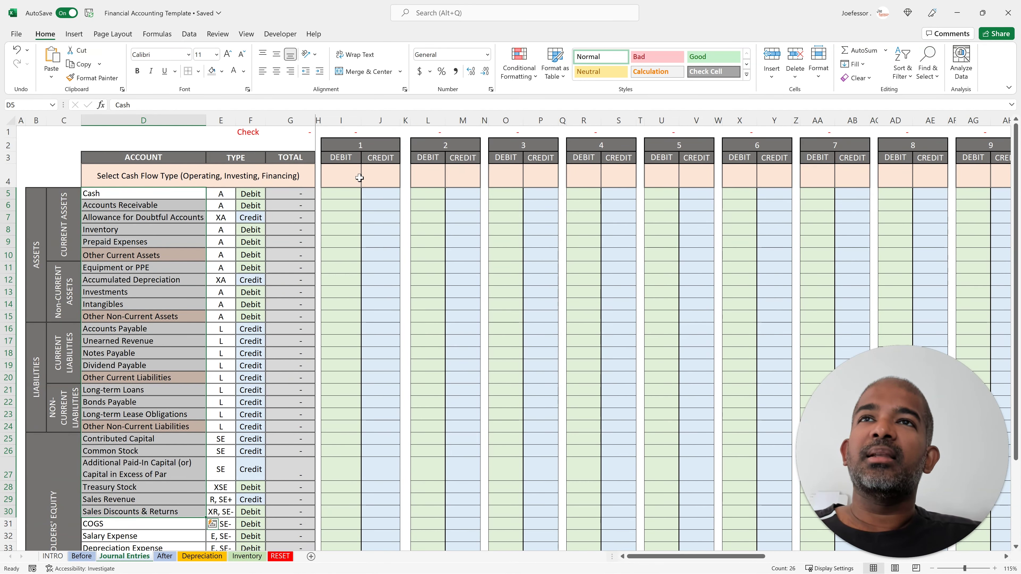
drag(340, 197, 454, 426)
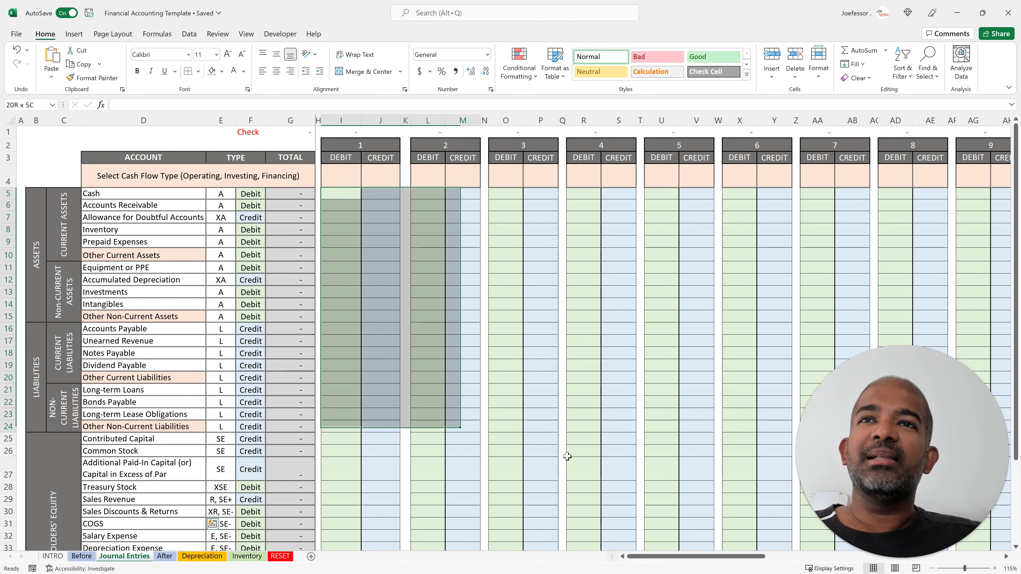
drag(567, 456, 752, 484)
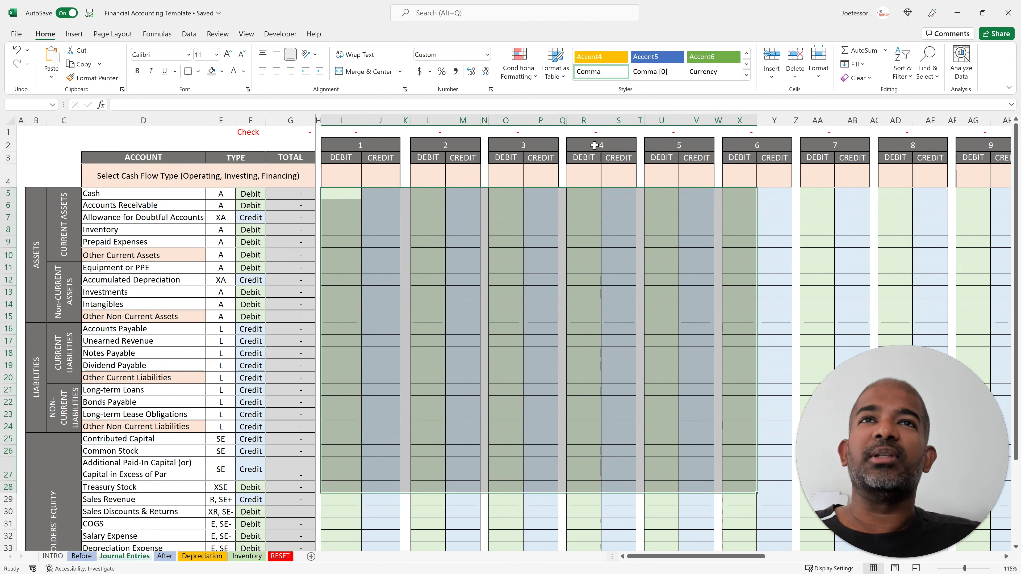
click(341, 306)
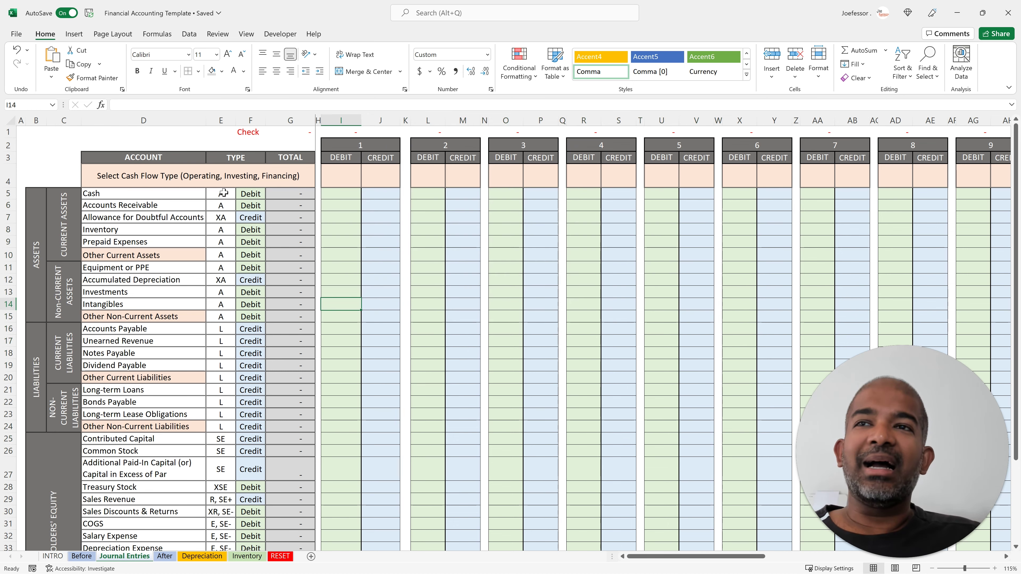
Examine the account type codes and the normal Debit or Credit side assigned to each journal account
drag(223, 193, 236, 451)
click(221, 379)
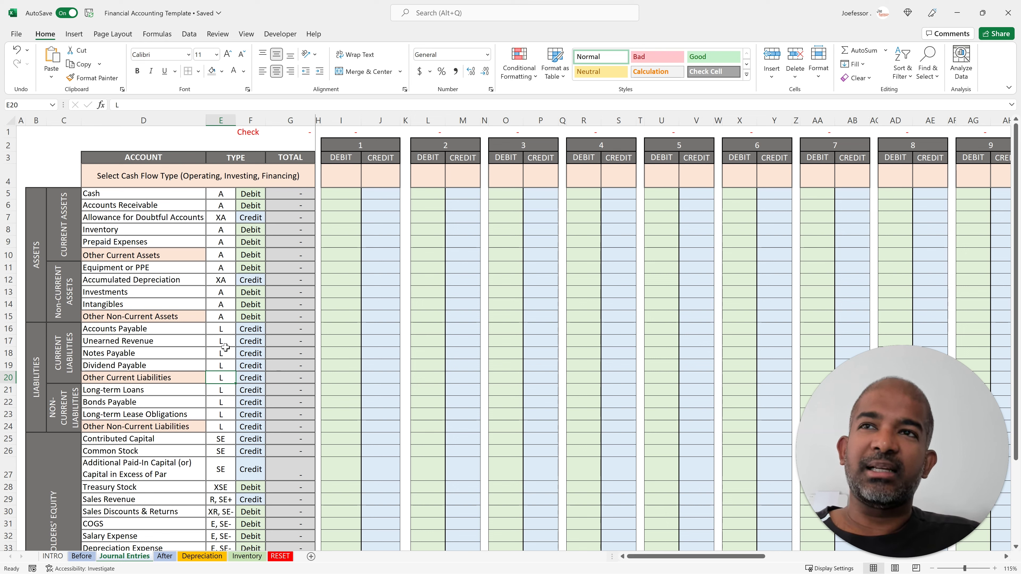
click(251, 229)
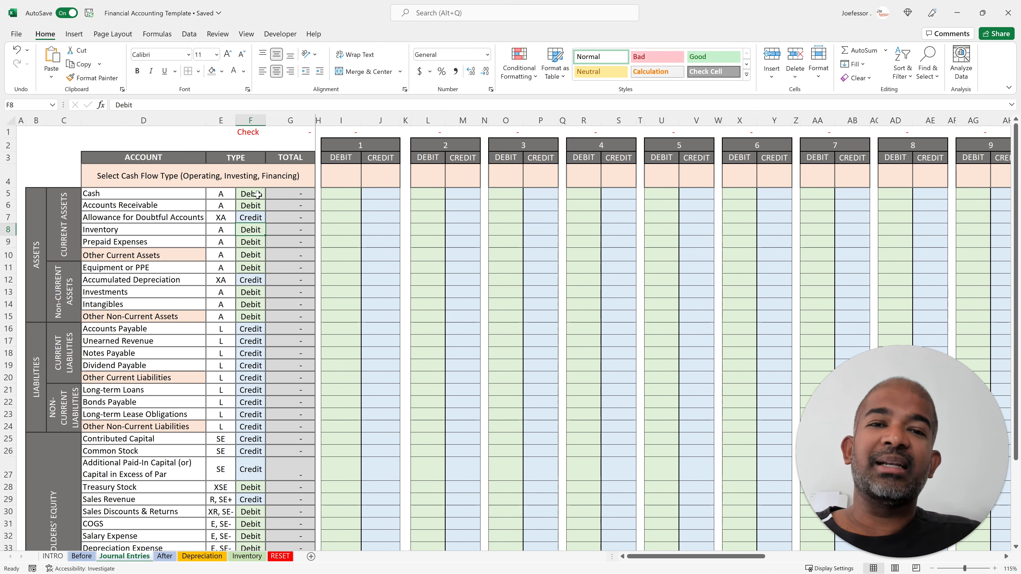
click(129, 193)
click(253, 193)
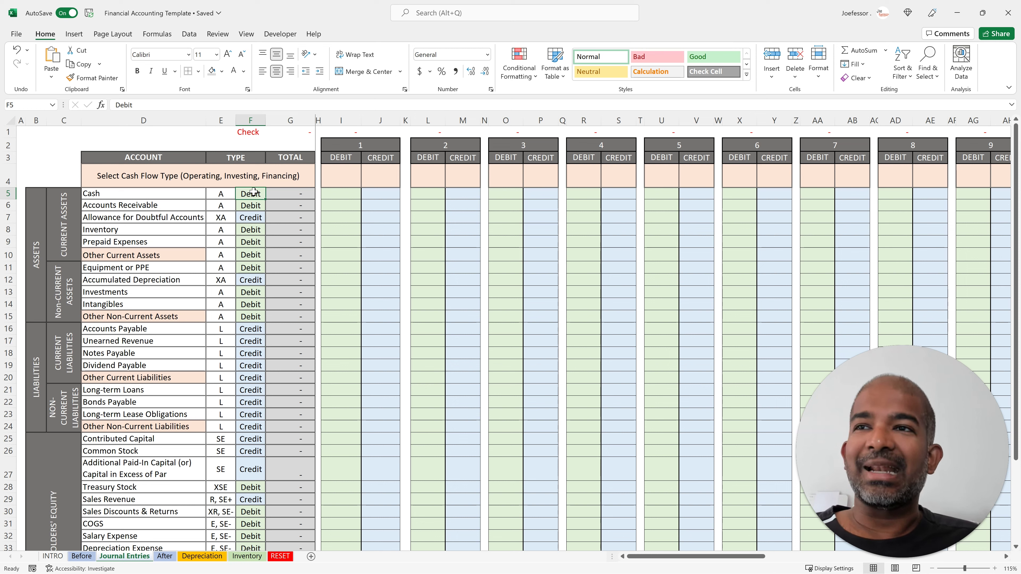
click(254, 241)
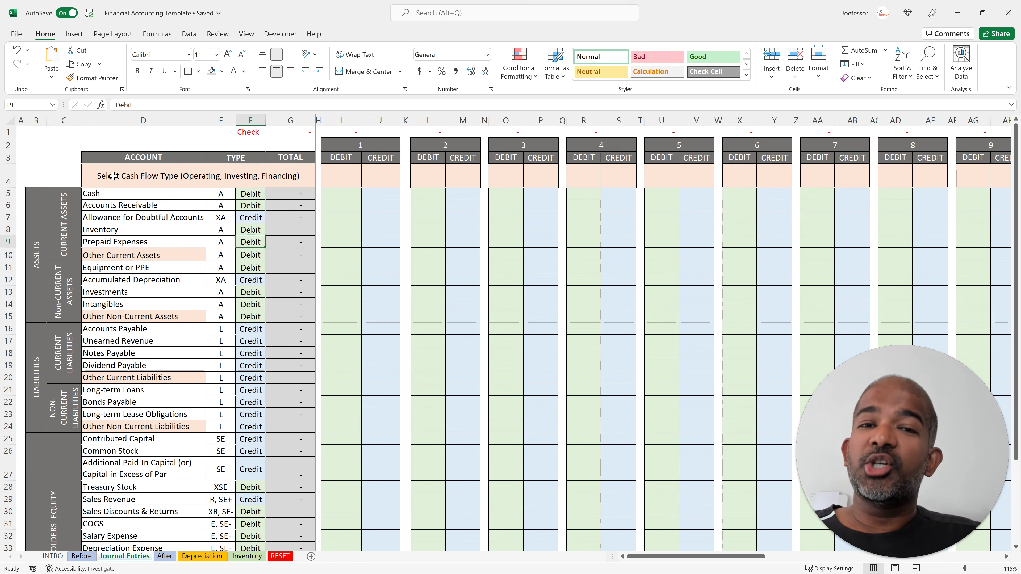
drag(146, 194, 149, 439)
drag(250, 191, 241, 431)
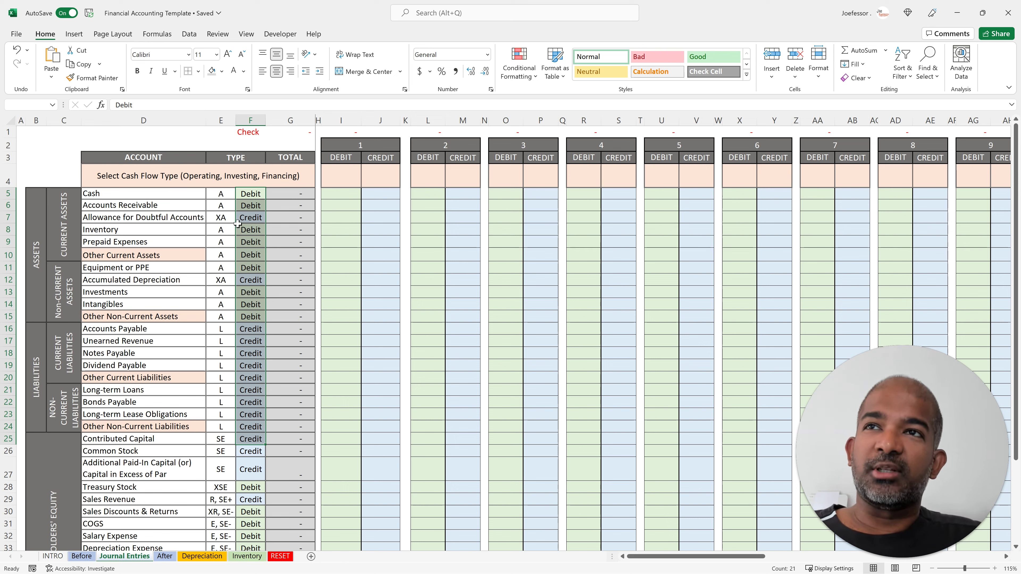
click(247, 220)
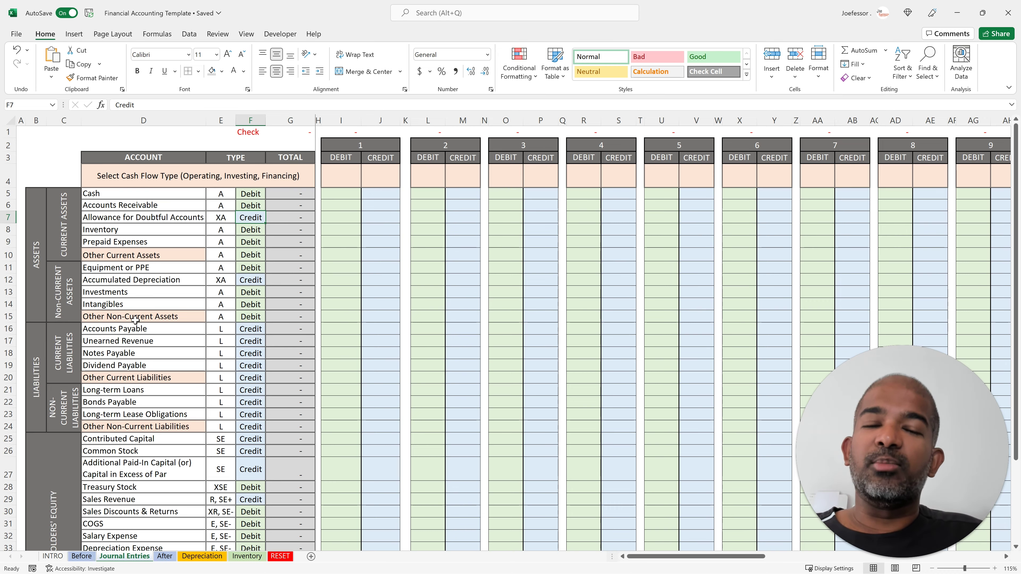
Look through the account list down to the stockholders' equity accounts and inspect the Total formula for Other Current Assets
scroll(151, 325, down, 1)
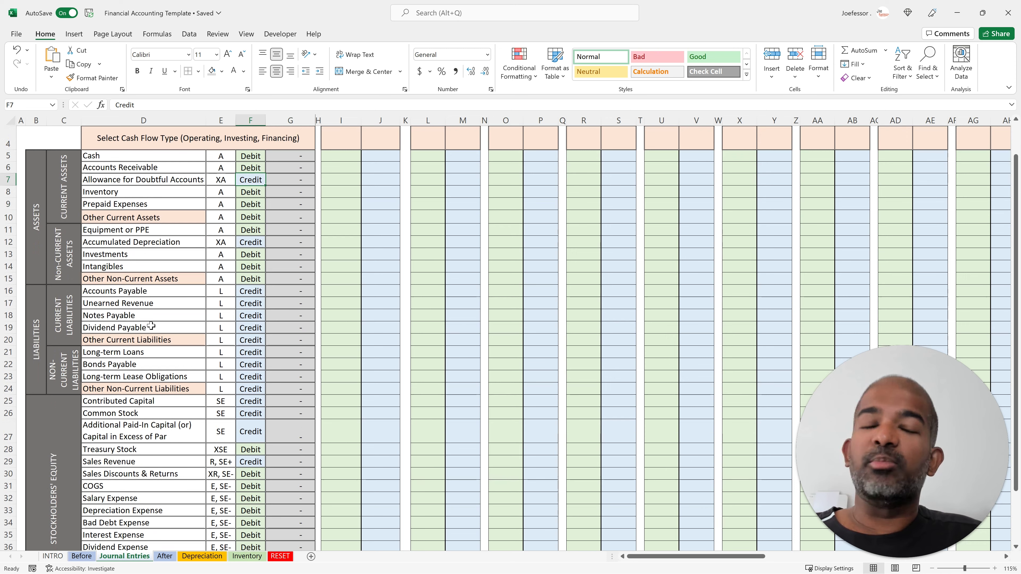
scroll(151, 326, down, 2)
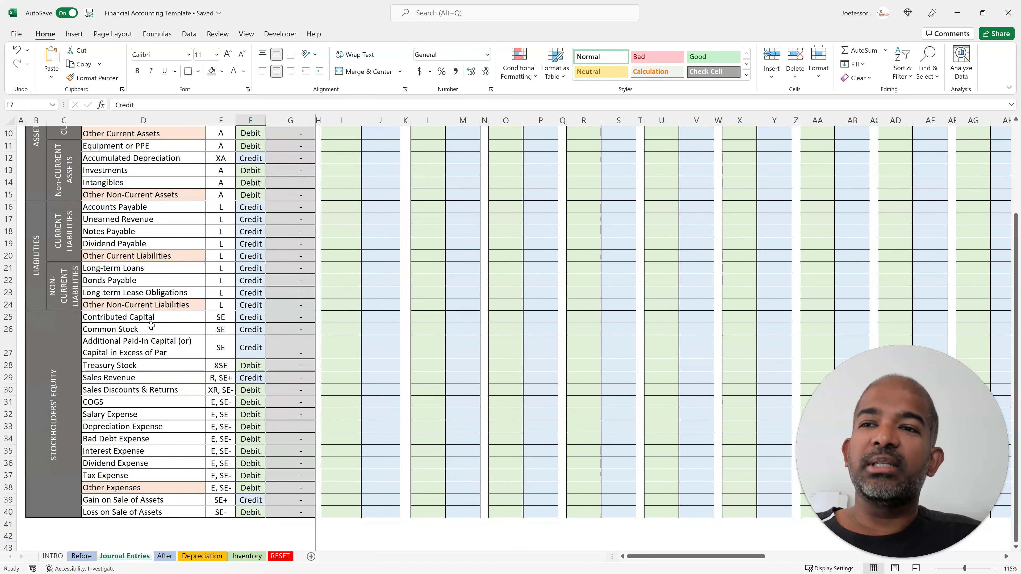
scroll(151, 325, down, 1)
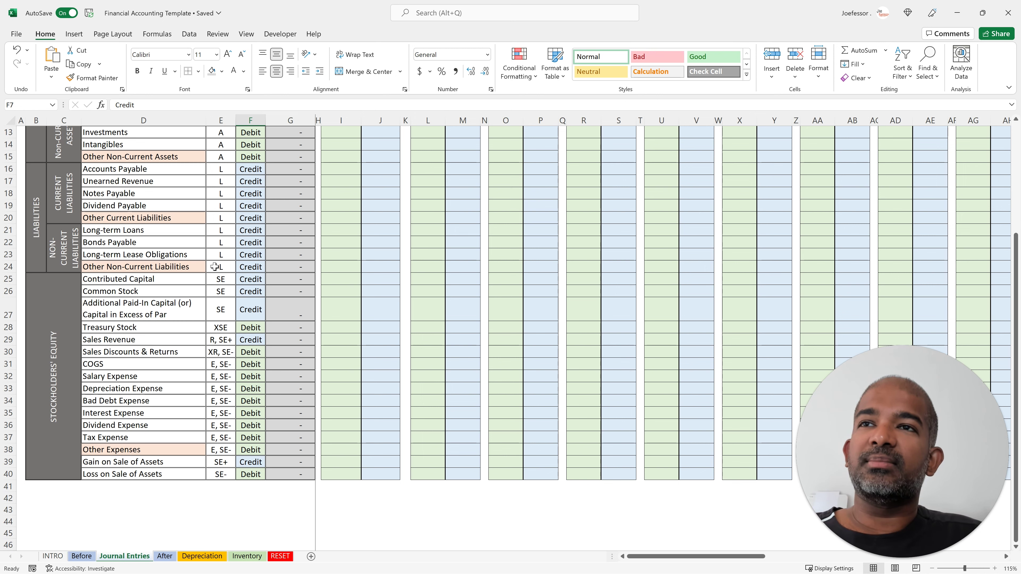
scroll(214, 267, up, 1)
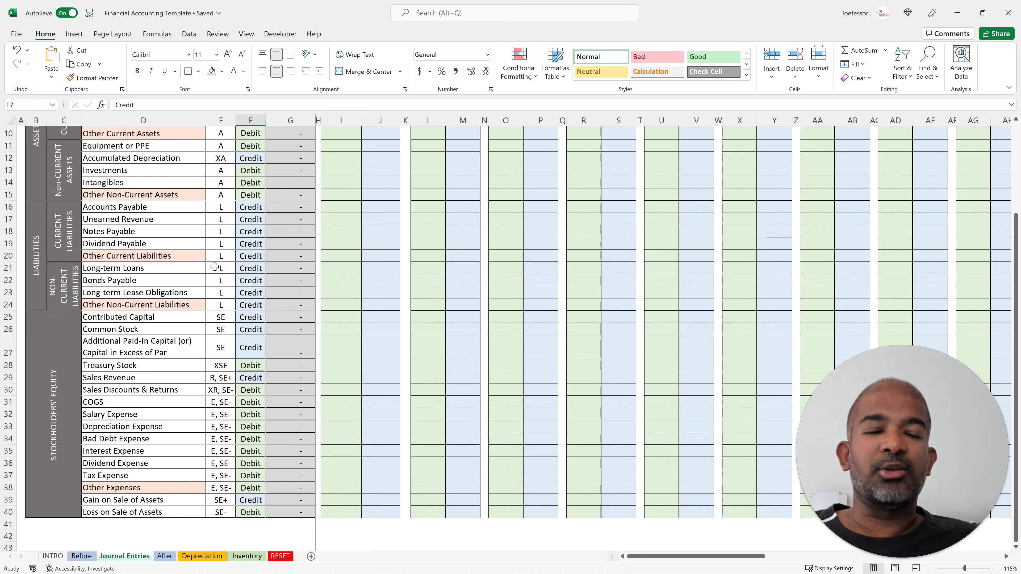
click(290, 133)
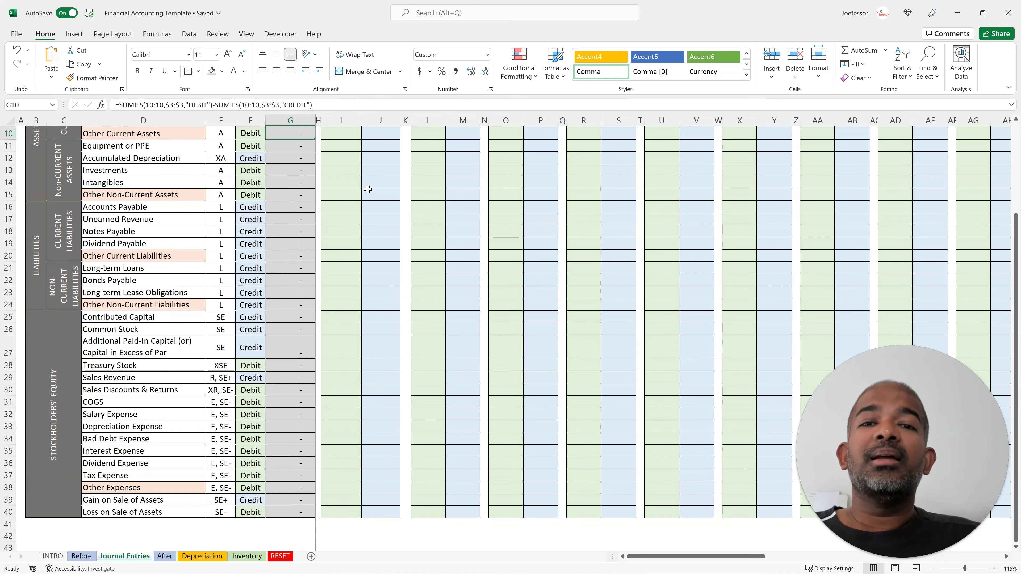
scroll(339, 216, up, 1)
scroll(339, 216, up, 3)
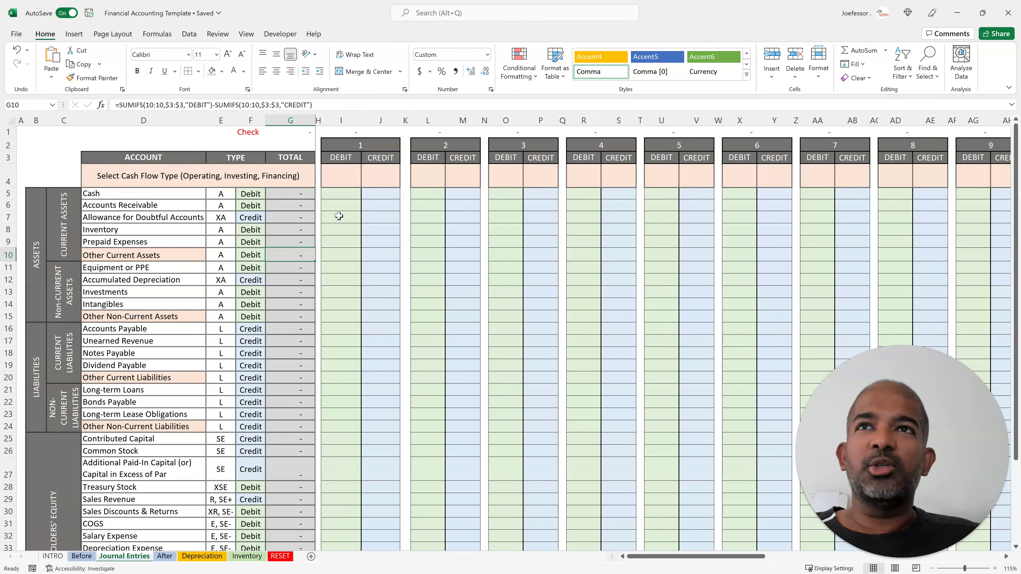
Examine the numbered transaction headers above the debit and credit columns, from transaction 1 onward
drag(356, 145, 979, 158)
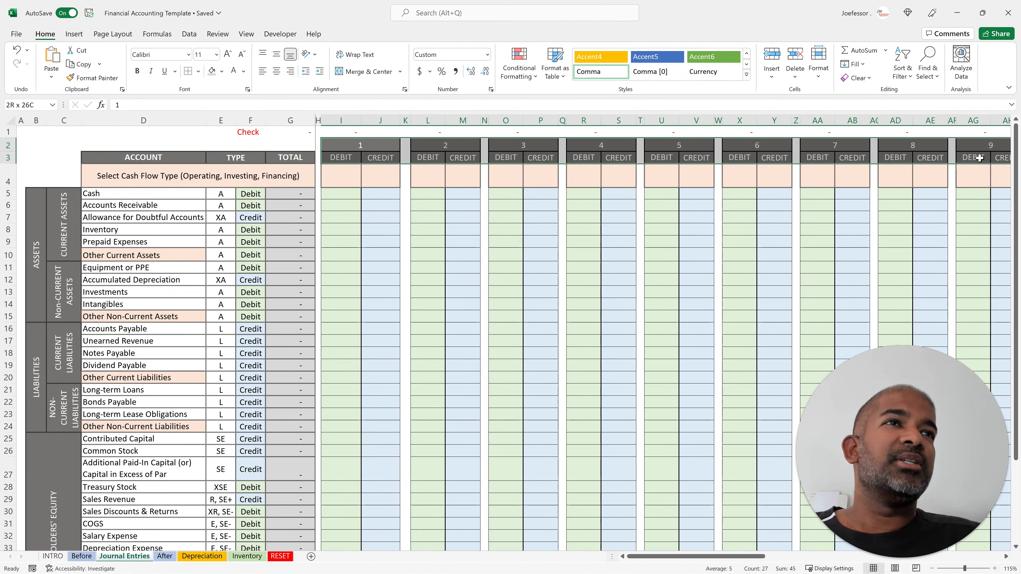
click(339, 225)
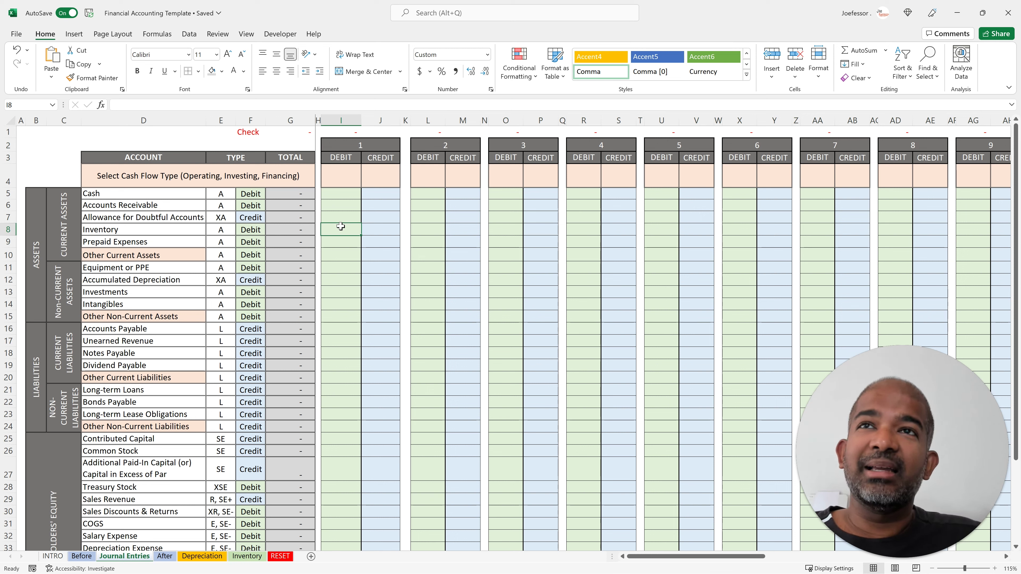
click(365, 146)
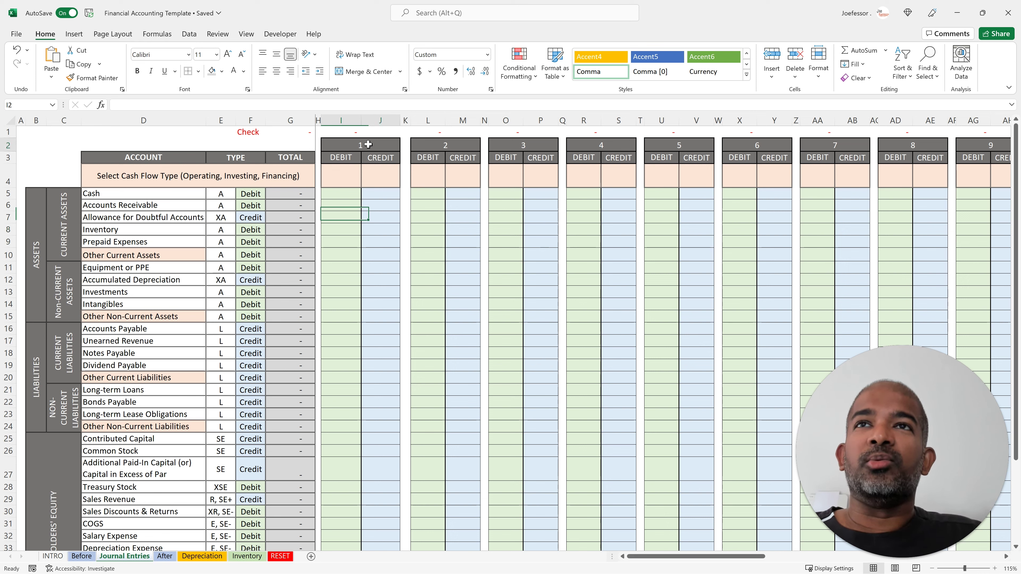
click(474, 143)
click(535, 142)
click(626, 142)
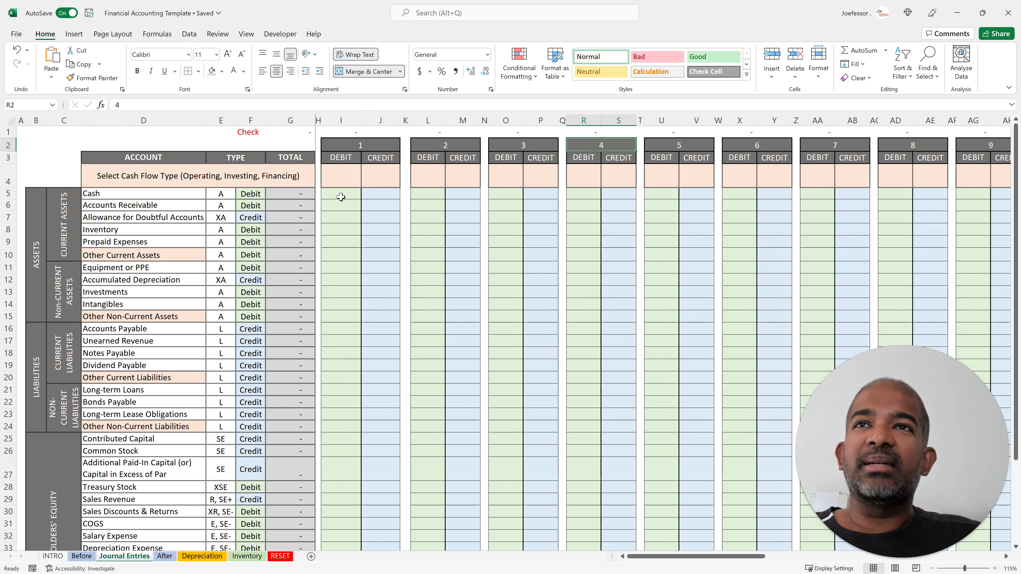
Review the debit and credit entry cells for transactions 1 and 2
drag(341, 197, 341, 354)
drag(380, 254, 382, 392)
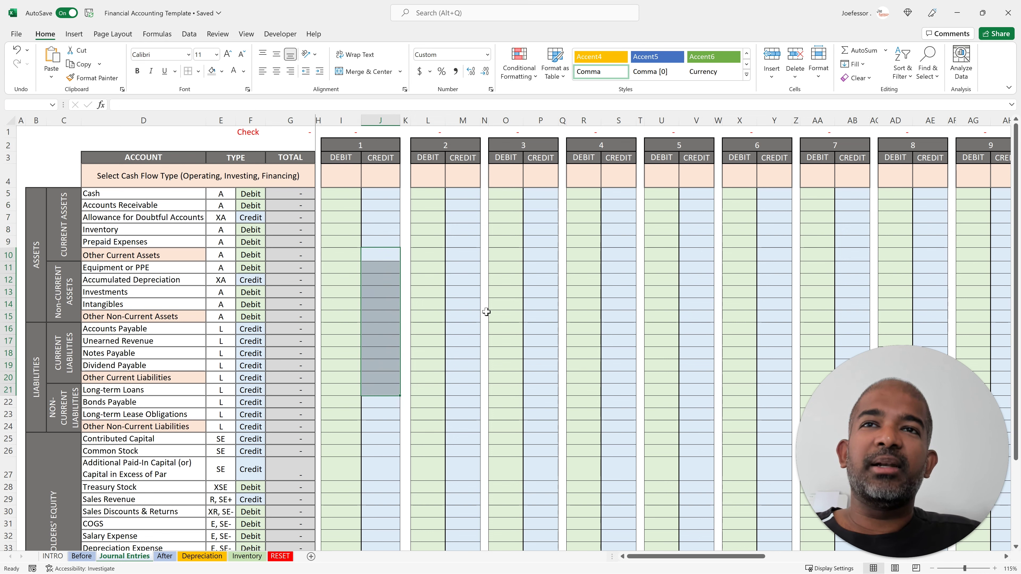
drag(426, 266, 428, 368)
drag(451, 301, 451, 407)
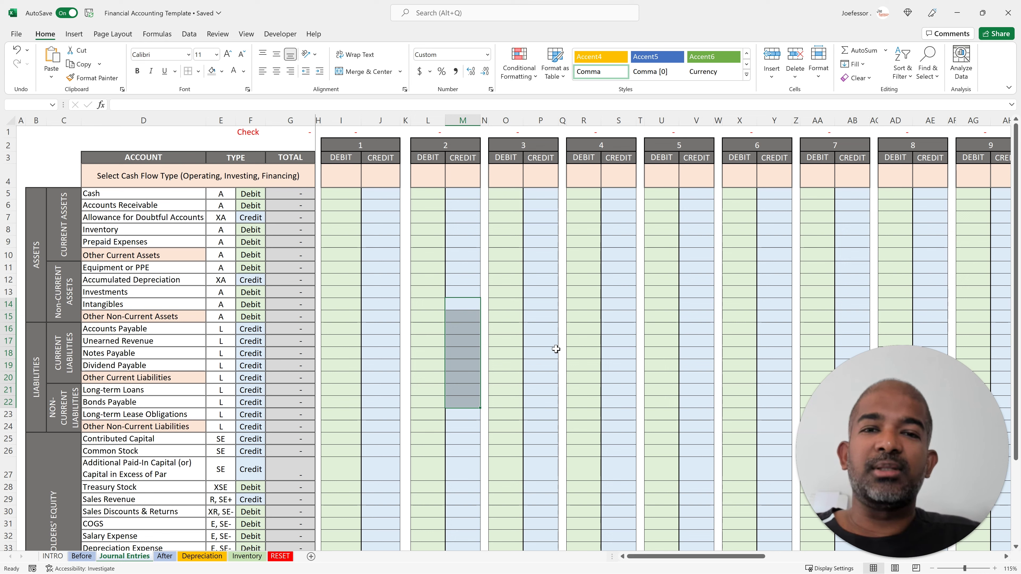
click(461, 328)
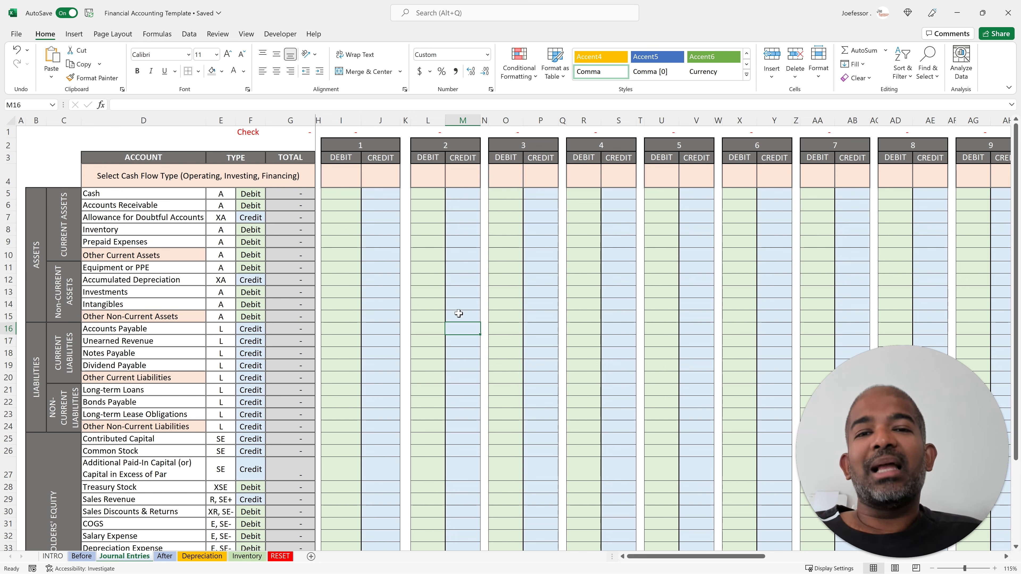
Inspect the Total formulas for Cash and Allowance for Doubtful Accounts against the debit and credit entry cells
drag(299, 194, 286, 453)
drag(337, 216, 794, 406)
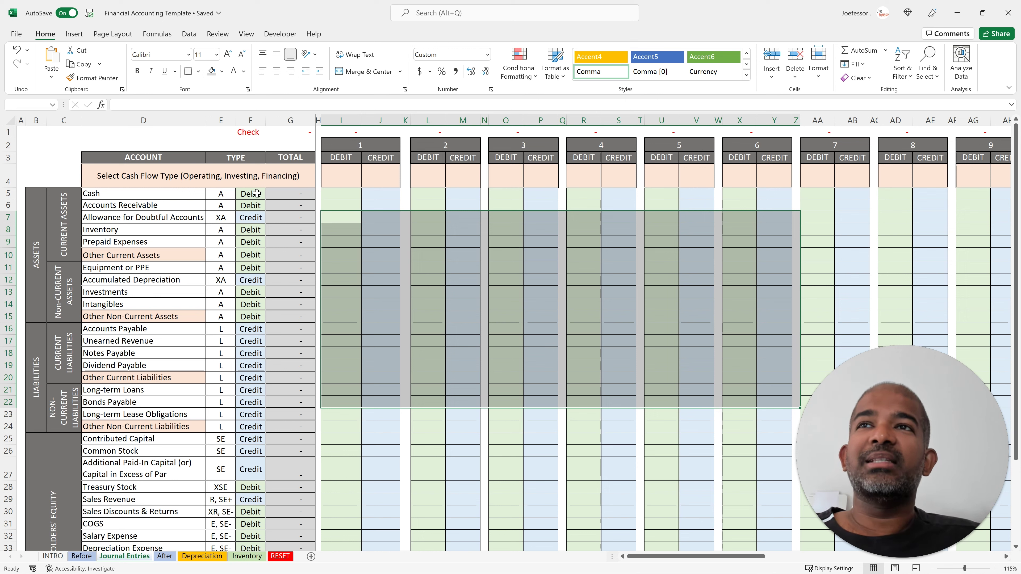
click(282, 196)
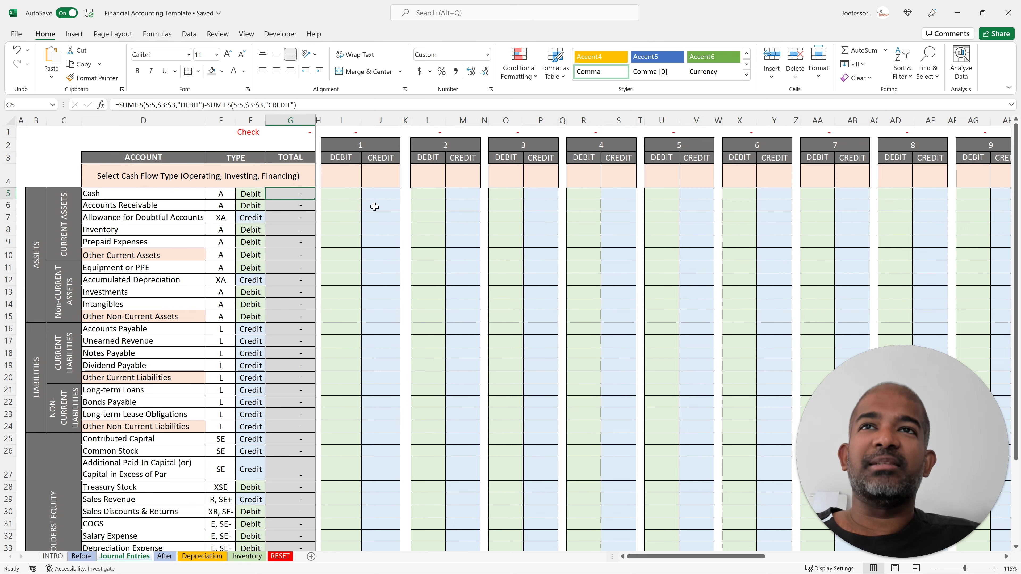
click(251, 219)
click(301, 217)
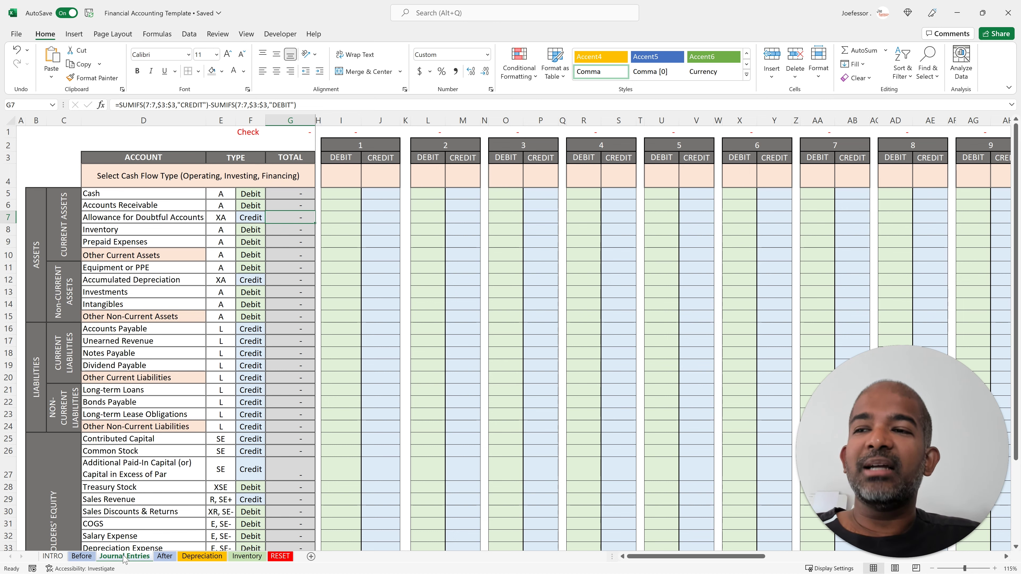
Examine the equipment and accumulated depreciation lines on the Before balance sheet and inspect the Net Equipment or PPE formula
click(83, 556)
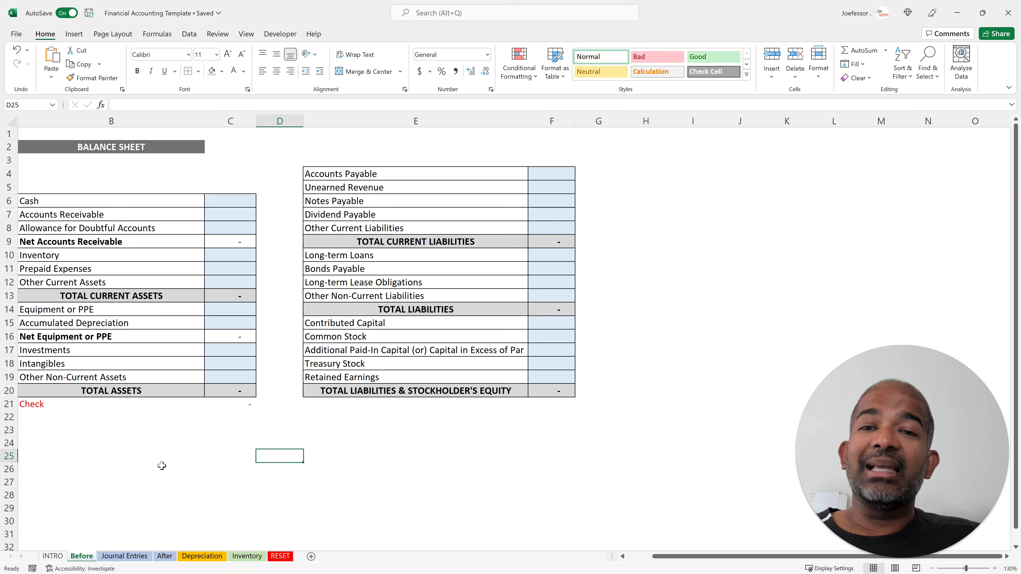
click(221, 324)
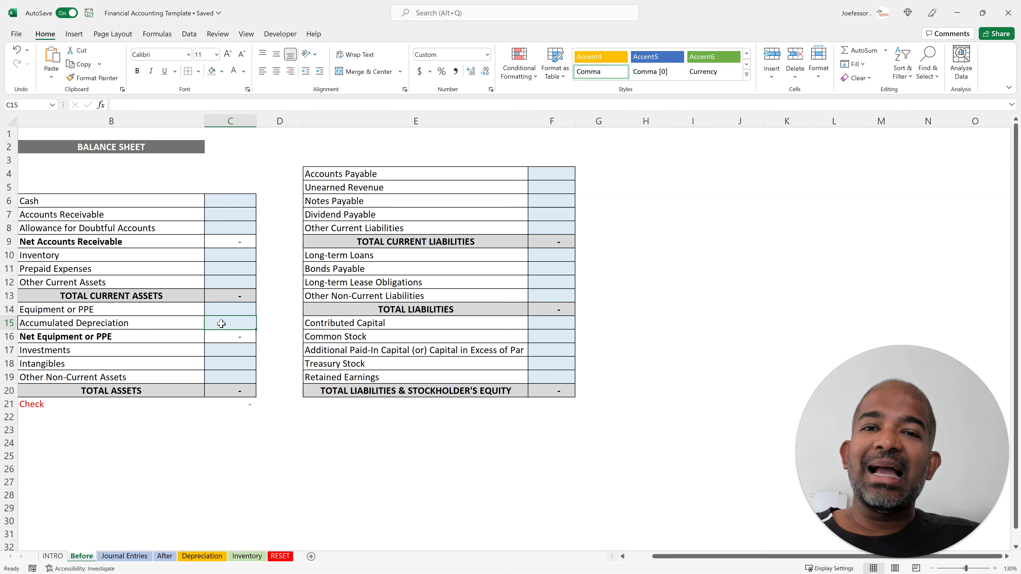
click(150, 312)
click(122, 337)
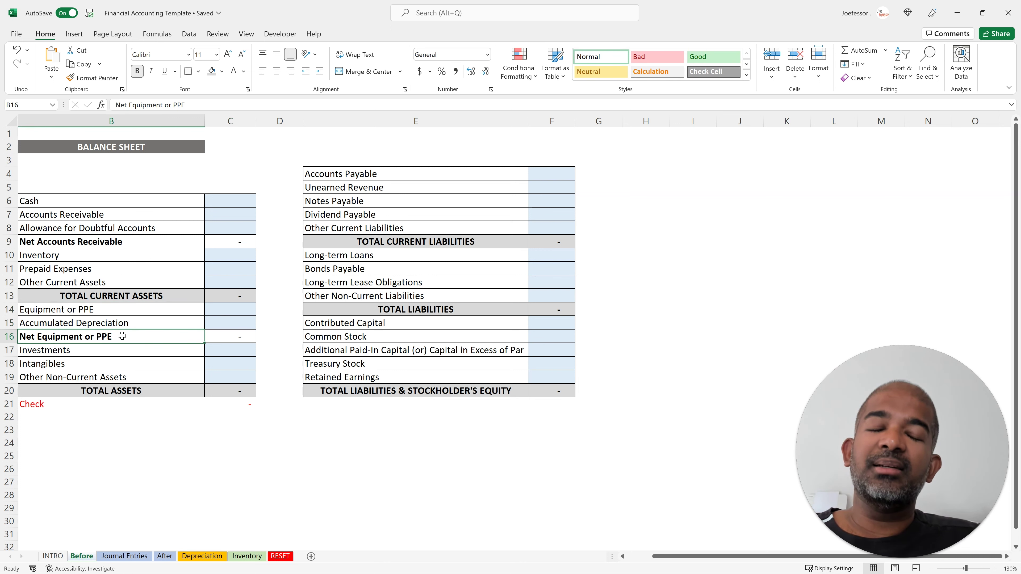
click(241, 338)
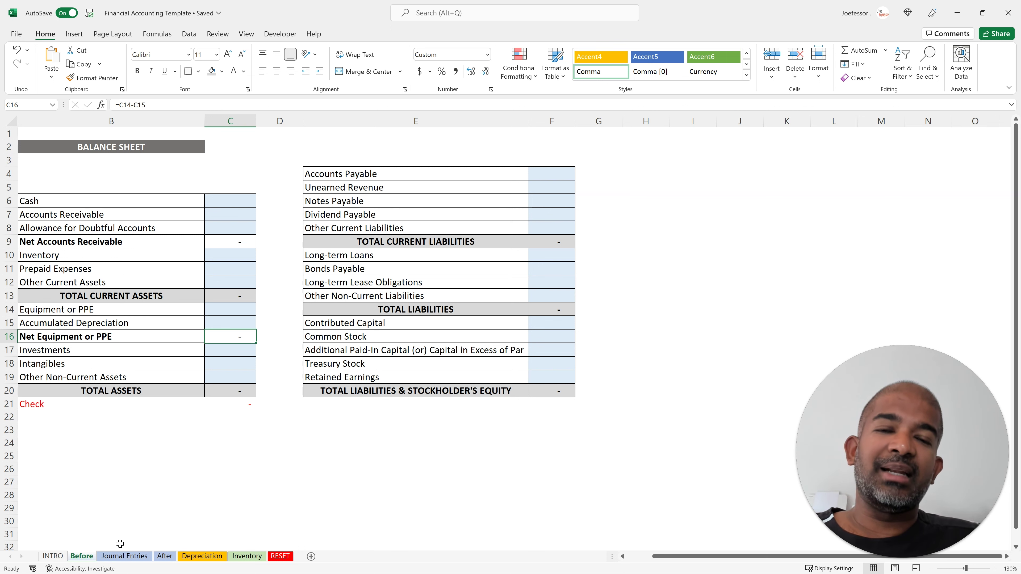
Inspect the Check formulas above transactions 1 to 5 and the overall Check formula on the Journal Entries sheet
click(127, 558)
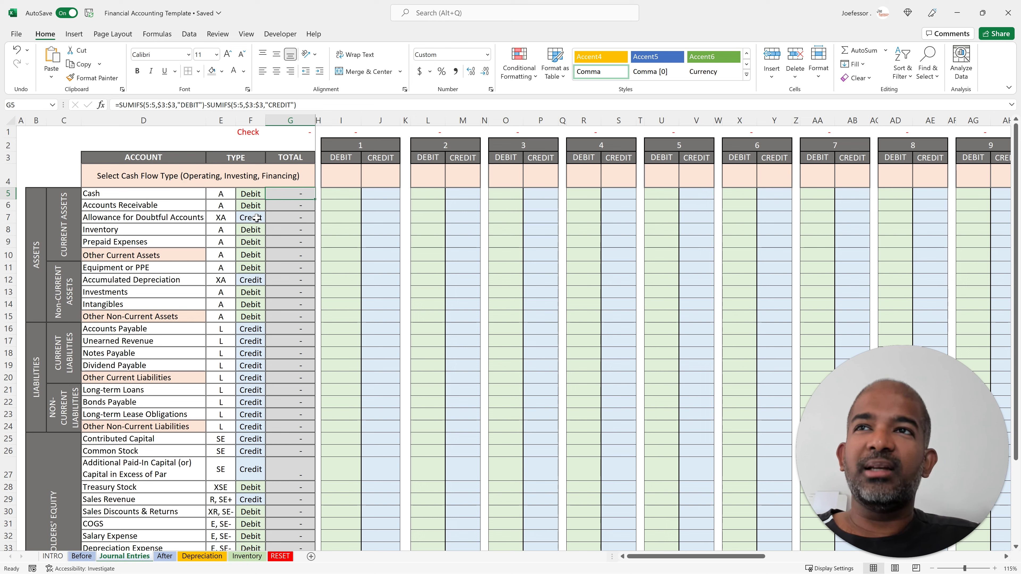
click(301, 242)
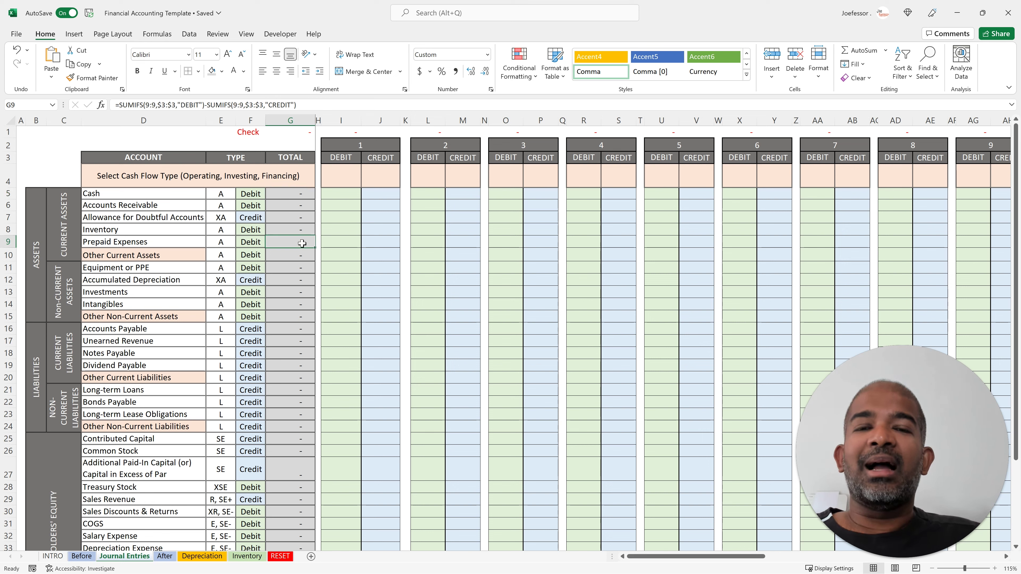
click(245, 133)
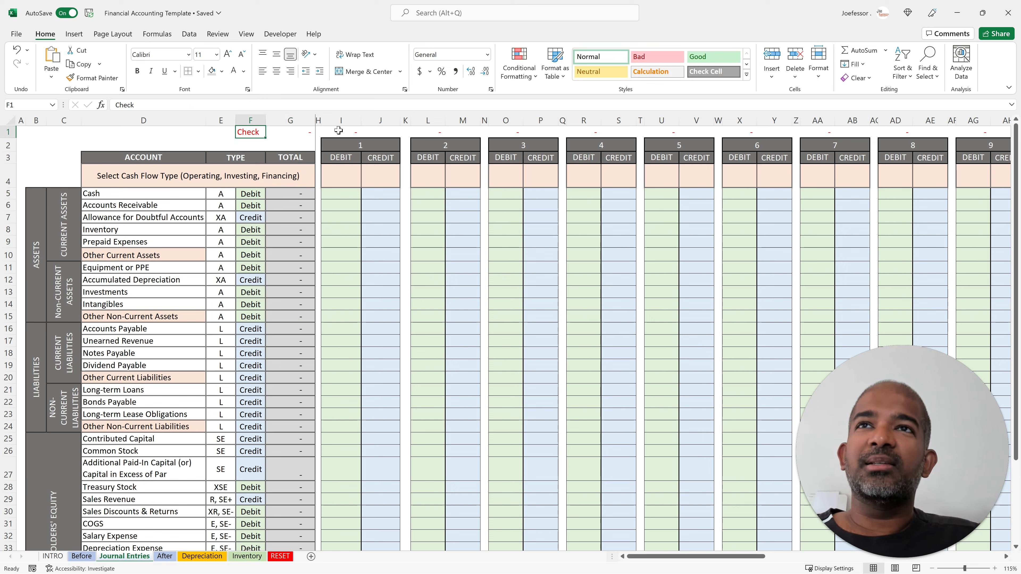
click(347, 130)
click(438, 133)
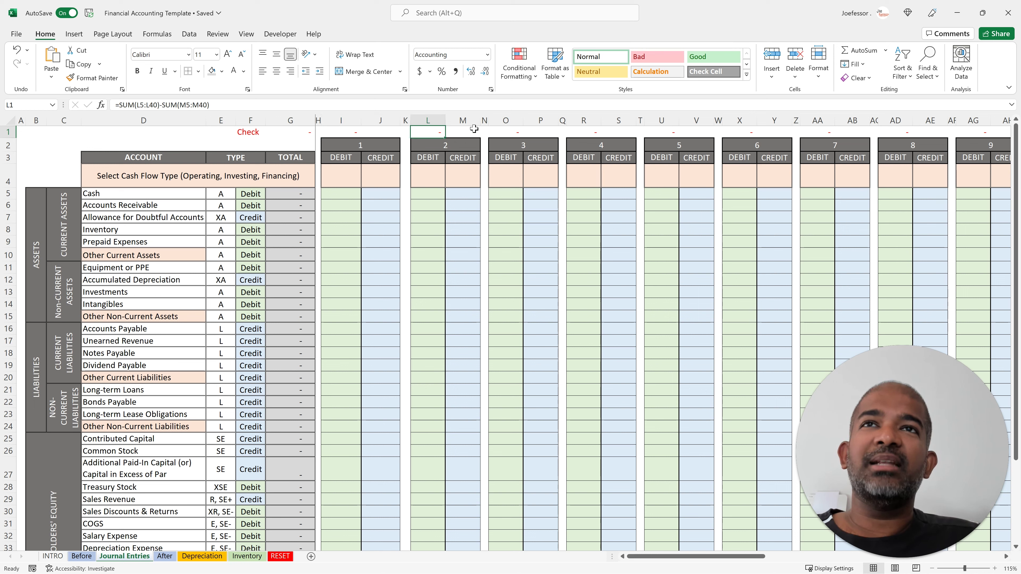
click(514, 131)
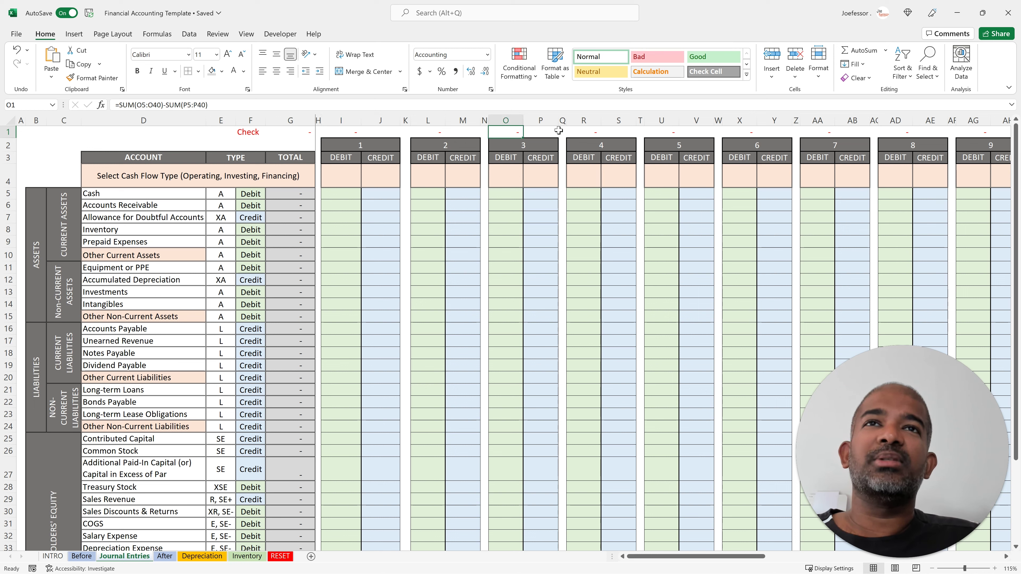
click(589, 132)
click(662, 130)
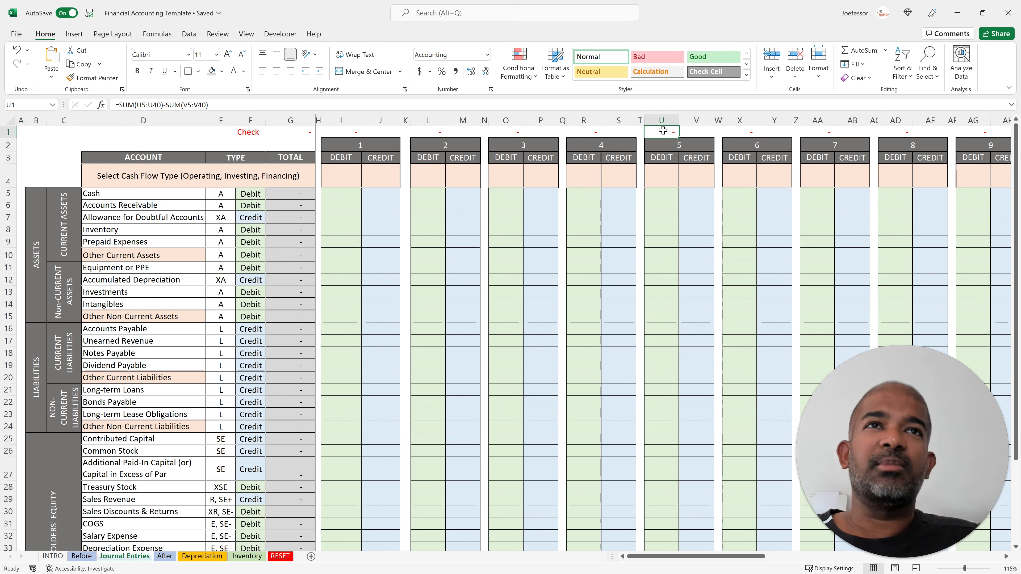
click(300, 132)
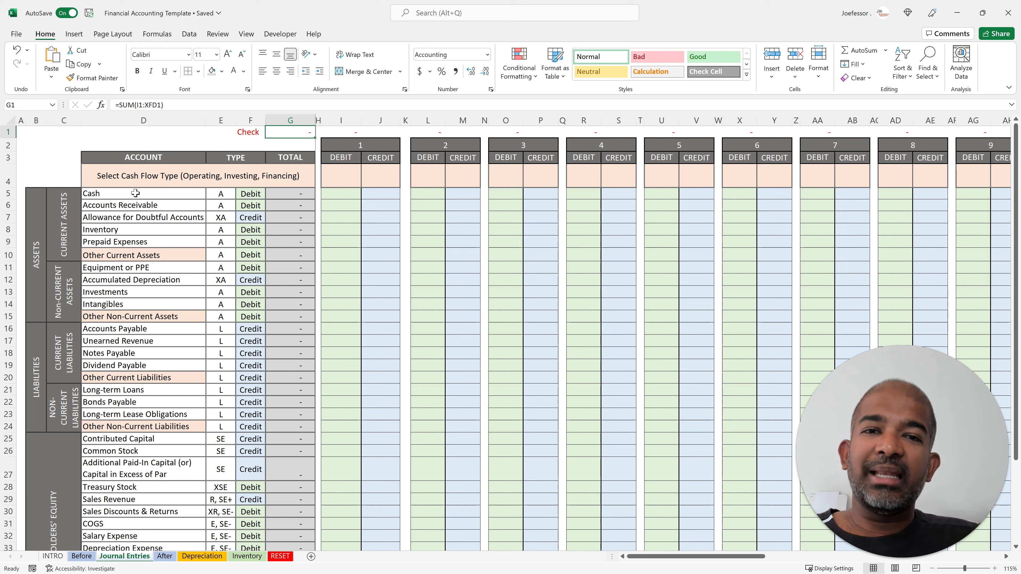
Review the account names in the Journal Entries list and compare them with the Before balance sheet
drag(136, 194, 116, 487)
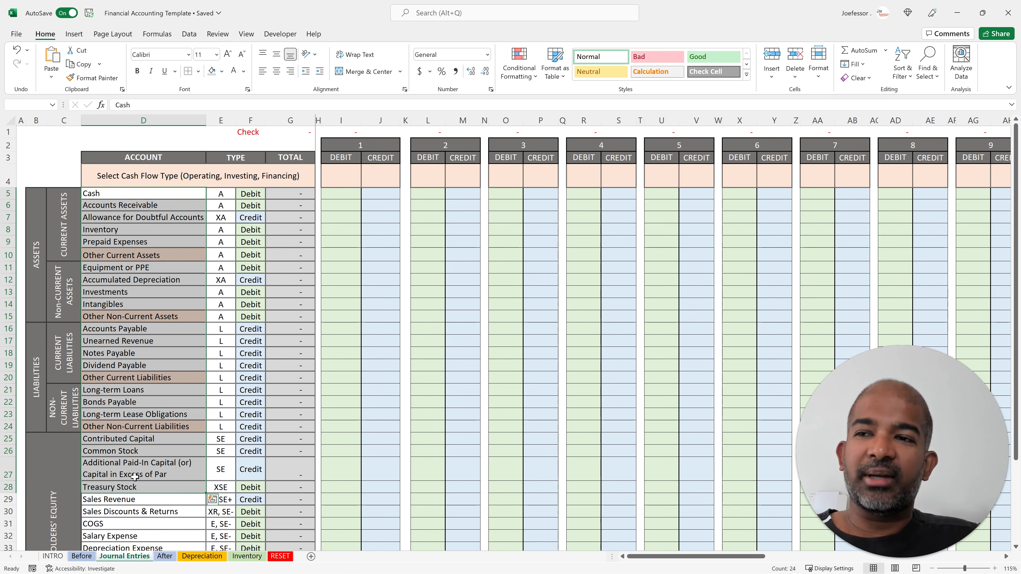
click(133, 271)
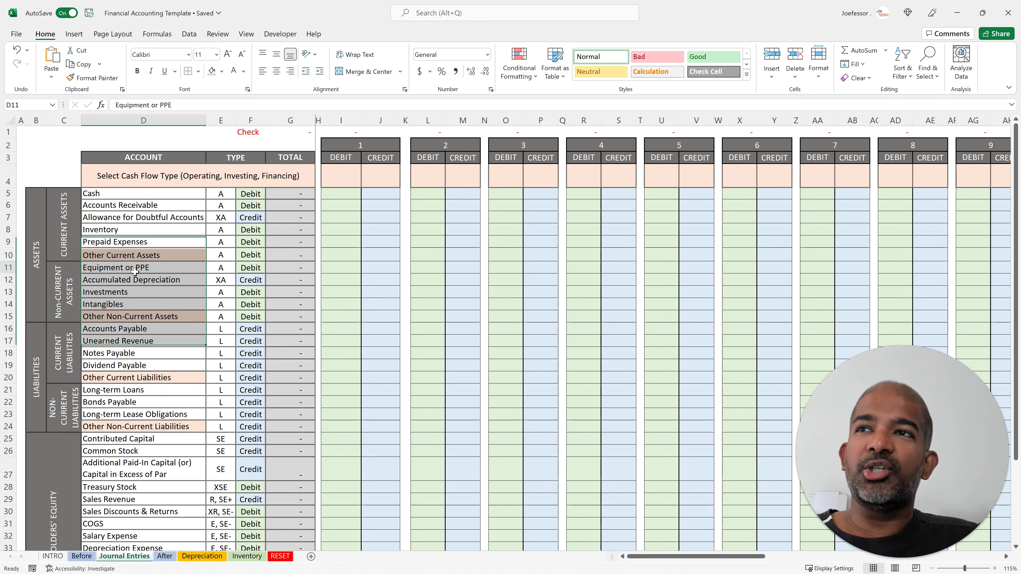
click(82, 557)
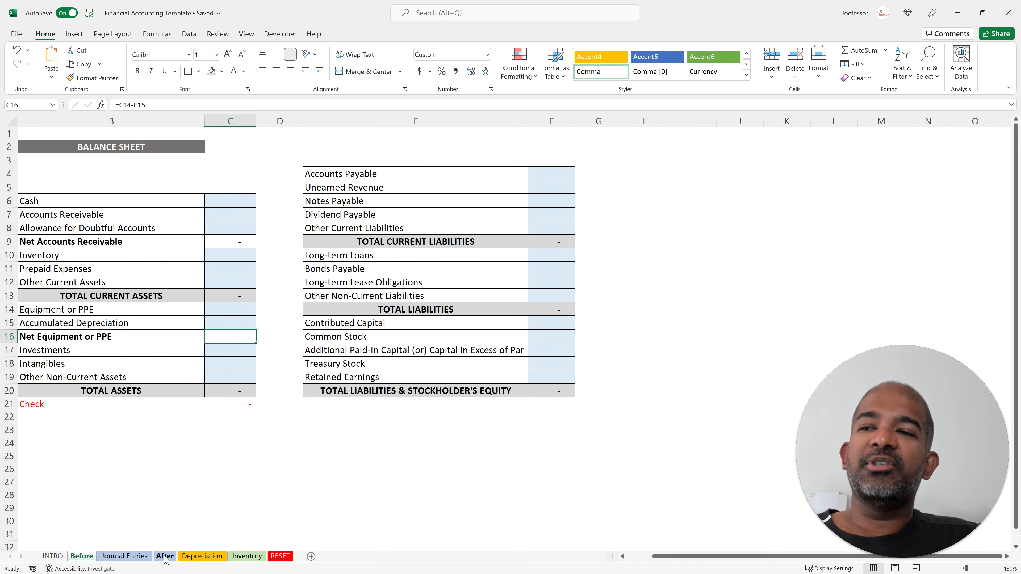
click(127, 557)
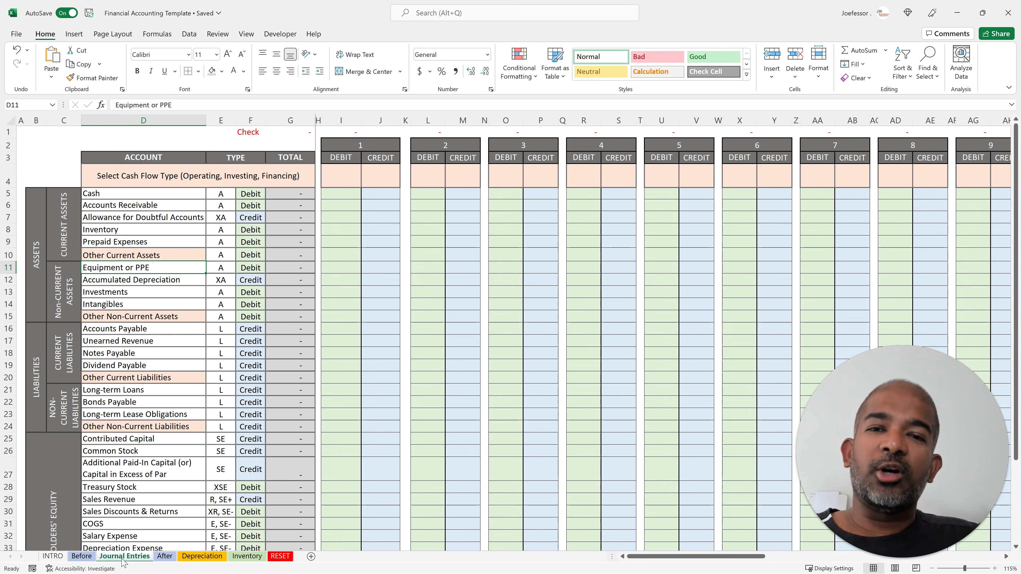
click(120, 354)
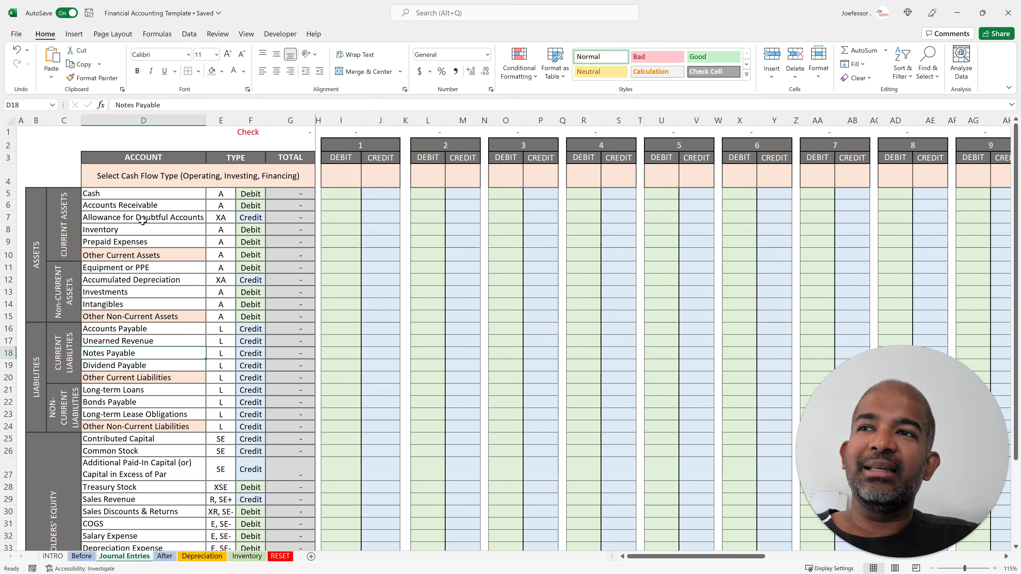
drag(150, 213, 140, 468)
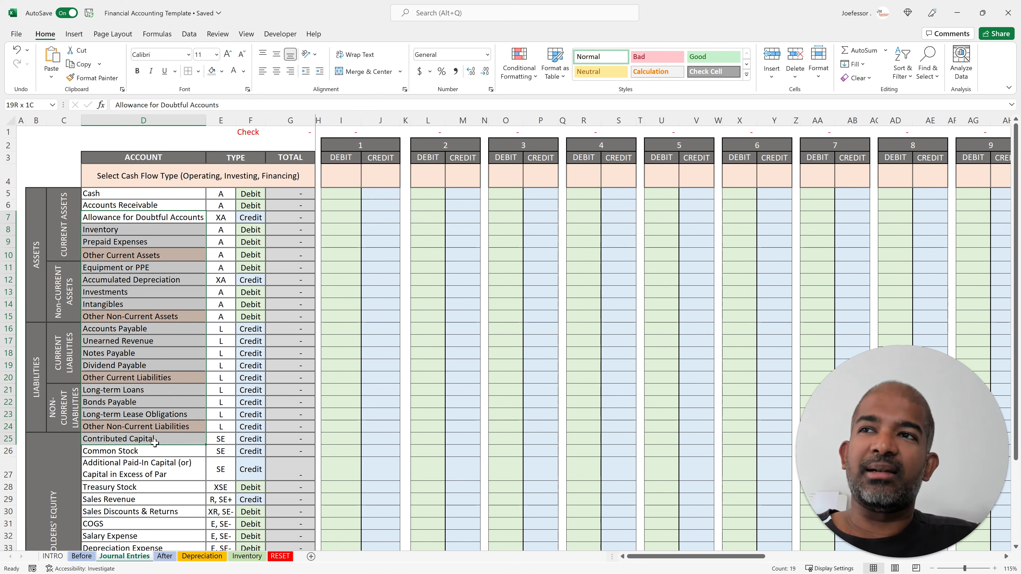
click(141, 469)
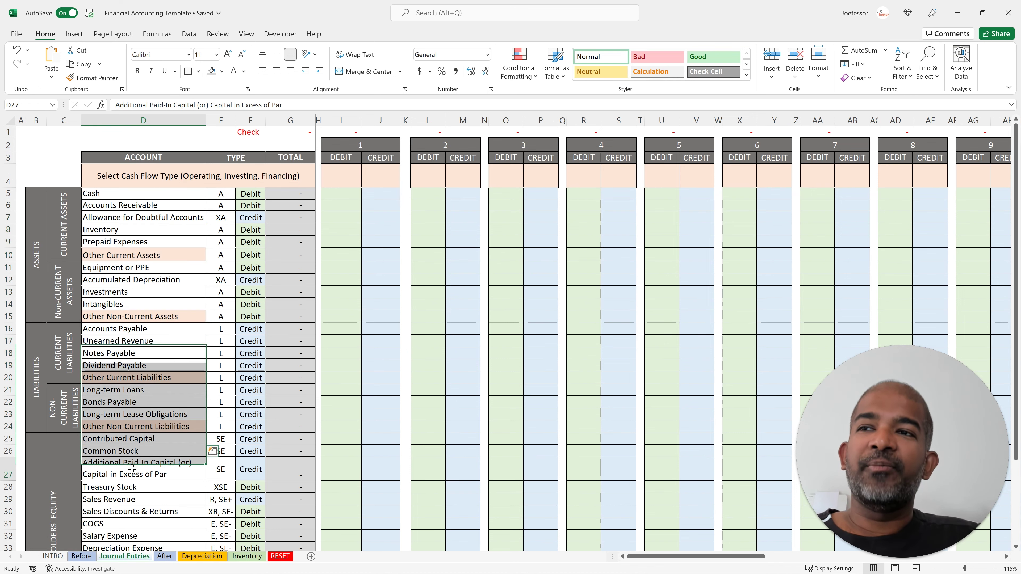
click(114, 291)
click(123, 303)
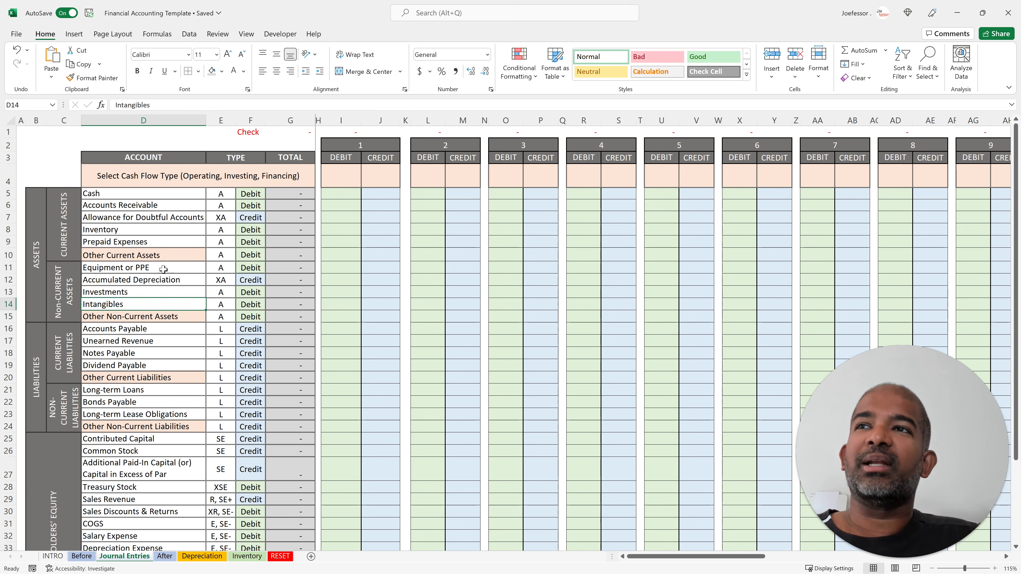
Rename the Other Current Assets account on the Journal Entries sheet to Prepaid Insurance
click(157, 254)
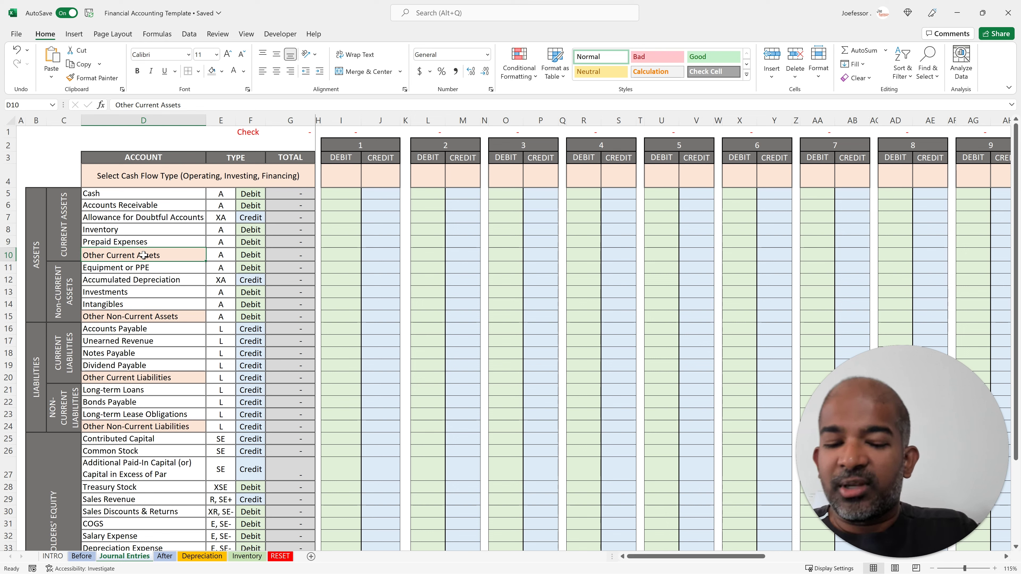
text(Pre)
key(BackSpace)
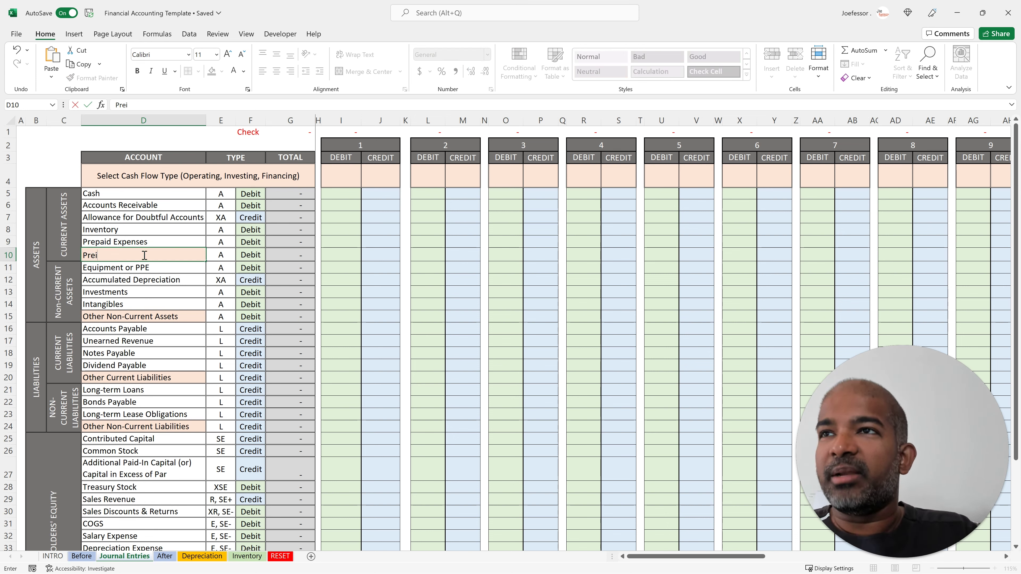
text(paid)
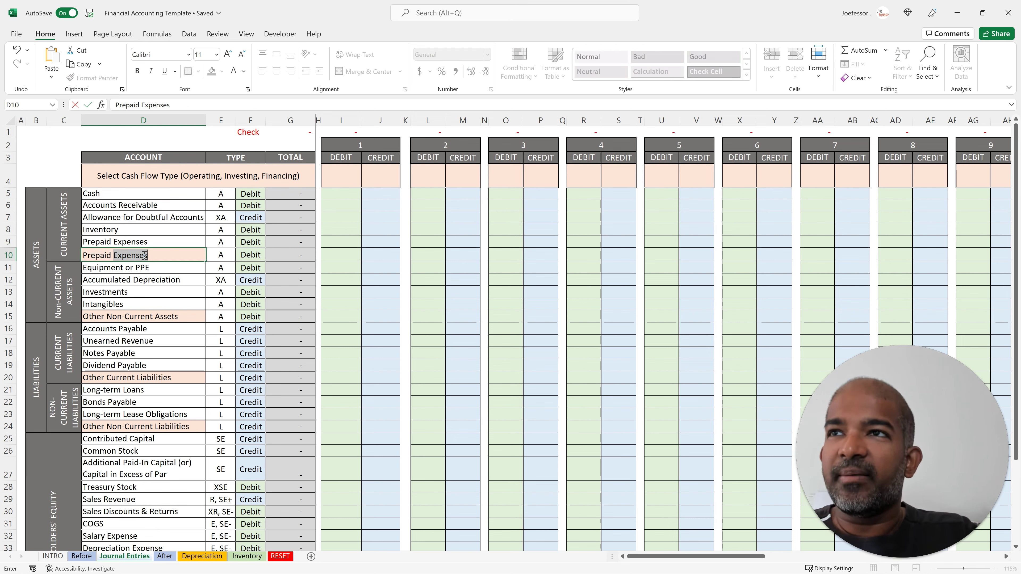
text( Insurance)
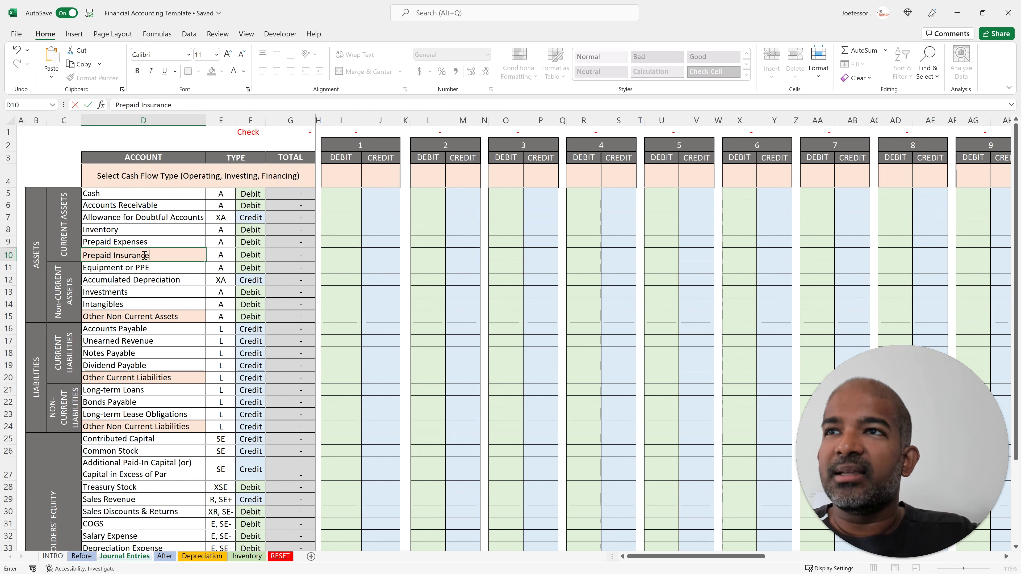
key(Return)
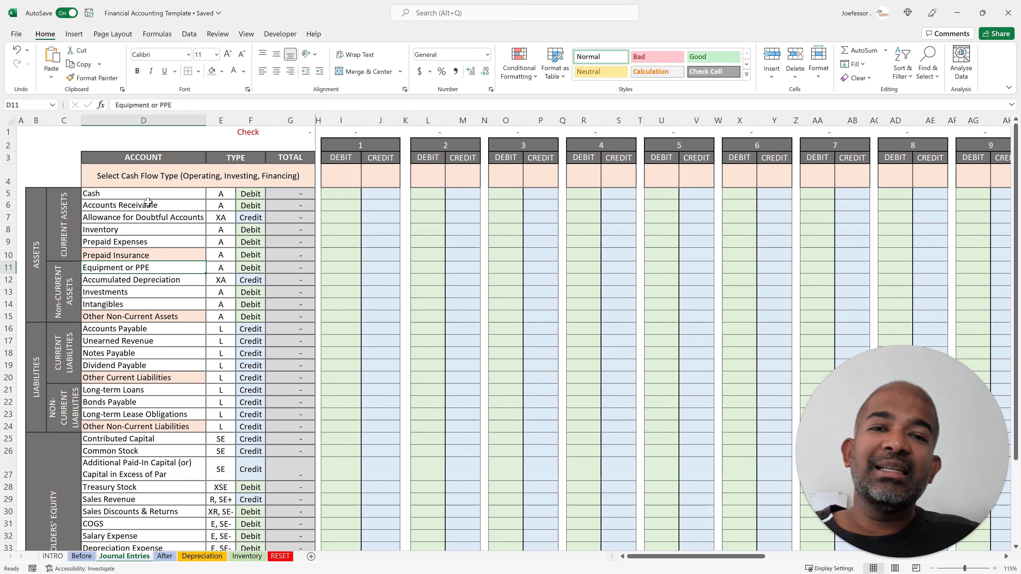
Inspect the Before sheet formula that links the Prepaid Insurance label to the journal accounts, and return to Journal Entries
click(81, 557)
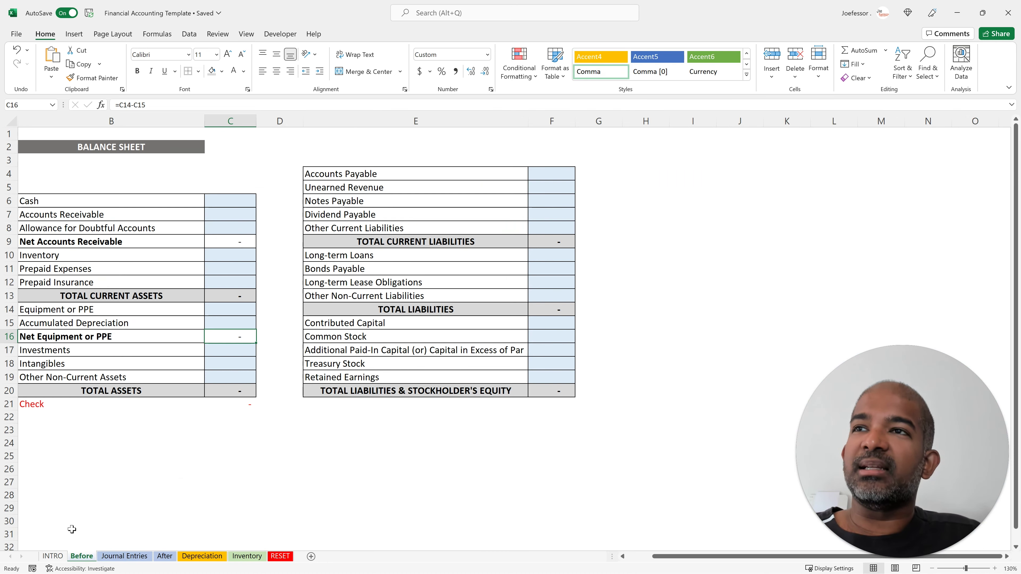
click(55, 282)
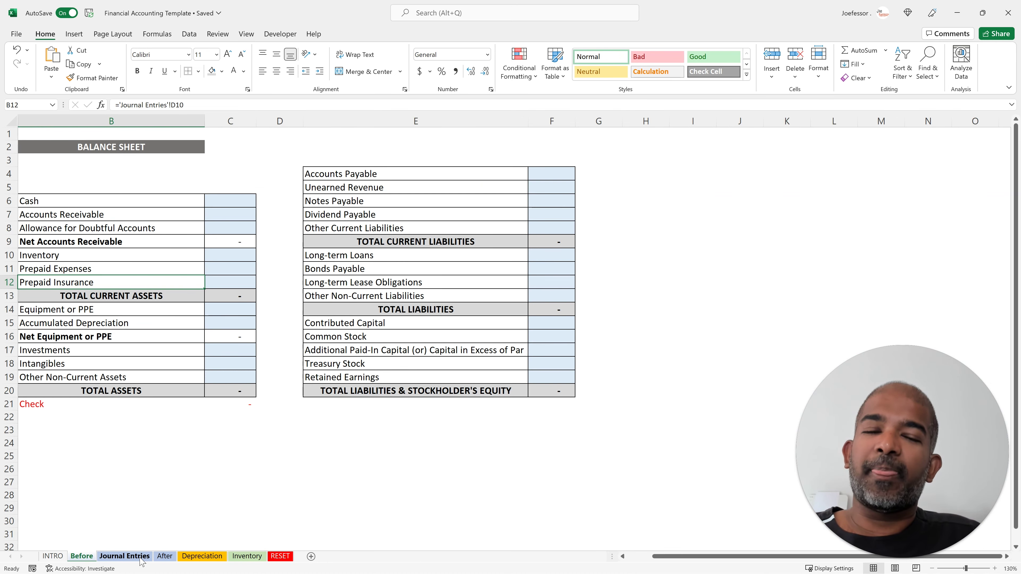
click(125, 557)
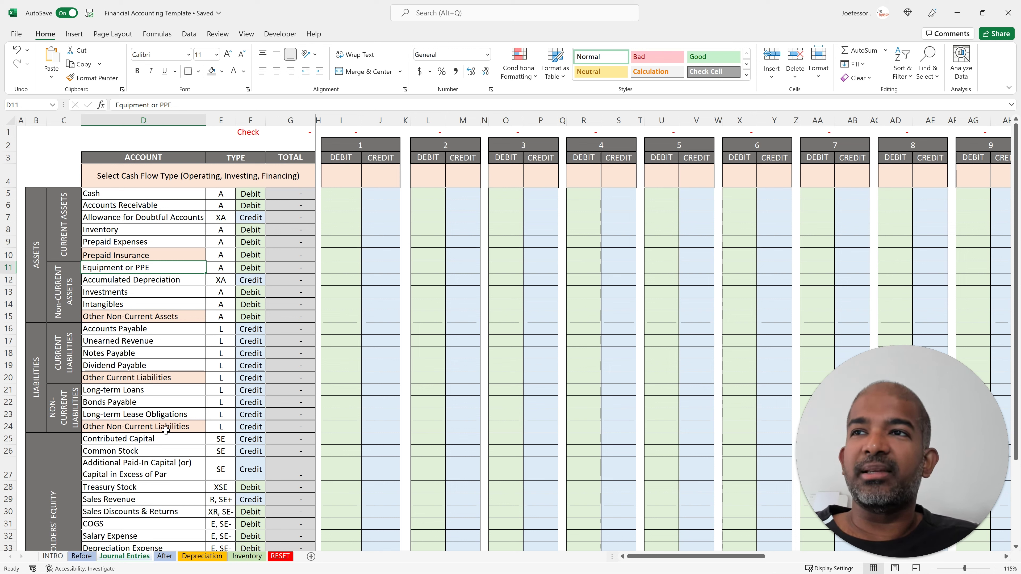
click(183, 351)
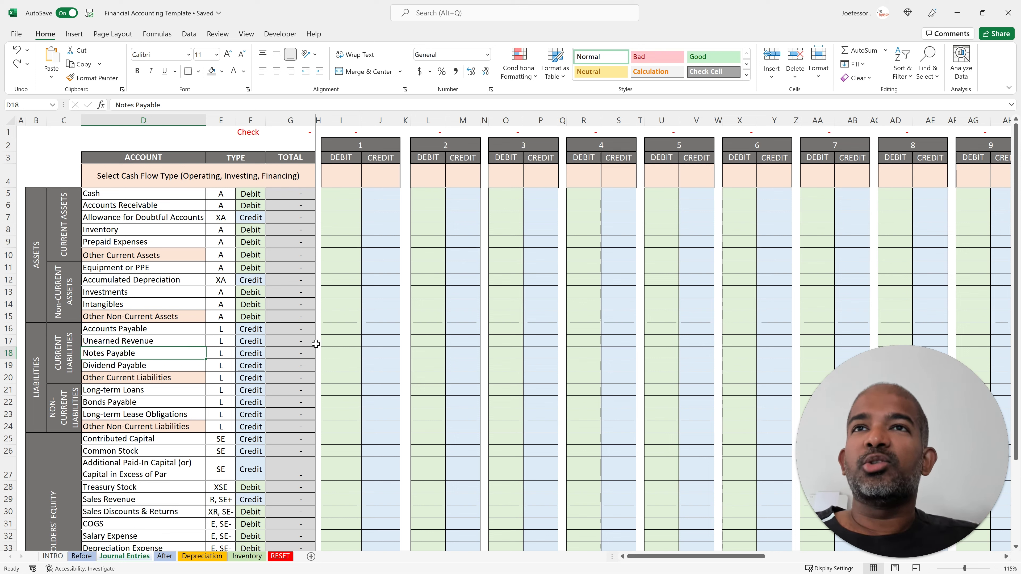
Review the Cash row across the transaction columns and the cash flow type options (O, I, F) for transaction 1's debit and credit
drag(344, 194, 939, 195)
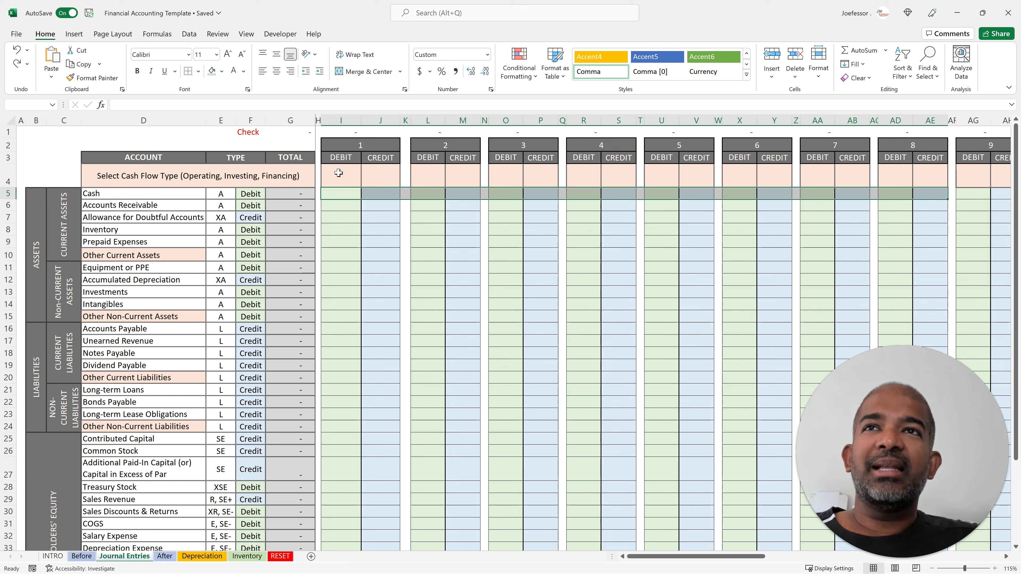
click(359, 173)
click(366, 182)
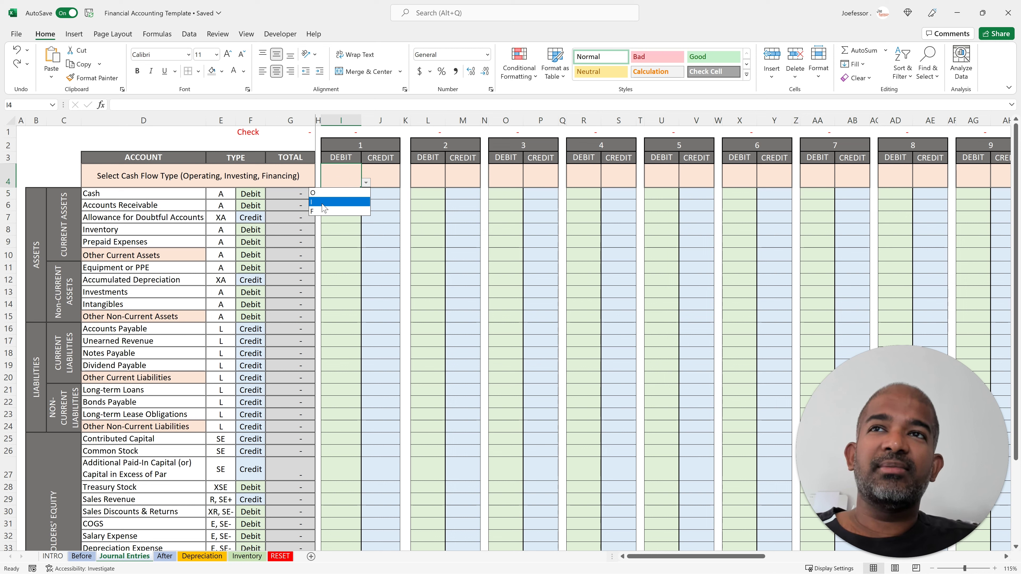
key(Escape)
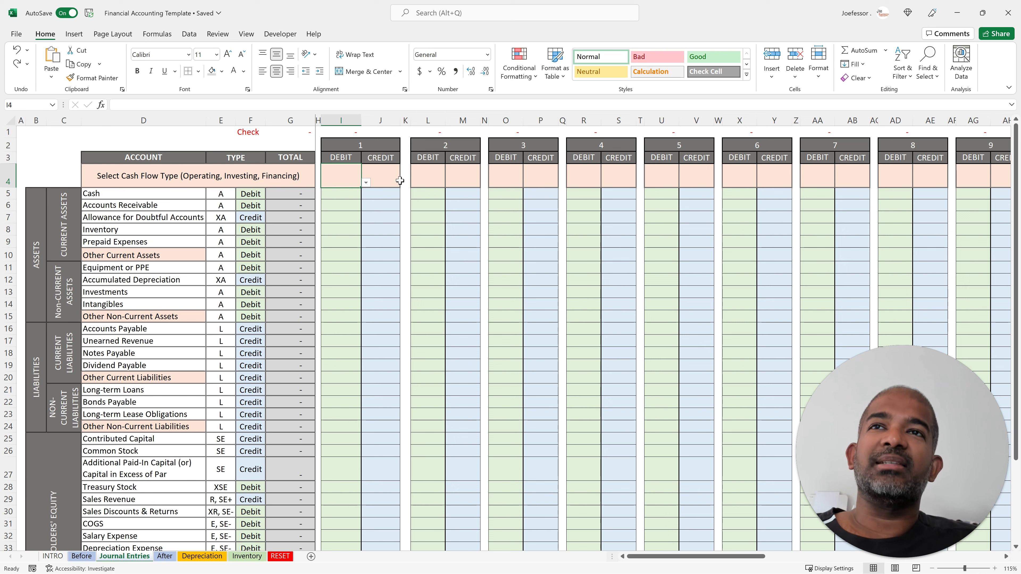
click(386, 180)
click(405, 182)
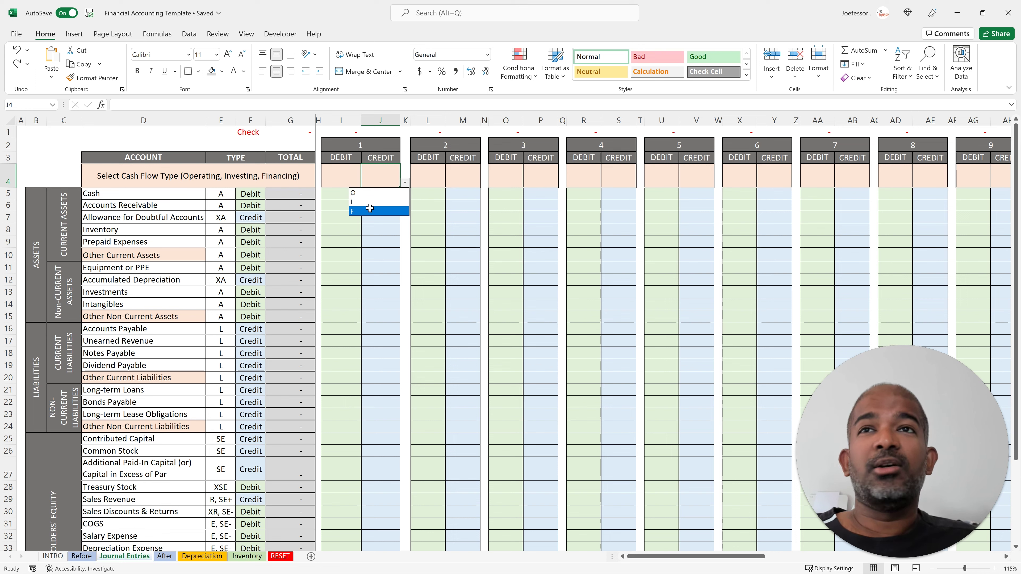
key(Escape)
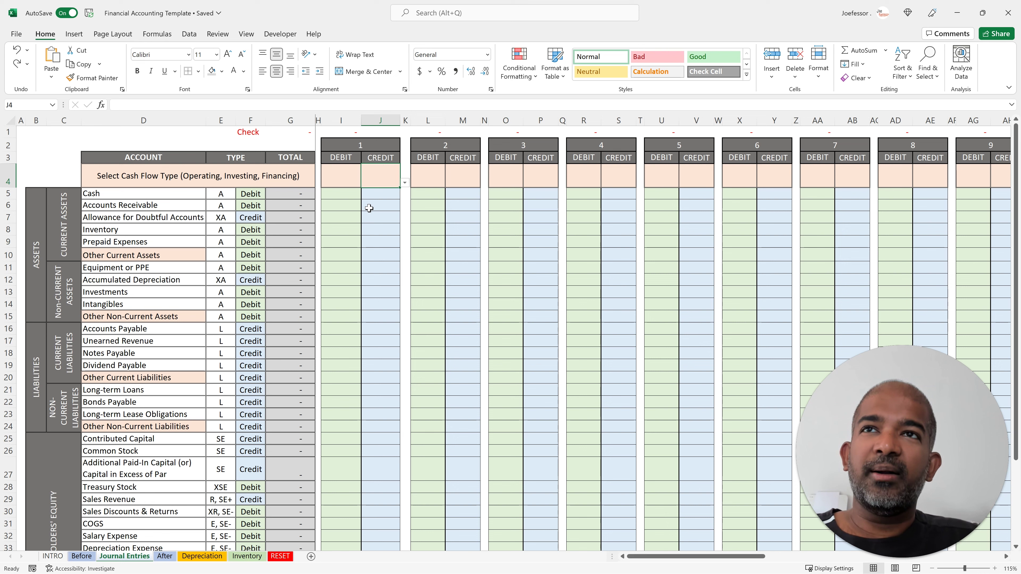
click(369, 264)
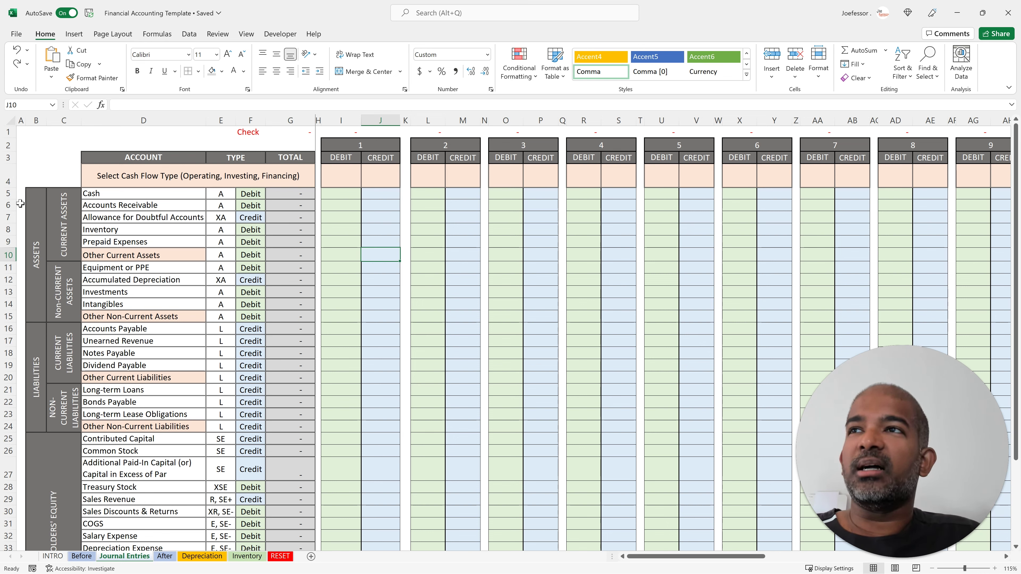
drag(344, 194, 794, 194)
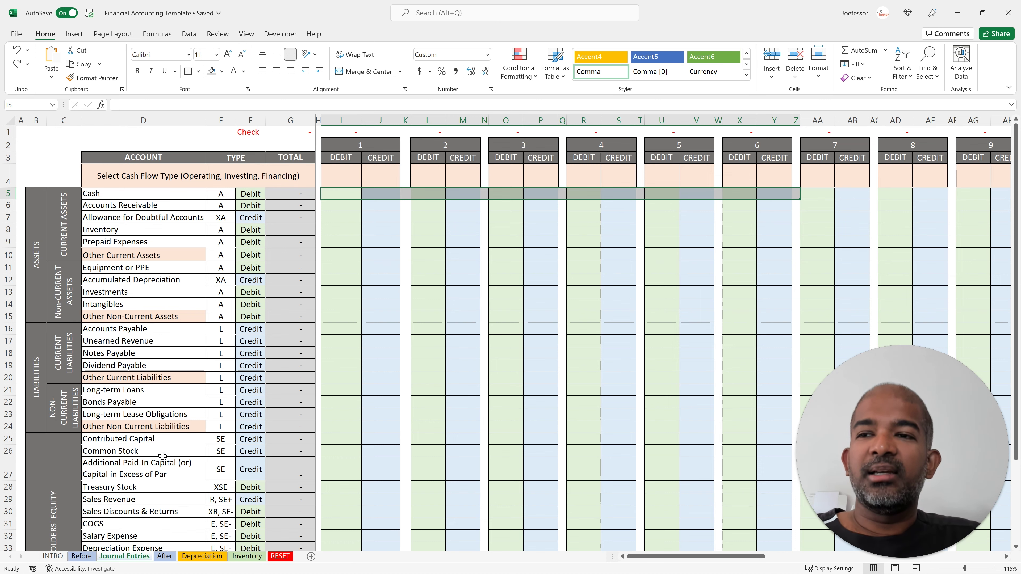
Inspect the formulas behind the Sales Revenue label and amount in the After sheet's income statement
click(164, 557)
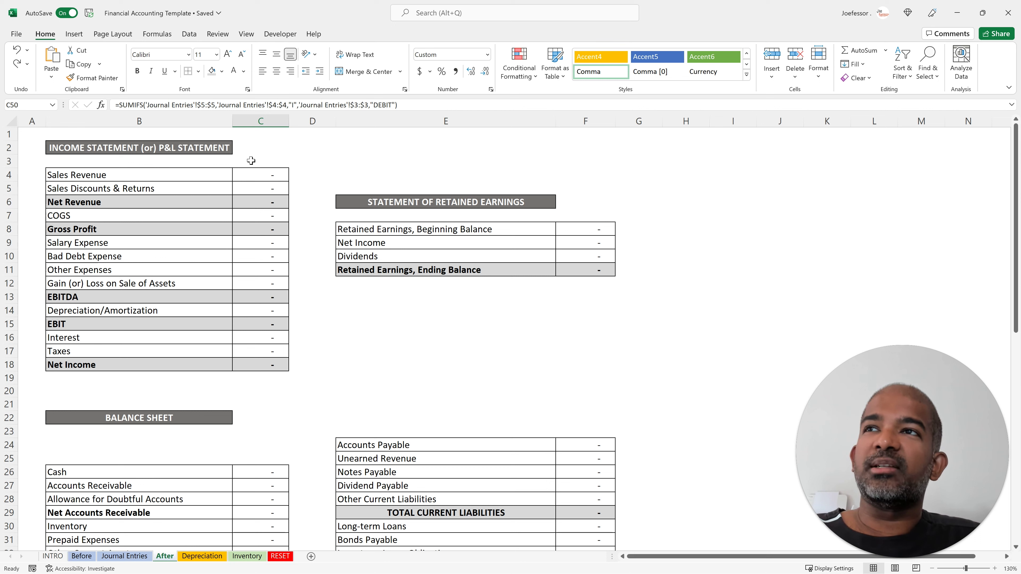
click(169, 177)
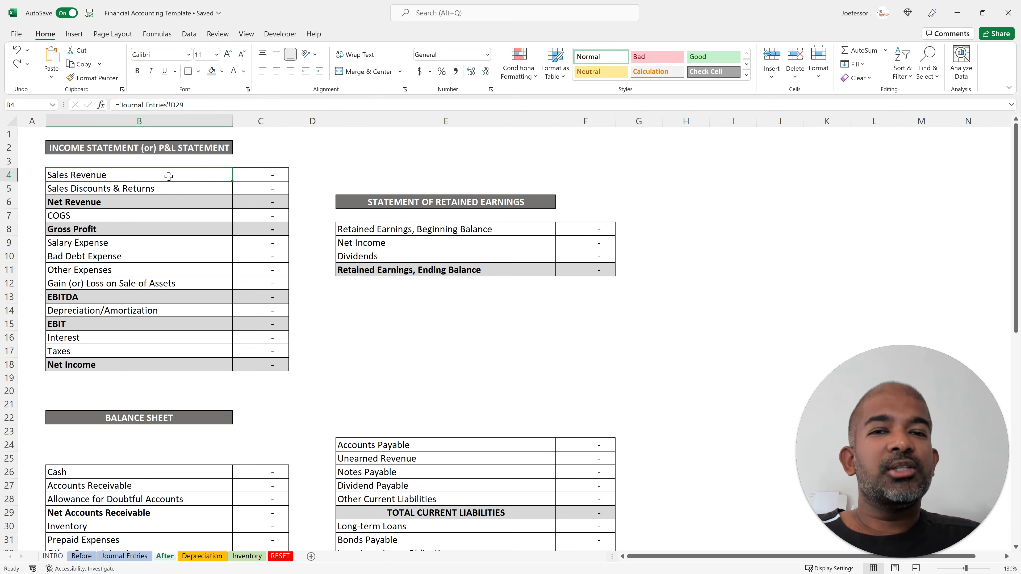
drag(183, 172, 136, 381)
click(188, 175)
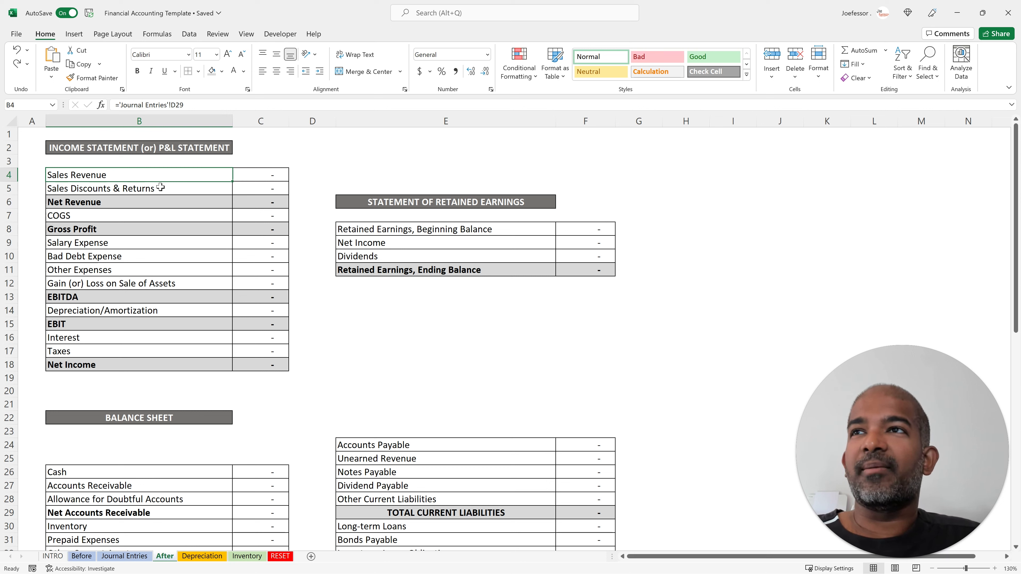
click(257, 175)
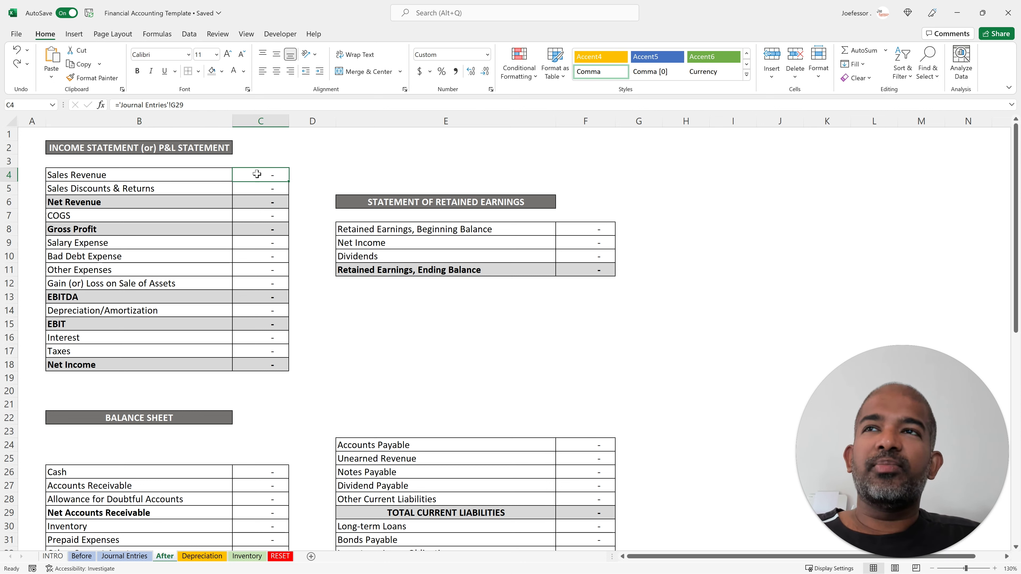
Inspect the Sales Revenue total formula on the Journal Entries sheet and return to the After sheet
click(126, 556)
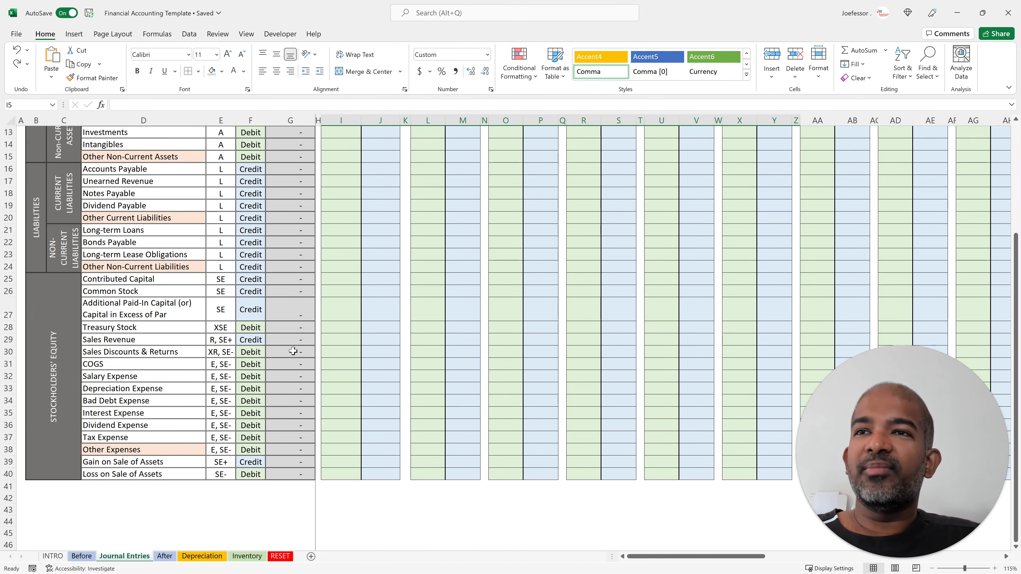
click(299, 341)
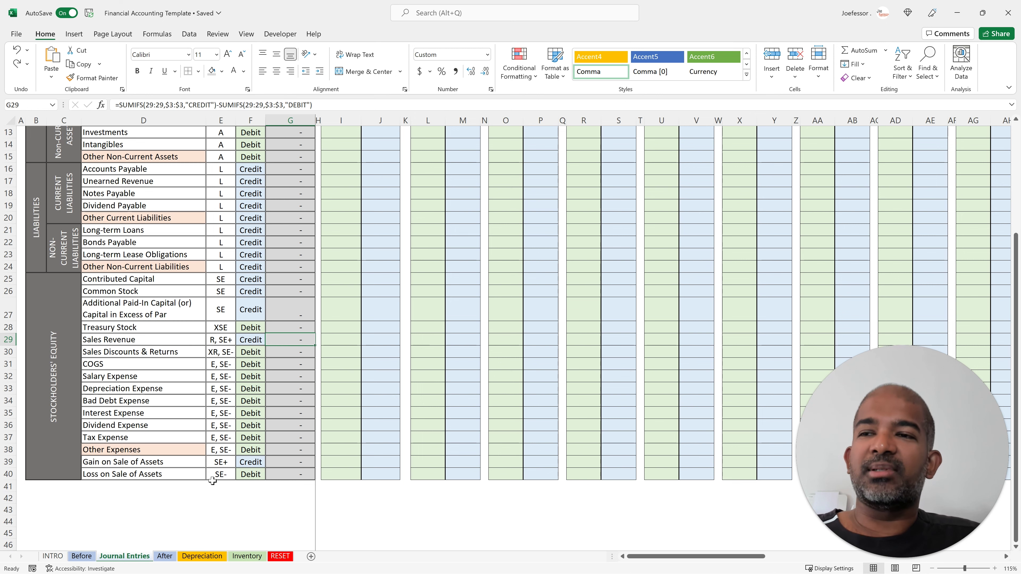
click(163, 556)
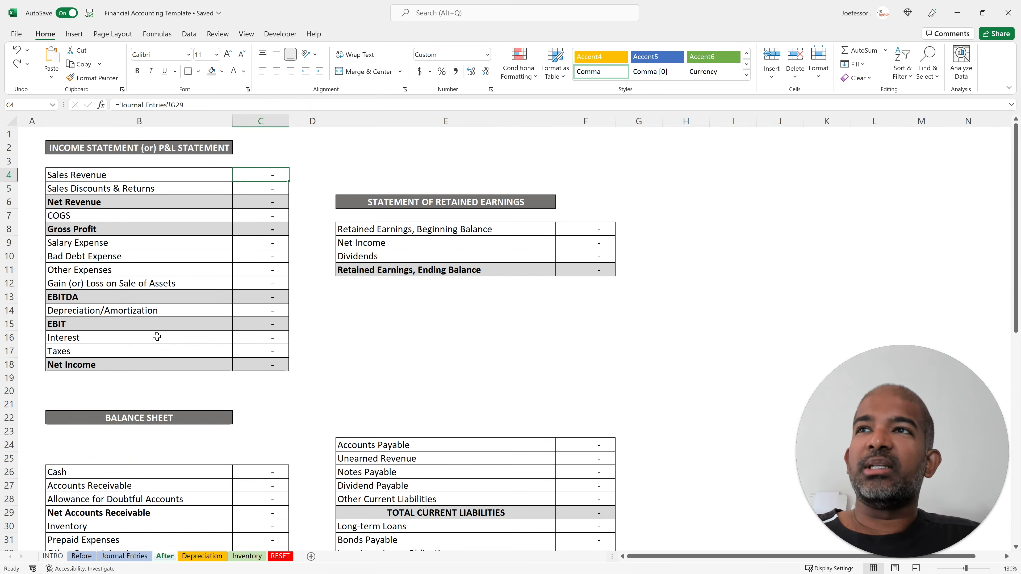
Inspect the income statement formulas for Sales Discounts & Returns, COGS through Bad Debt Expense, and Net Income
click(252, 188)
click(265, 216)
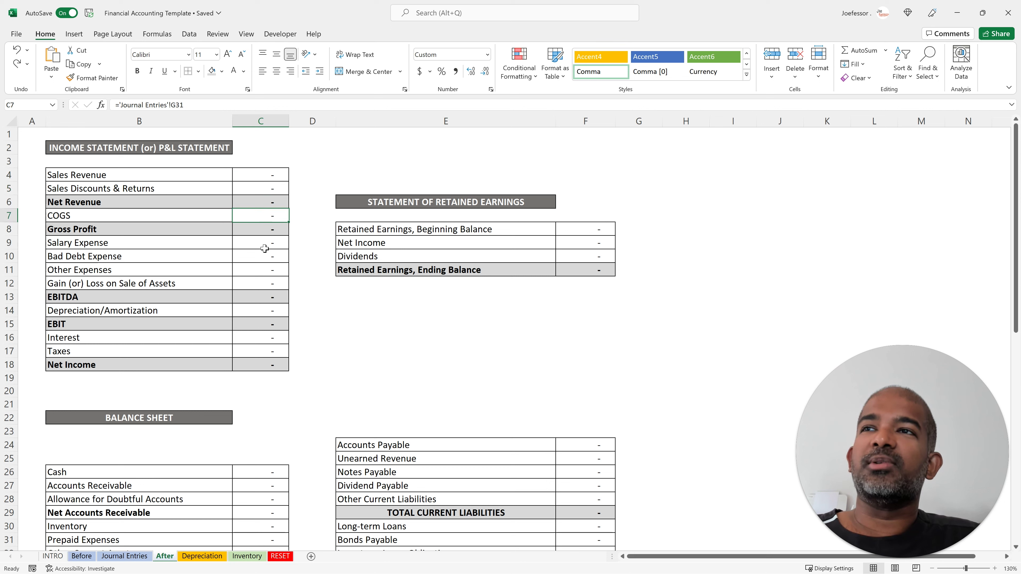
key(Down)
key(Down)
key(Down)
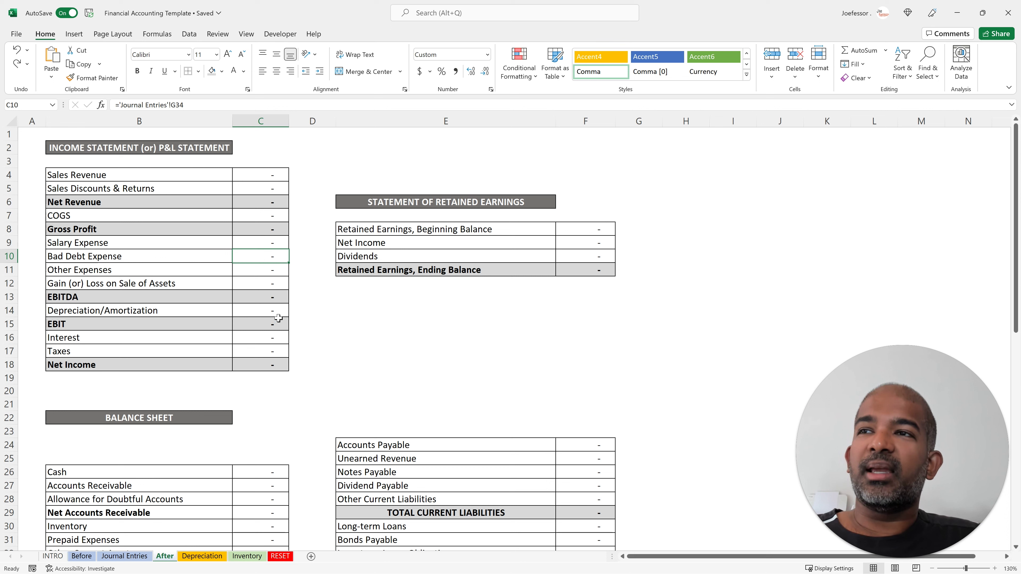
click(266, 365)
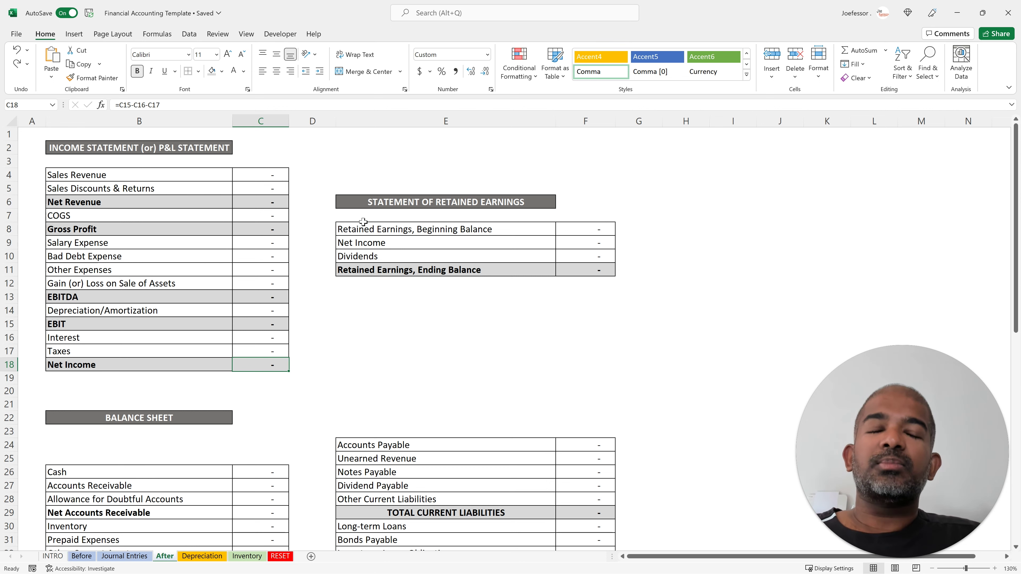
Review the beginning balance and Dividends lines of the Statement of Retained Earnings against the income statement's Net Income
click(418, 229)
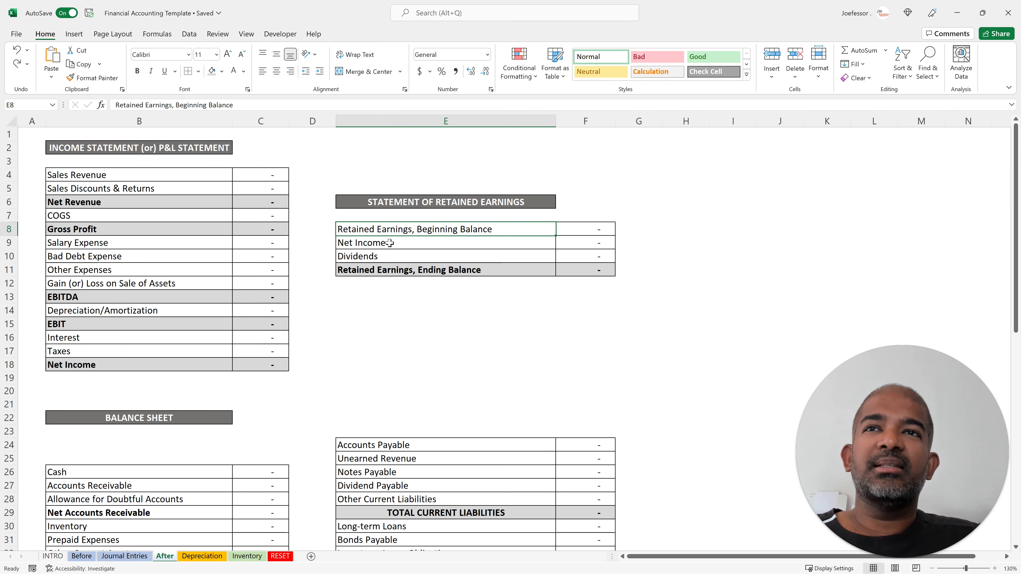
click(271, 364)
click(381, 255)
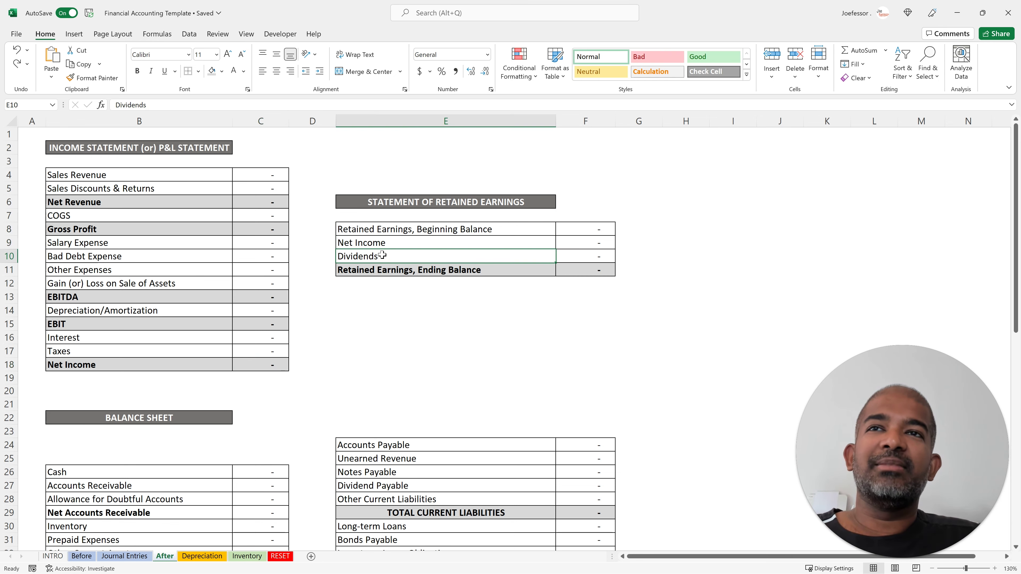
Inspect the Dividend Expense total formula on the Journal Entries sheet and return to the After sheet
click(124, 556)
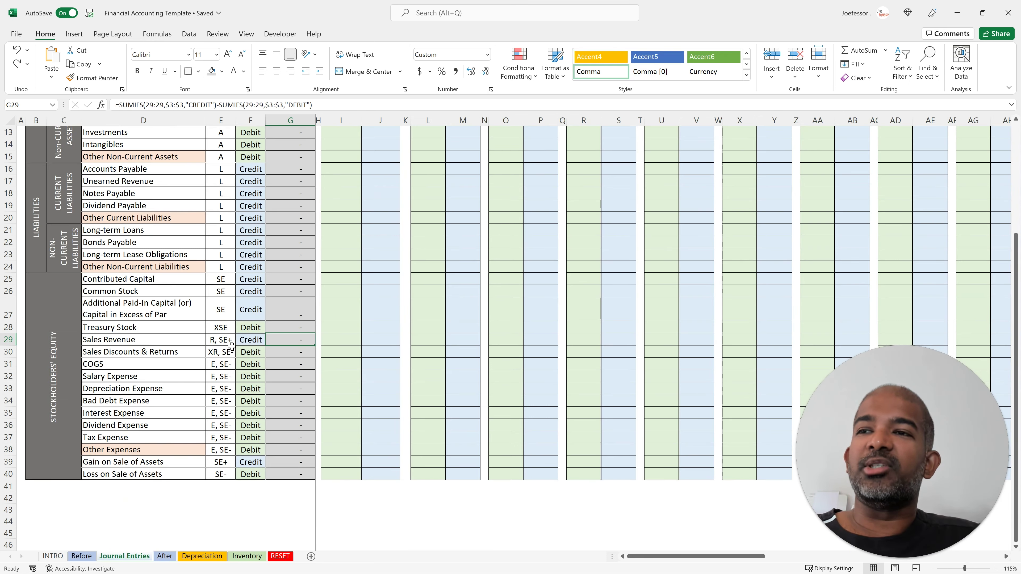
scroll(232, 346, down, 1)
click(165, 390)
click(293, 389)
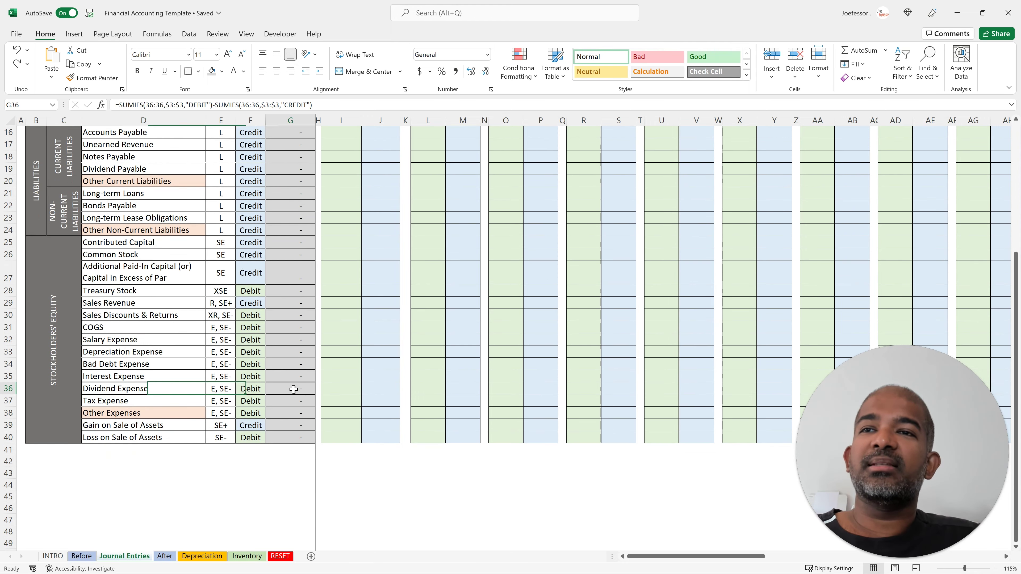
click(165, 556)
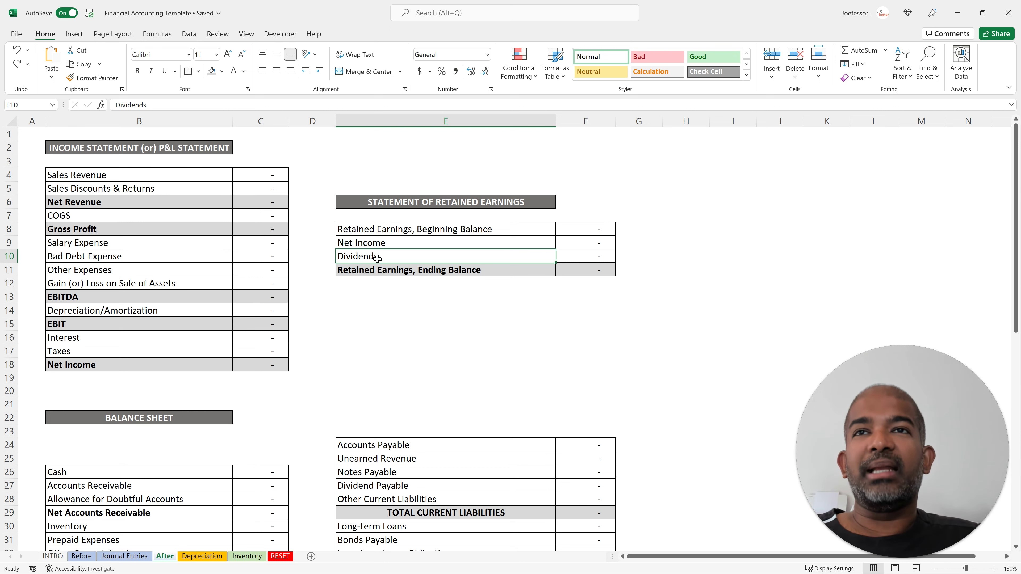
Trace the beginning Retained Earnings balance to its input cell on the Before sheet, and return to the After sheet
click(506, 228)
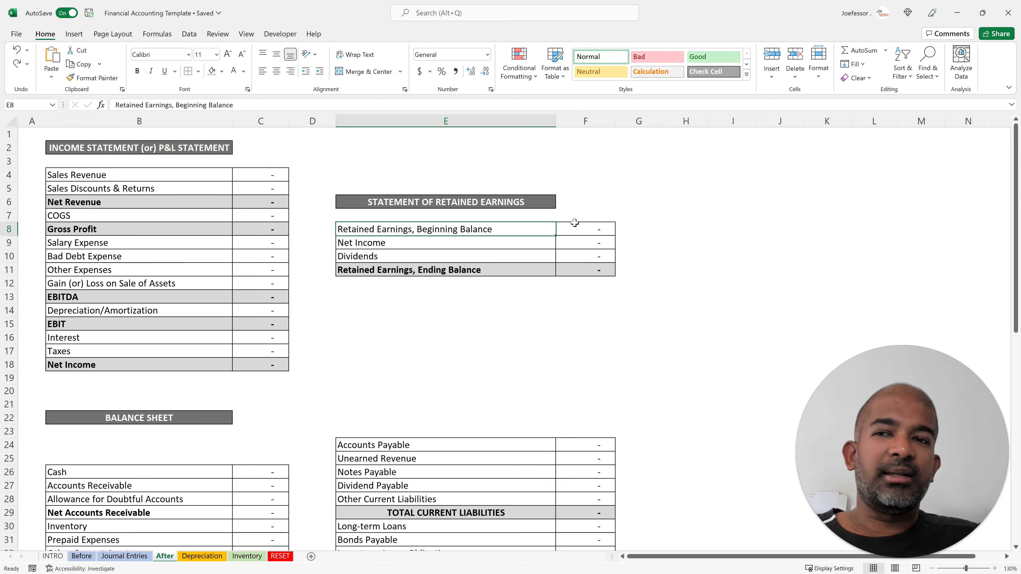
click(81, 557)
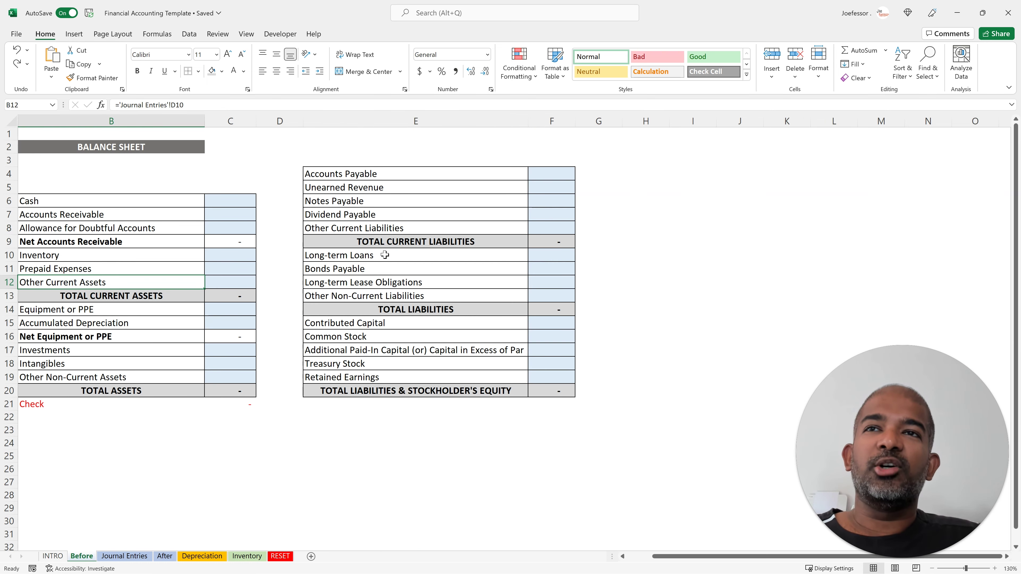
click(418, 377)
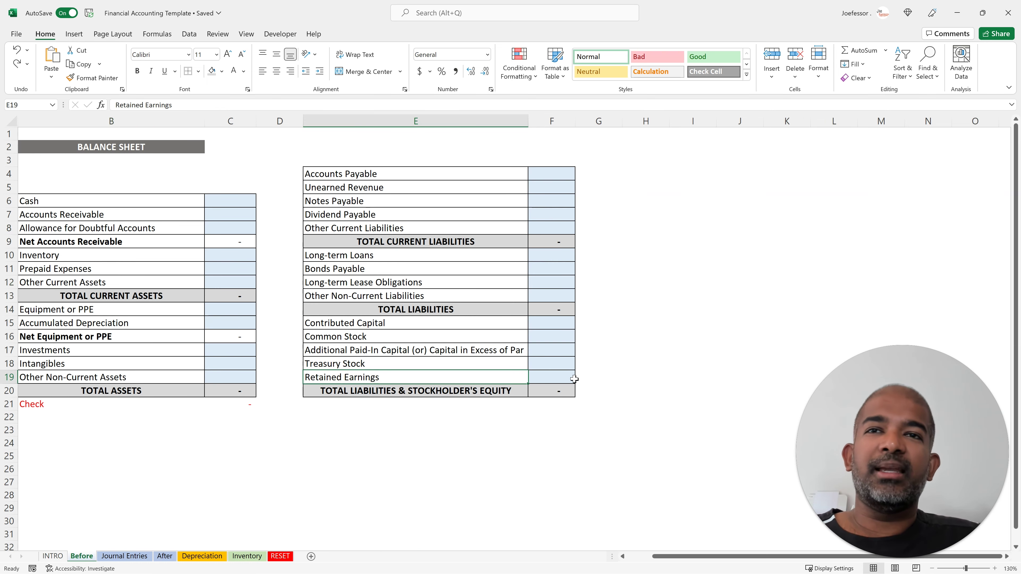
click(554, 378)
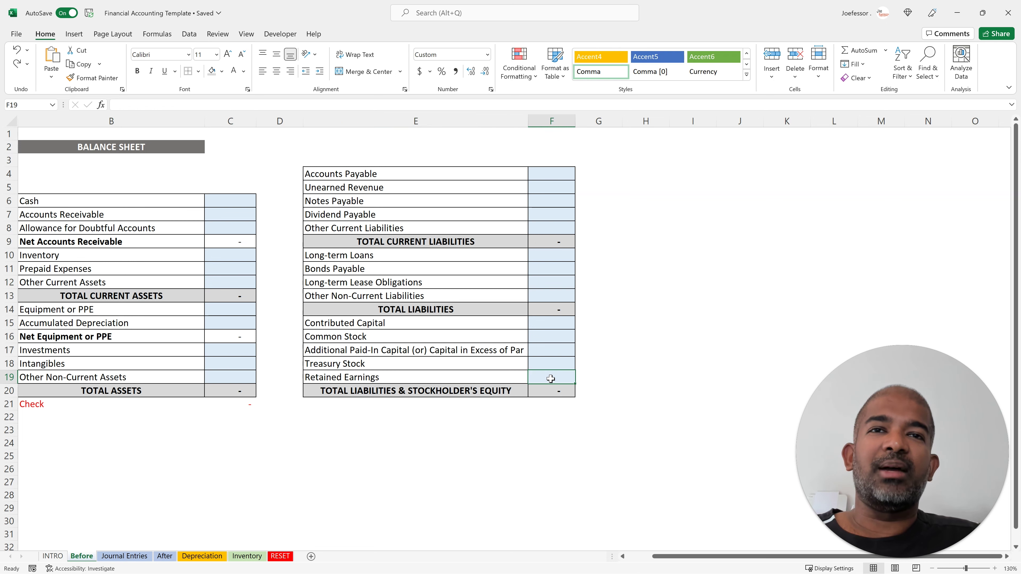
click(166, 557)
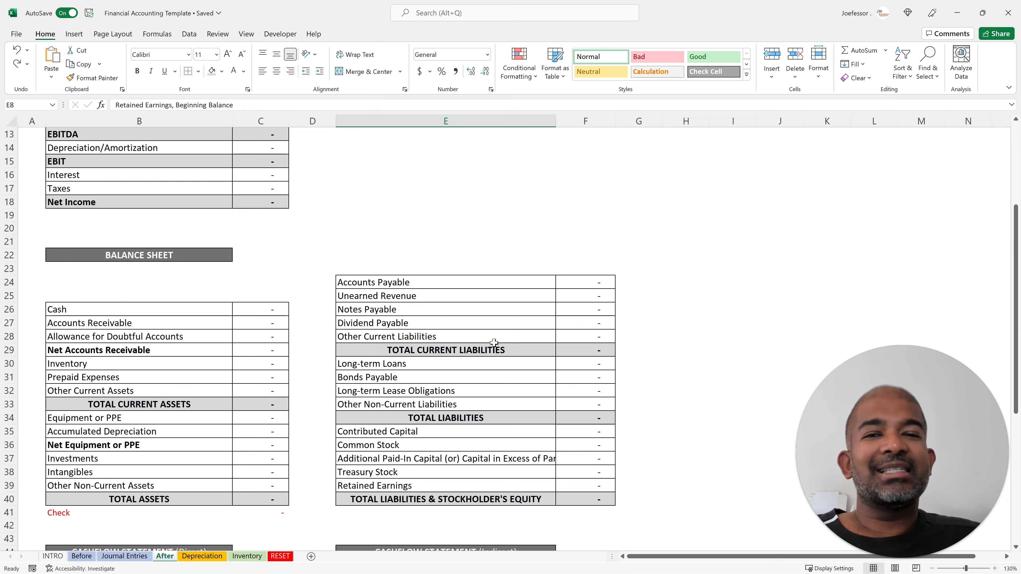
Compare the Before sheet's balance sheet layout with the balance sheet on the After sheet
click(81, 557)
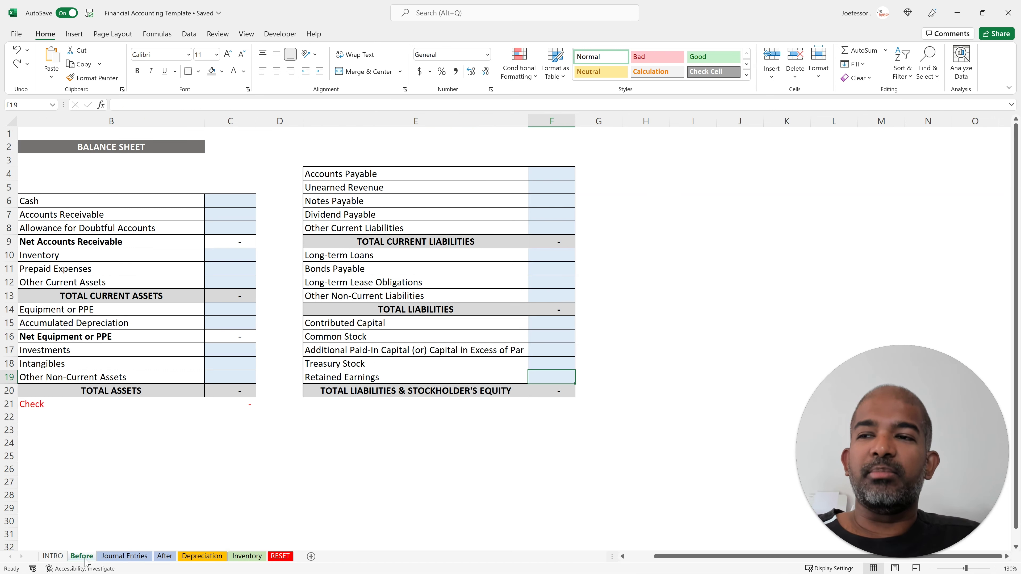
key(ctrl+Page_Down)
key(ctrl+Page_Down)
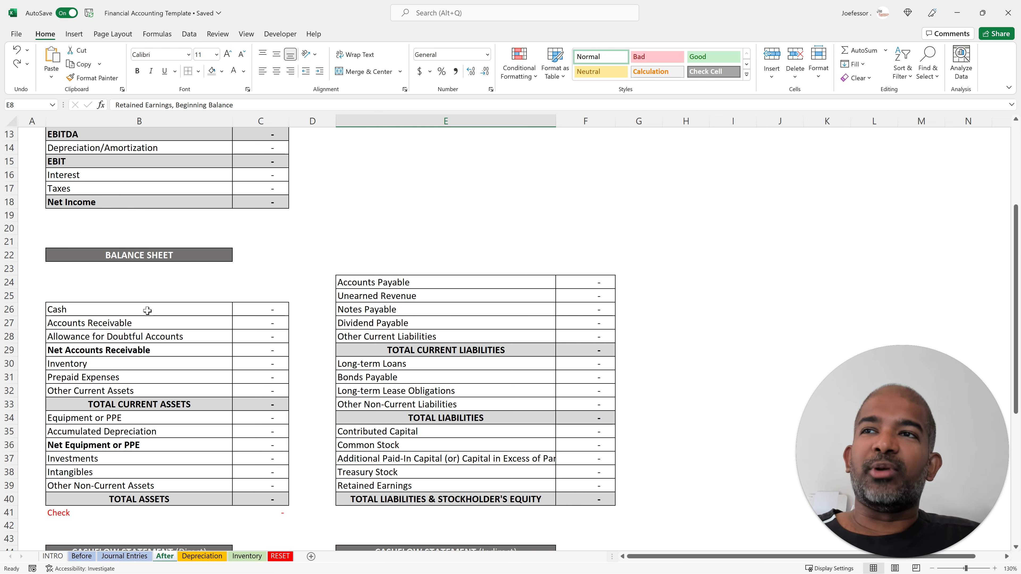
Inspect the Cash and Equipment or PPE formulas and the Check row in the After balance sheet
click(264, 307)
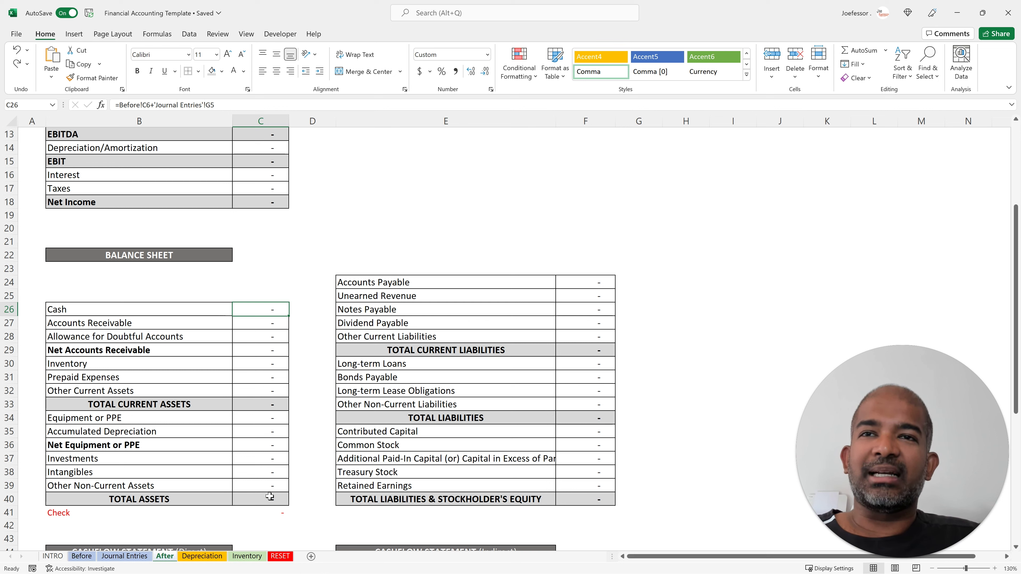
drag(256, 313, 263, 390)
click(257, 417)
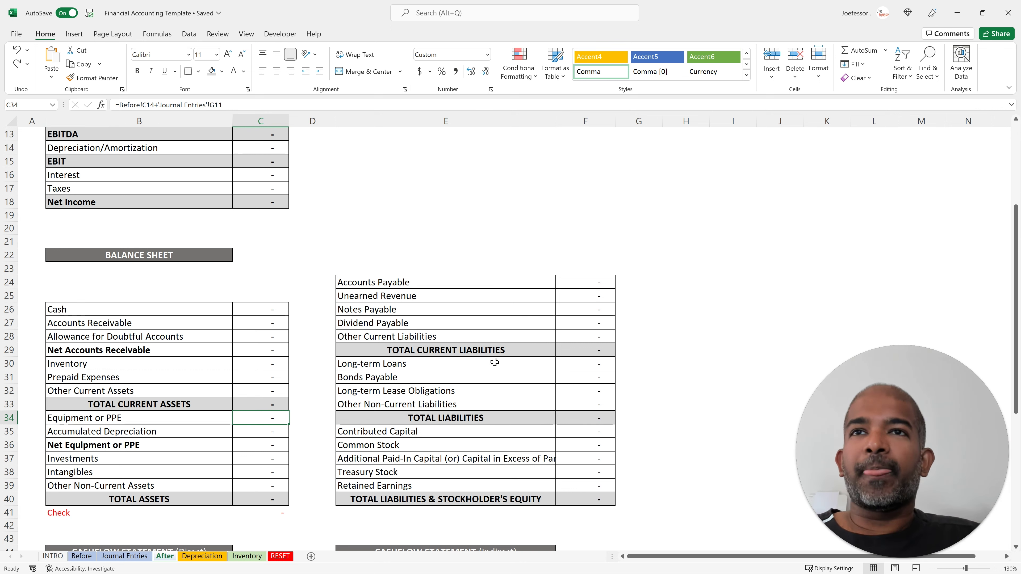
scroll(491, 362, down, 1)
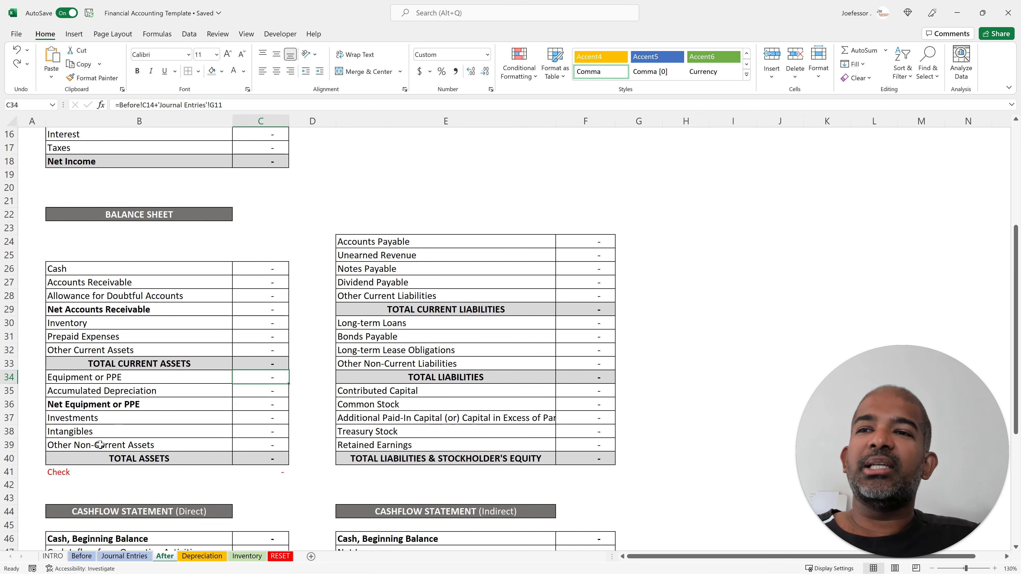
drag(78, 471, 274, 473)
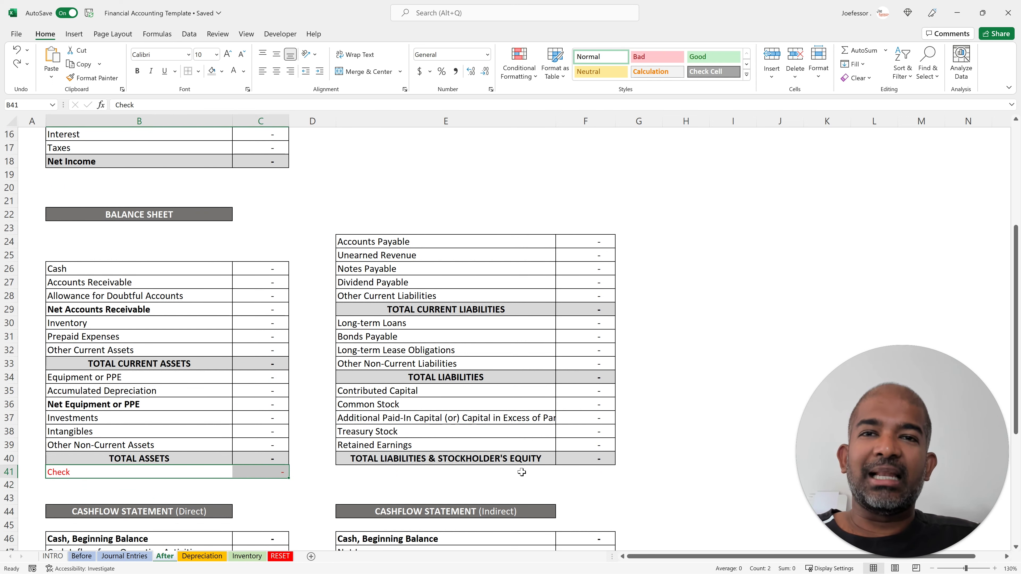
Review the direct and indirect cash flow statement layouts below the balance sheet on the After sheet
scroll(292, 485, down, 1)
click(285, 457)
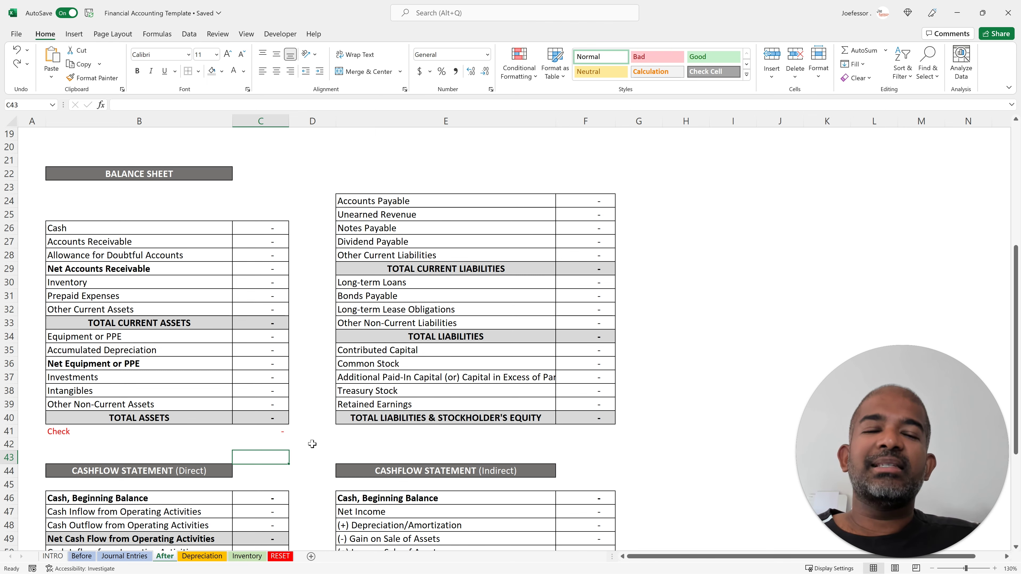
scroll(312, 444, down, 1)
scroll(312, 444, down, 3)
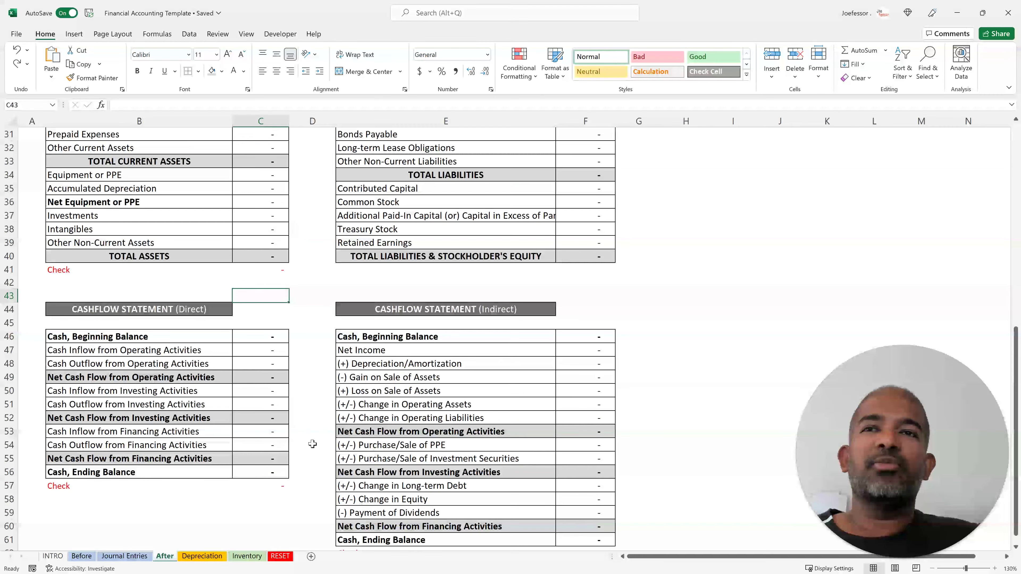
scroll(312, 444, down, 1)
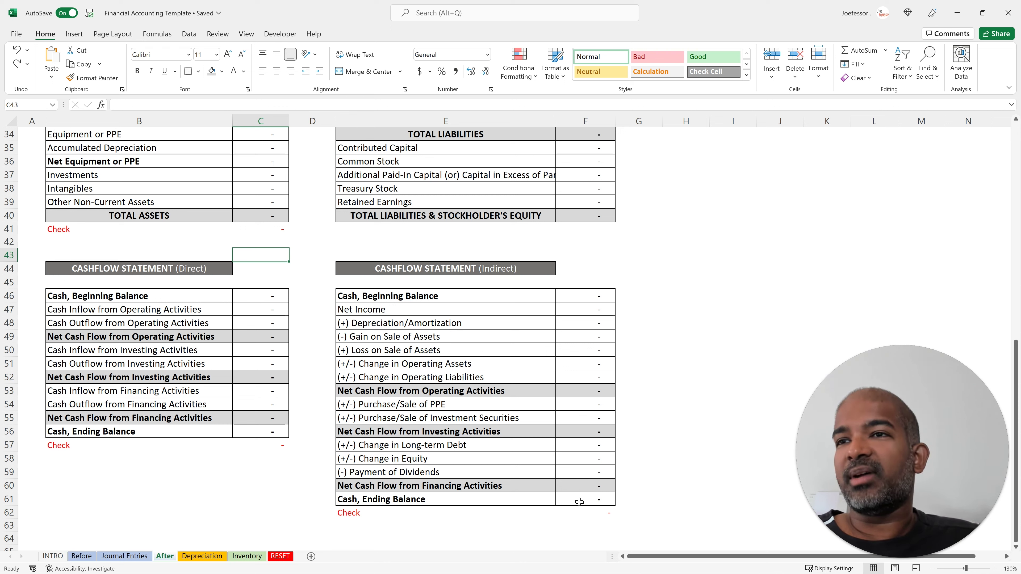
click(156, 294)
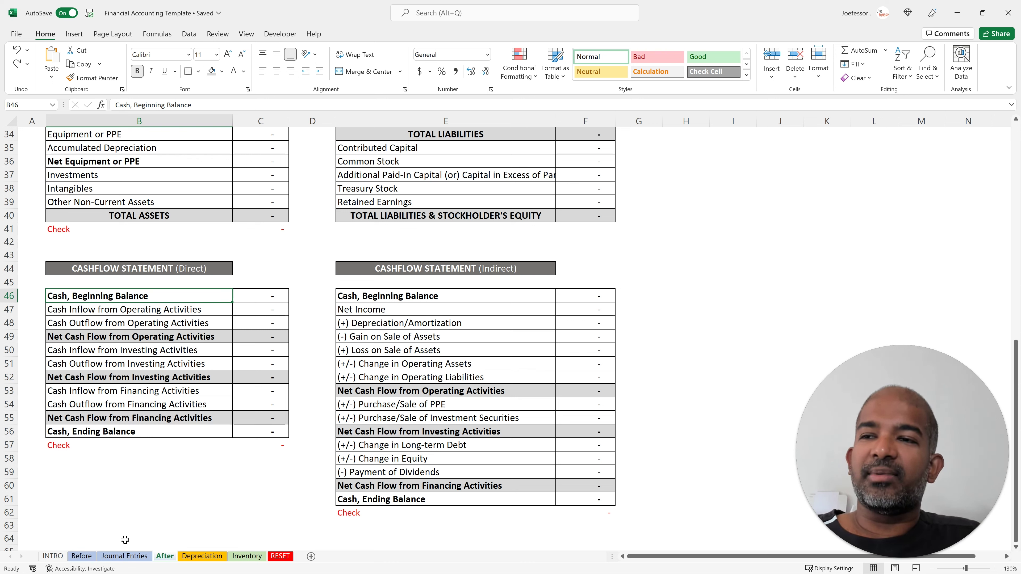
View the cash flow type options for entry 1 on the Journal Entries sheet without choosing one, and return to the After sheet
click(124, 556)
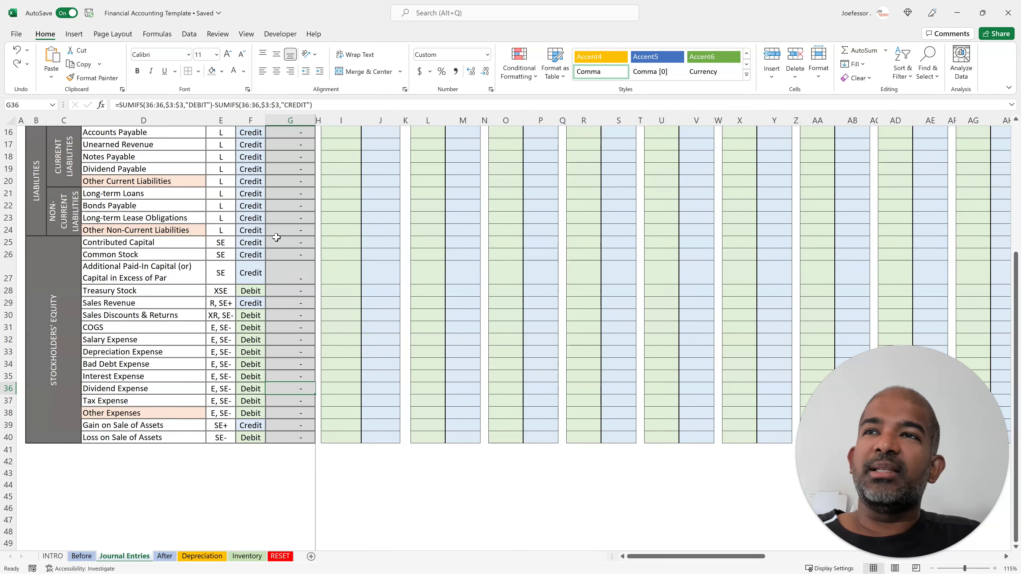
scroll(276, 237, up, 5)
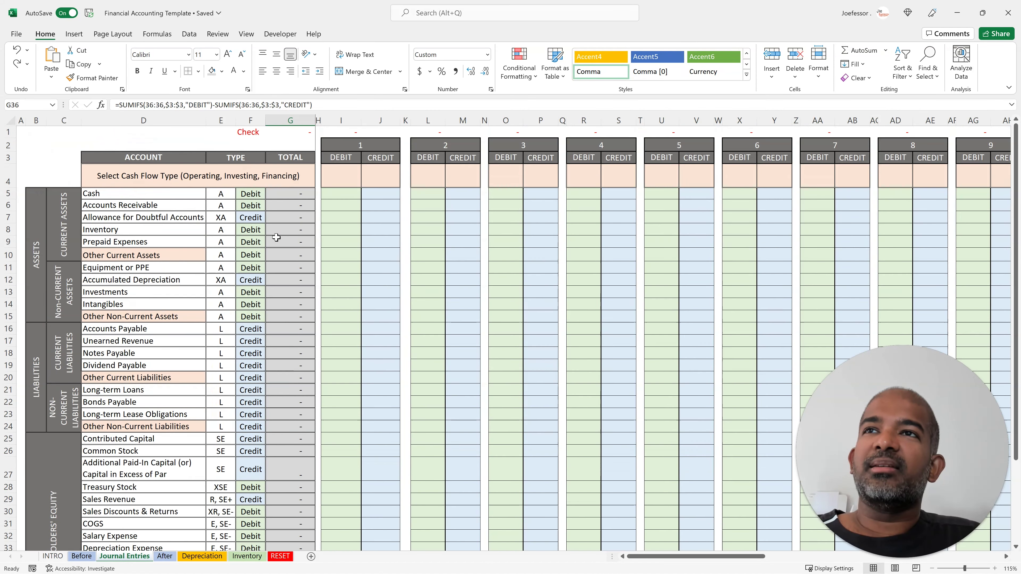
click(344, 181)
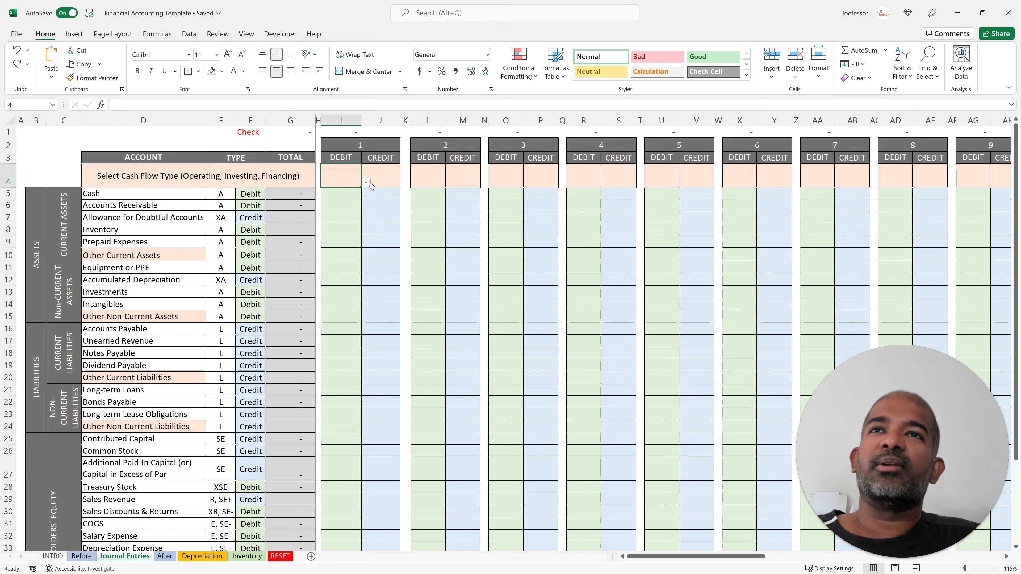
click(366, 183)
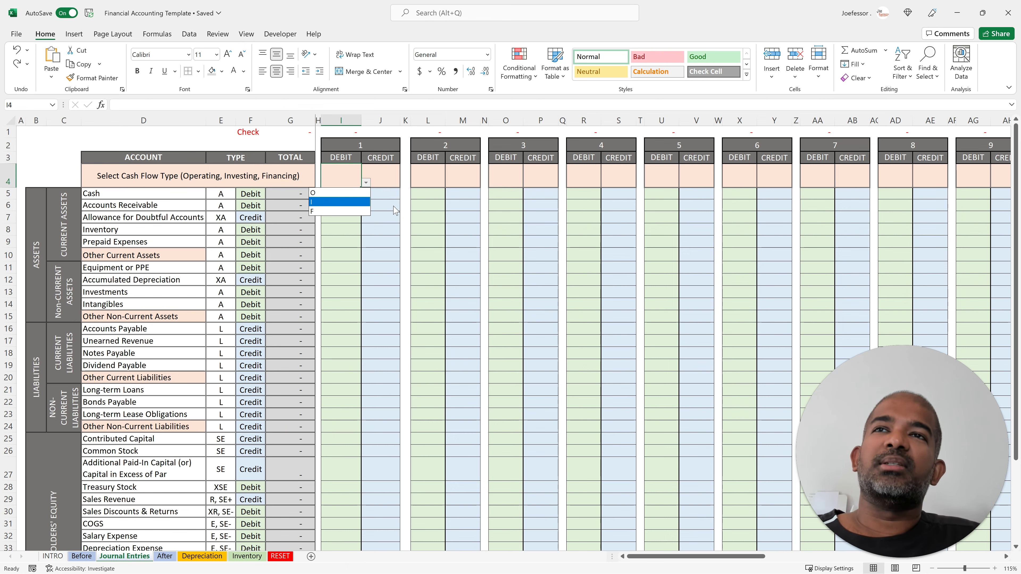
key(Escape)
click(165, 556)
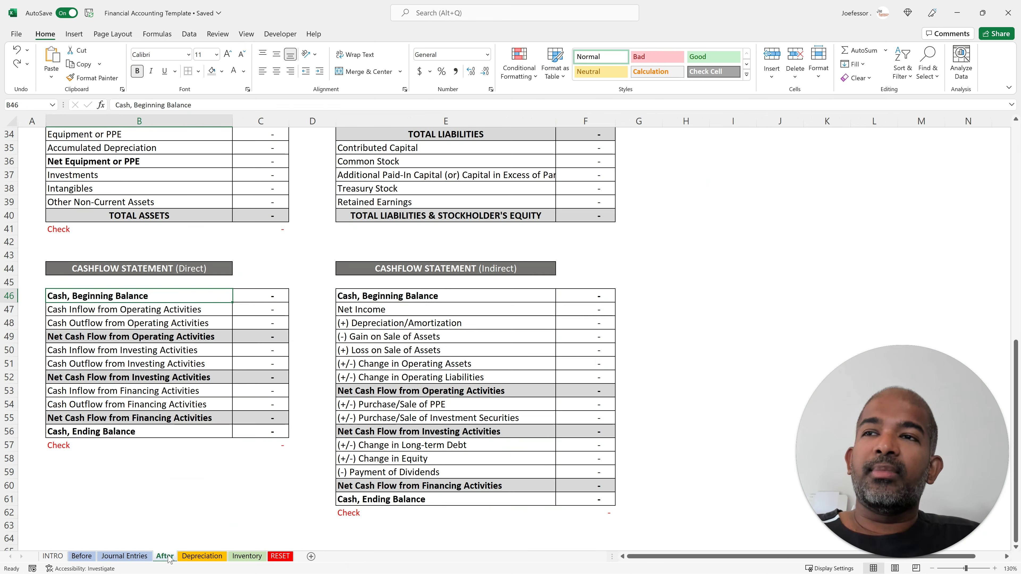
Inspect the operating cash inflow and outflow formulas in the direct cash flow statement
click(268, 309)
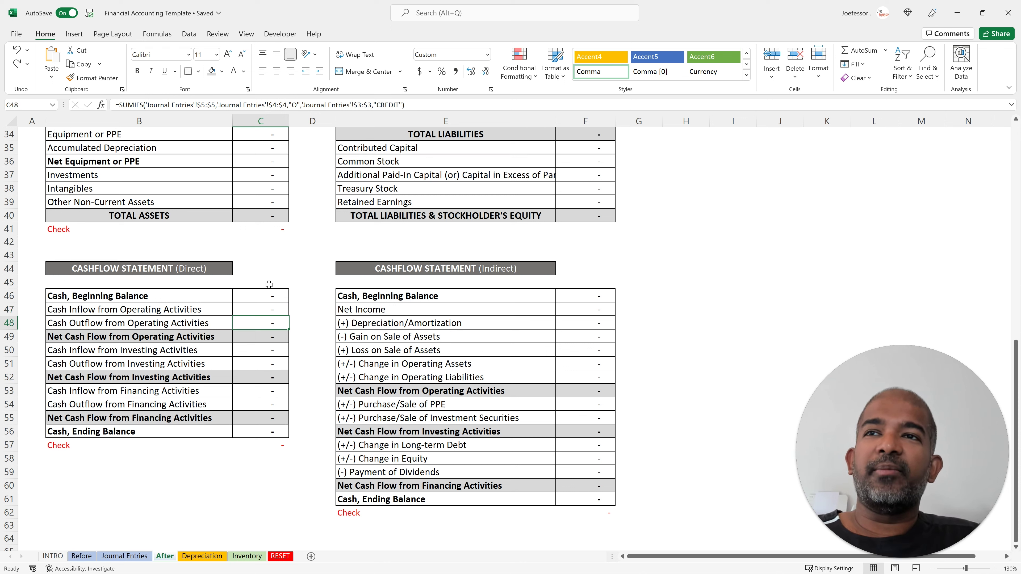
drag(266, 295, 265, 323)
click(97, 472)
Trace the direct statement's beginning cash balance to the Cash input on the Before sheet, and return to the After sheet
click(94, 296)
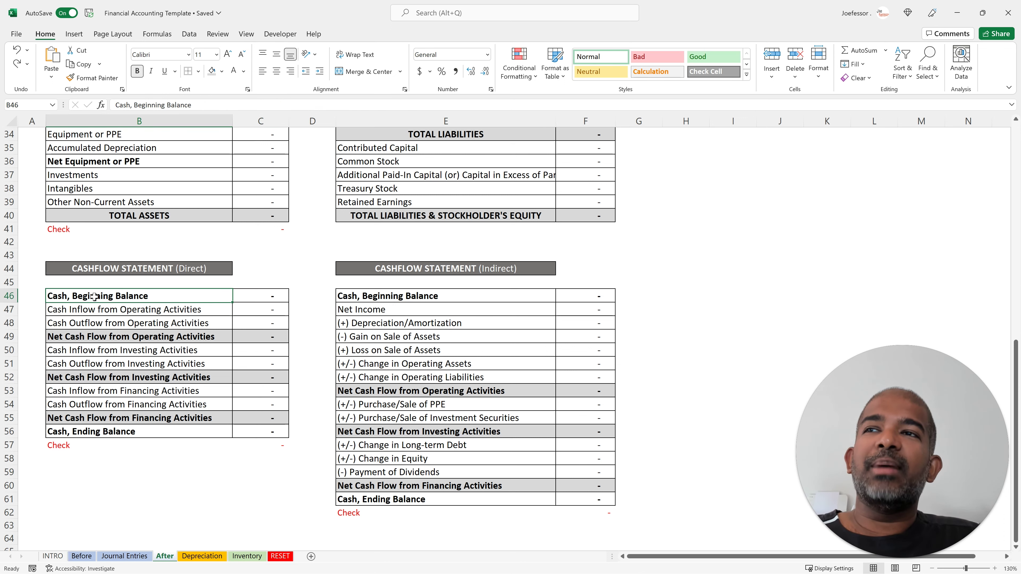
click(262, 292)
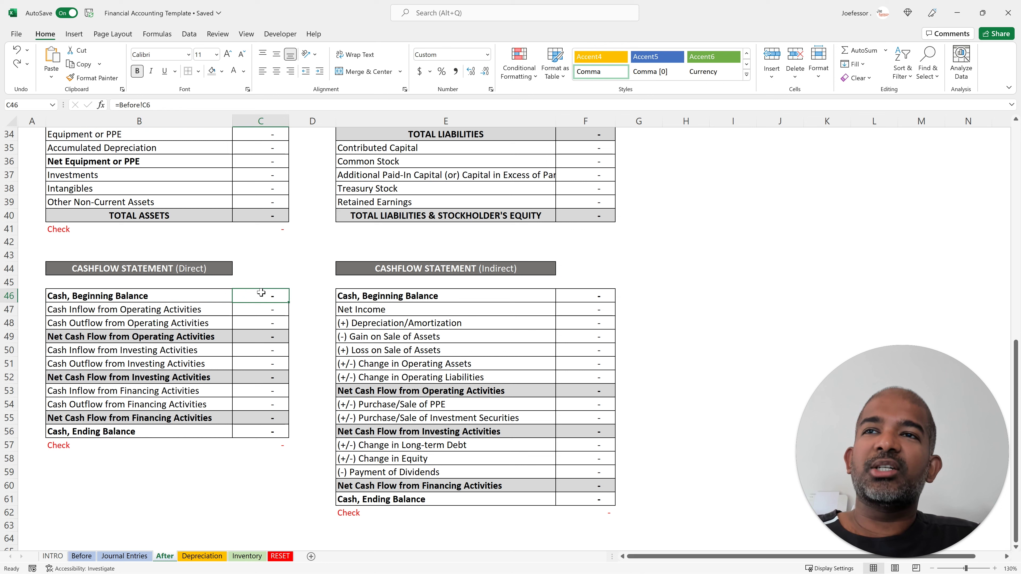
click(83, 557)
click(232, 199)
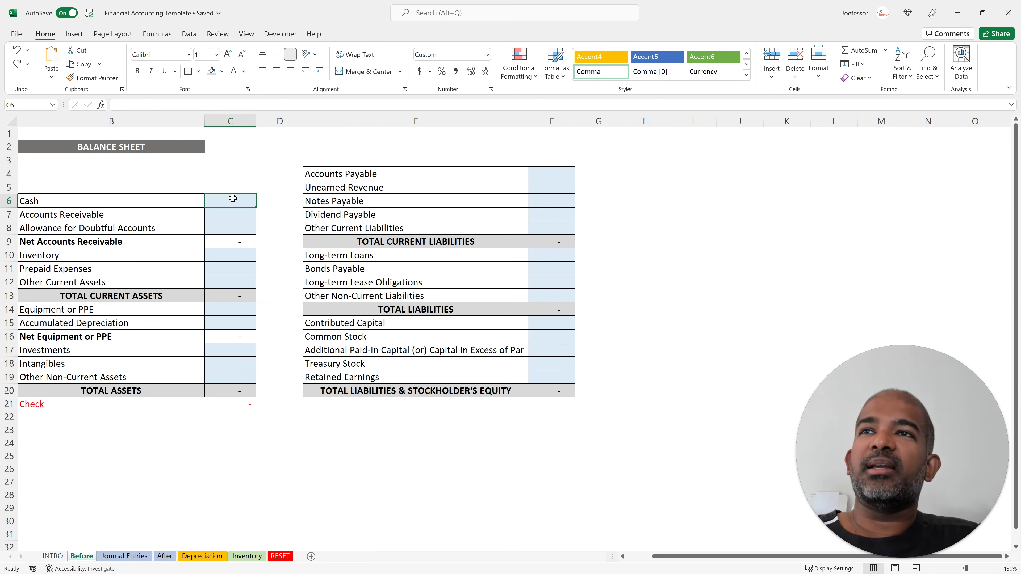
click(165, 557)
Compare the direct statement's ending cash formula with the balance sheet Cash formula, and examine the Check row below it
click(248, 432)
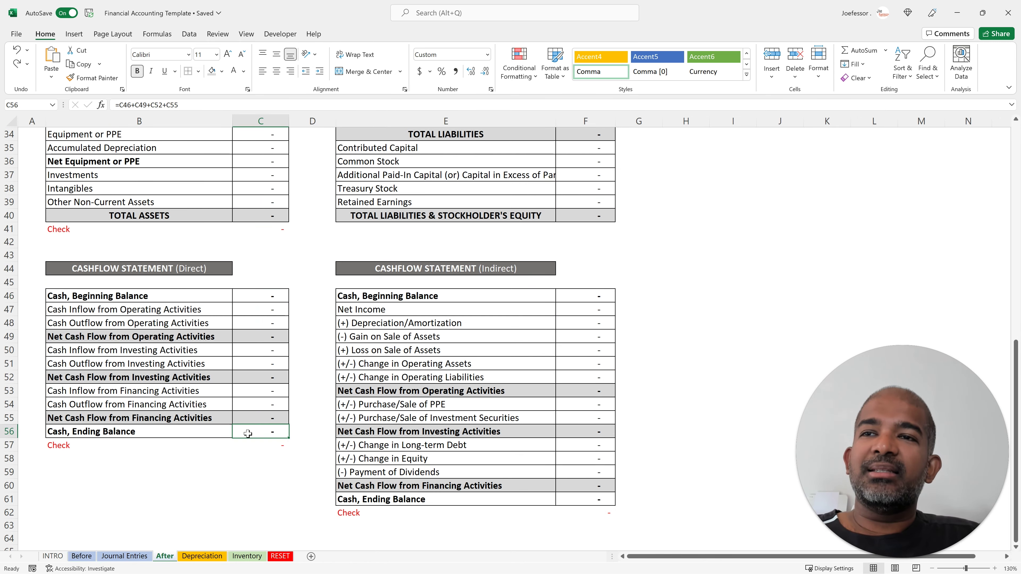
scroll(247, 433, up, 4)
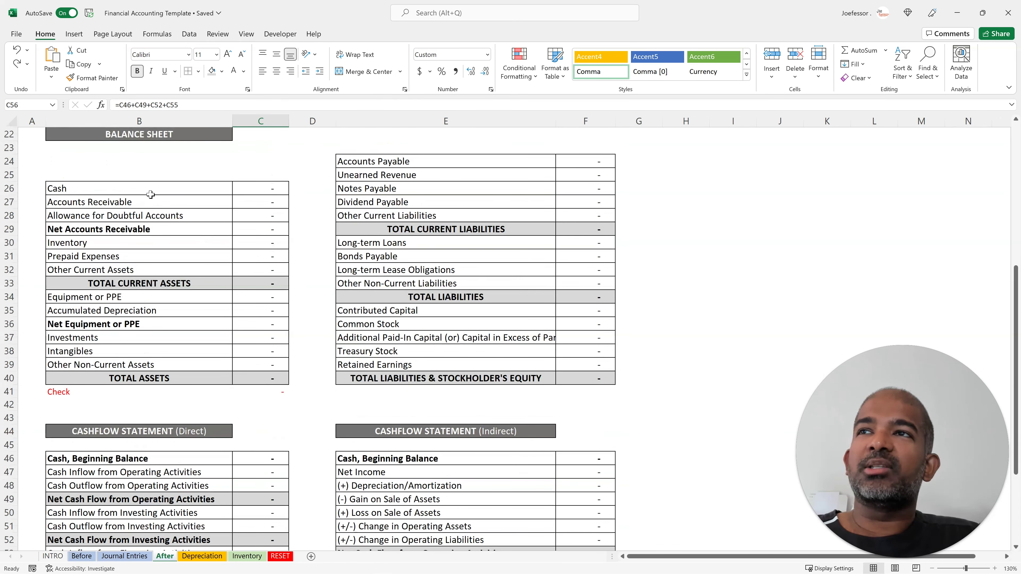
click(259, 188)
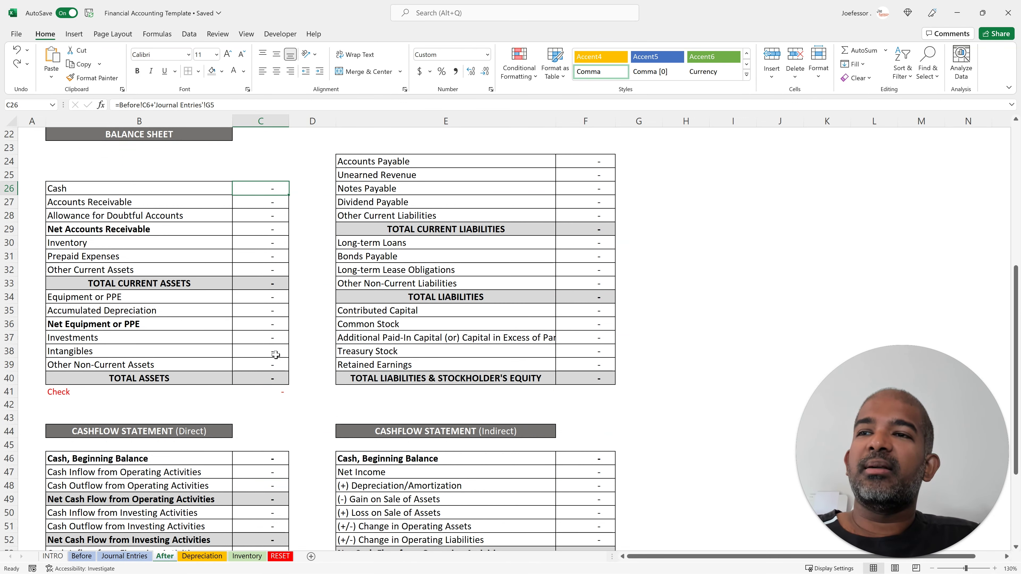
scroll(274, 290, down, 3)
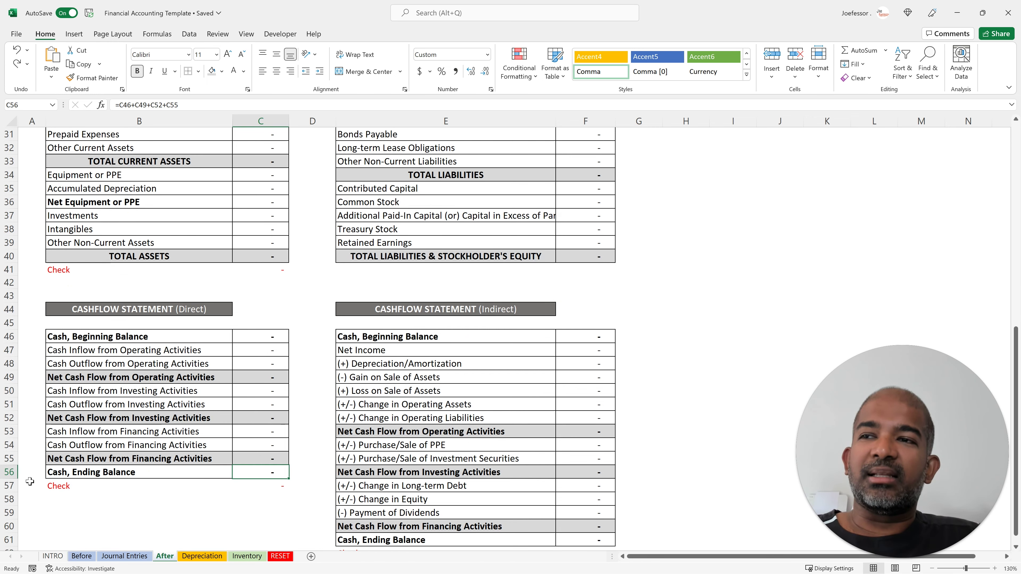
click(80, 473)
drag(84, 486, 262, 485)
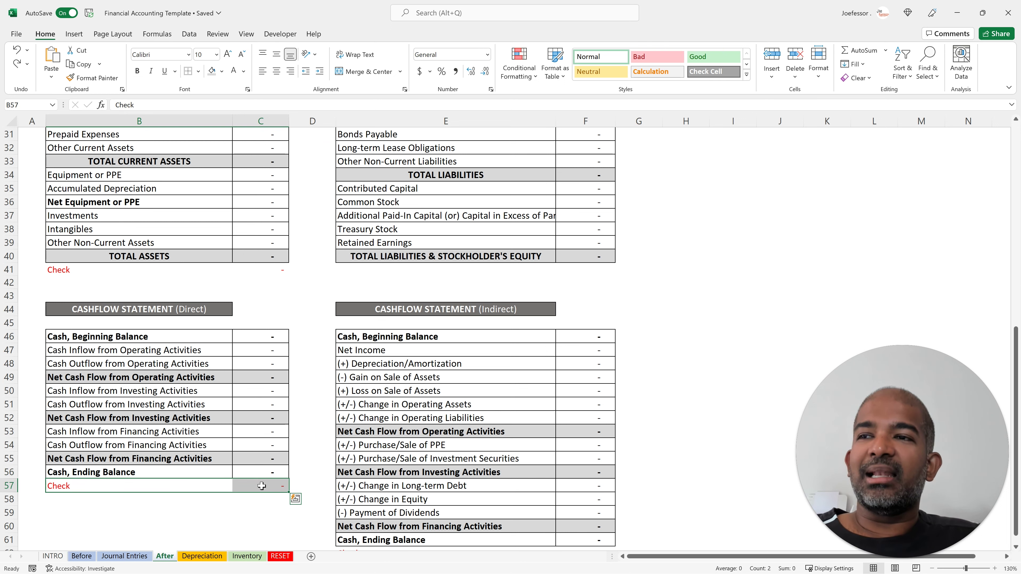
Inspect the indirect statement's Net Income, beginning and ending cash formulas and Check row, comparing them with balance sheet Cash
scroll(479, 254, down, 1)
click(586, 310)
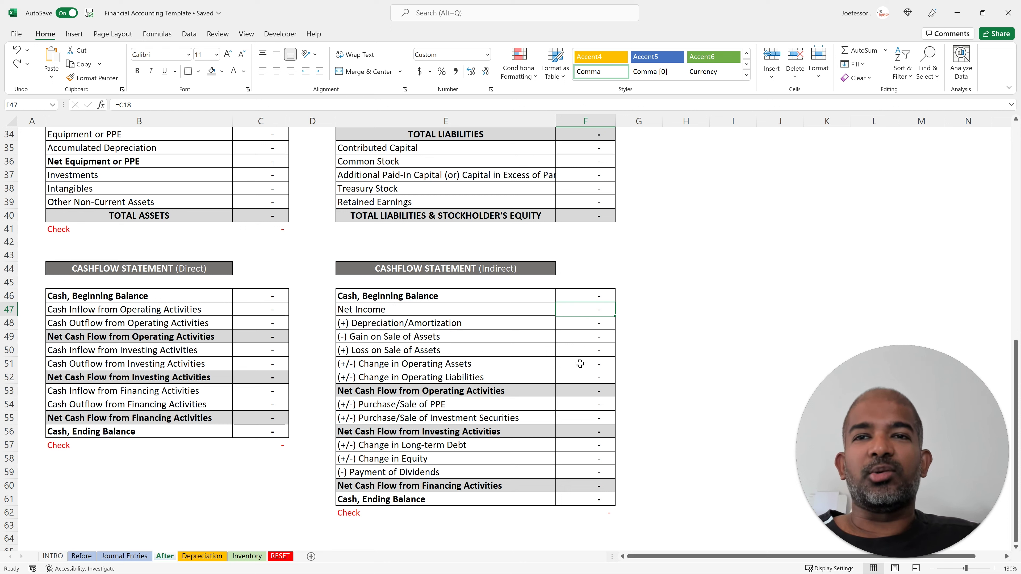
click(596, 300)
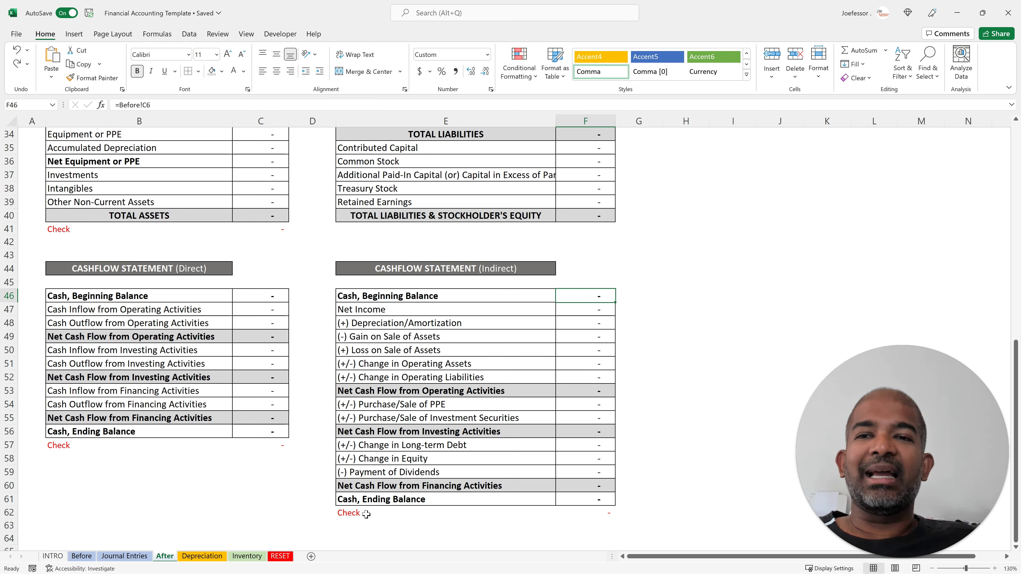
drag(376, 512, 607, 508)
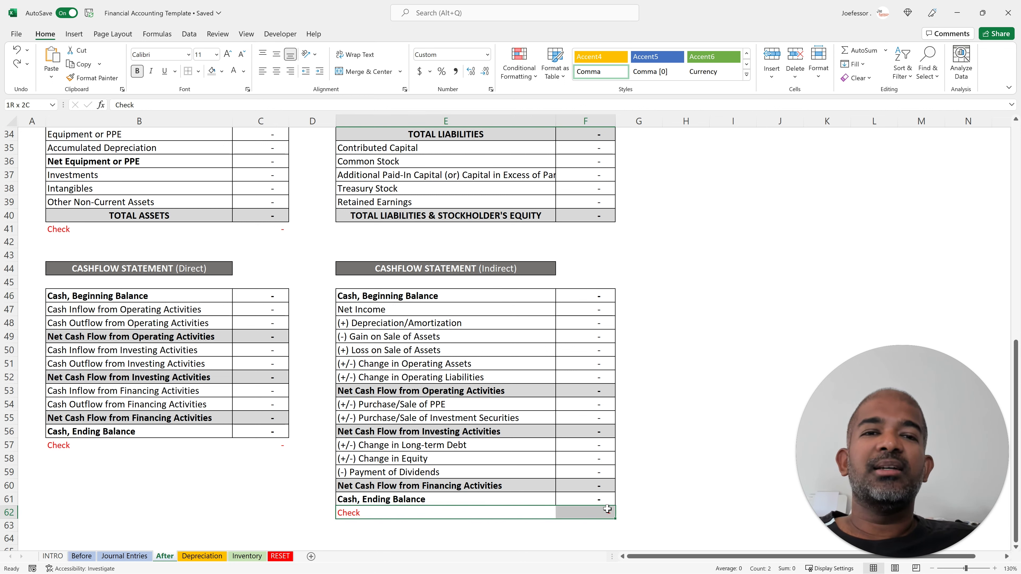
click(440, 499)
click(576, 499)
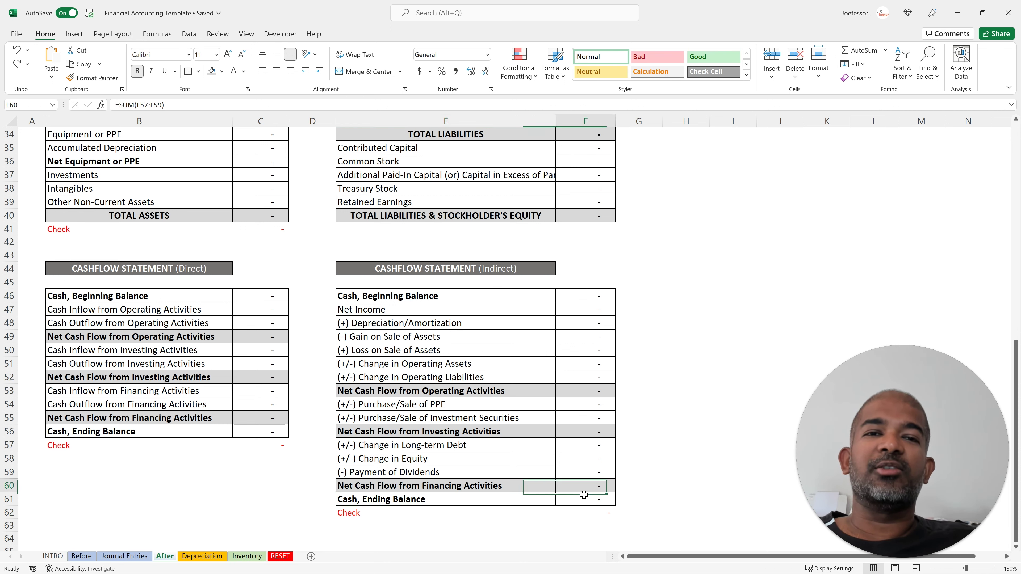
scroll(216, 271, up, 3)
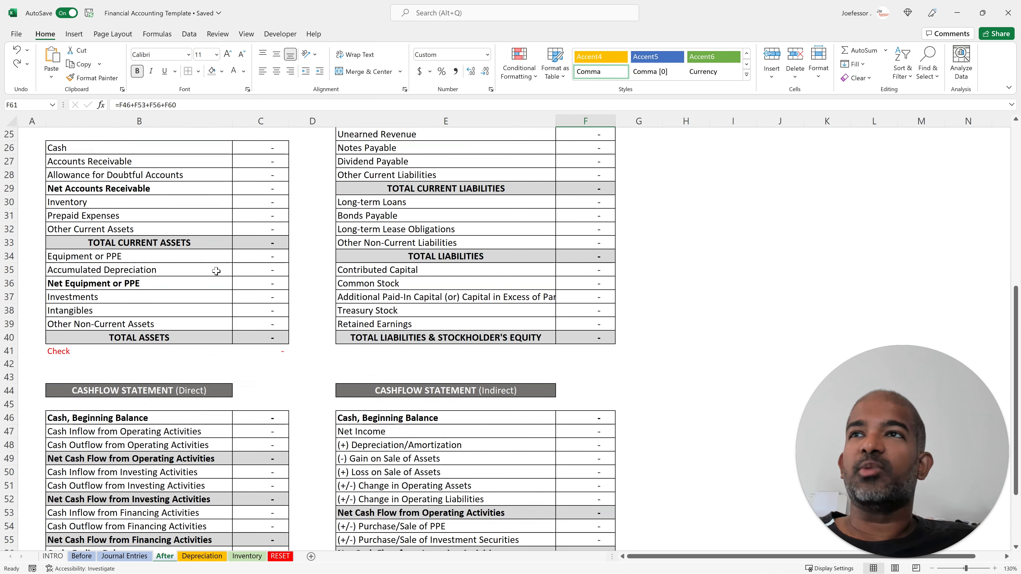
click(253, 152)
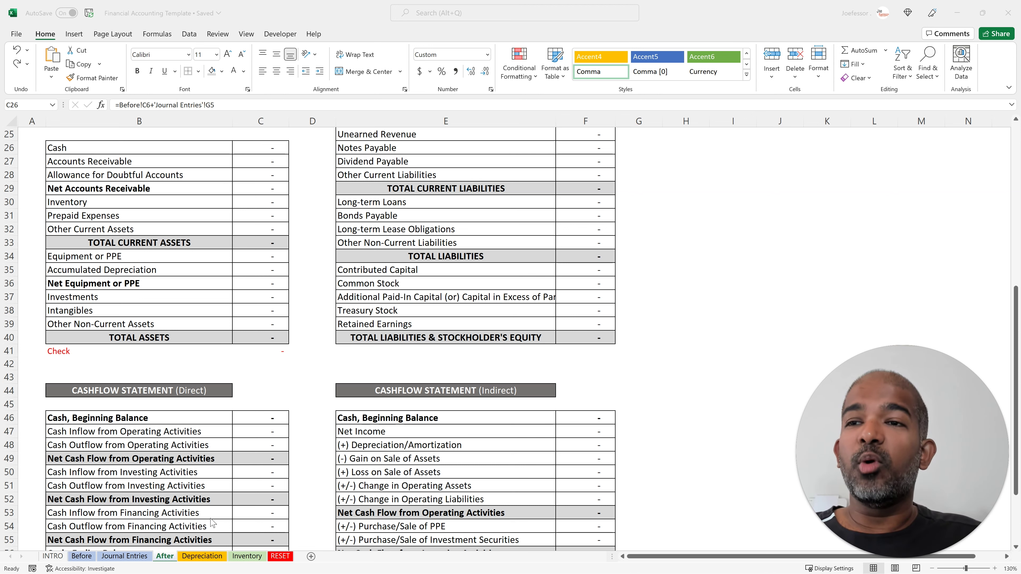
Open the Depreciation sheet and review the schedule's headings for the four depreciation methods
click(198, 560)
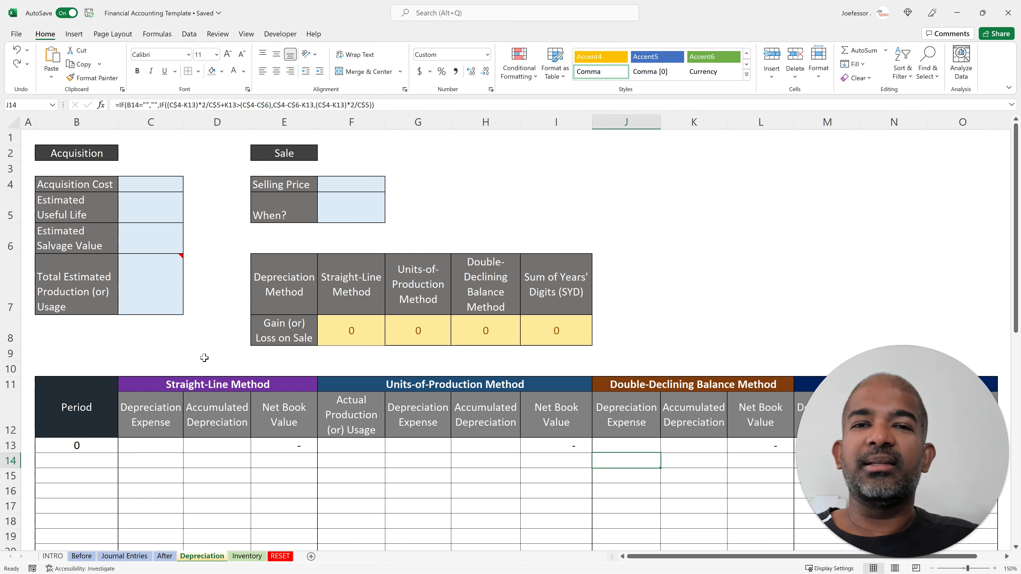
scroll(204, 358, down, 1)
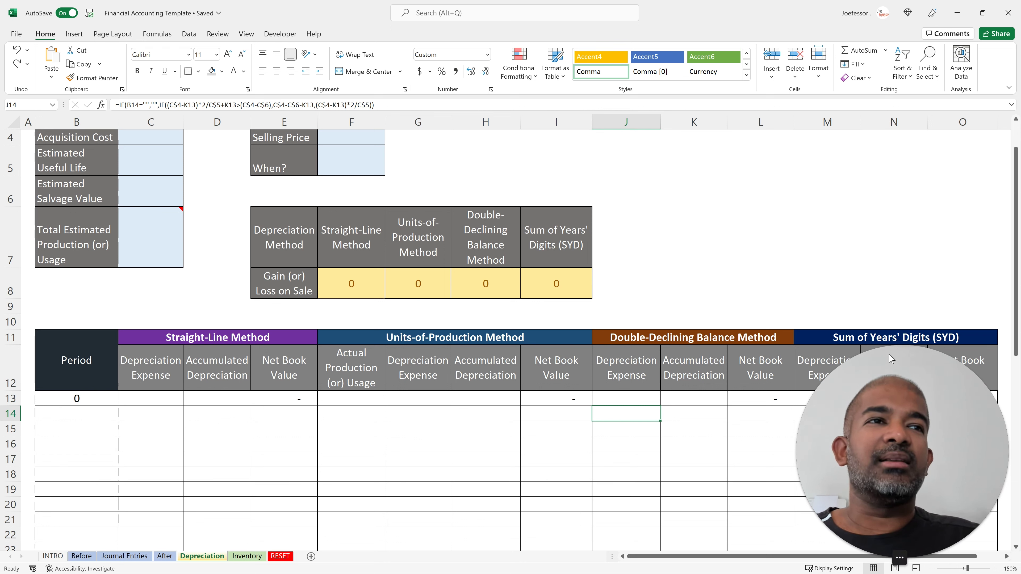
drag(693, 337, 959, 341)
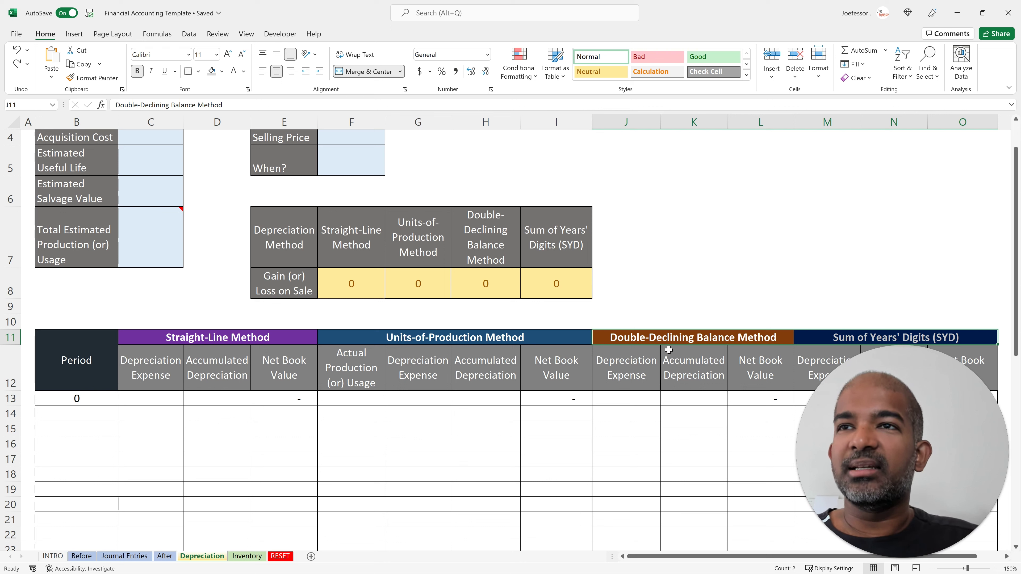
click(196, 342)
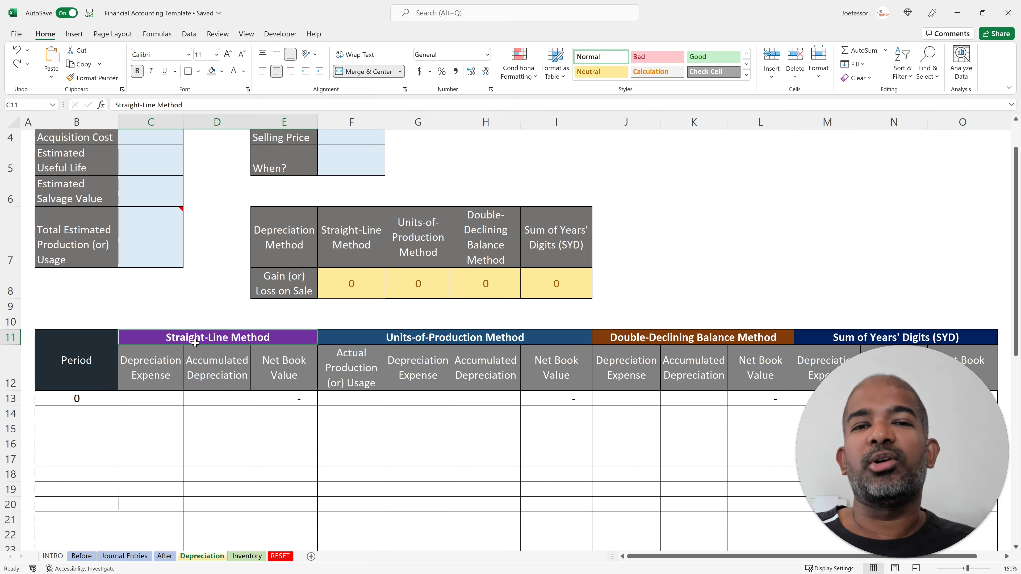
click(373, 344)
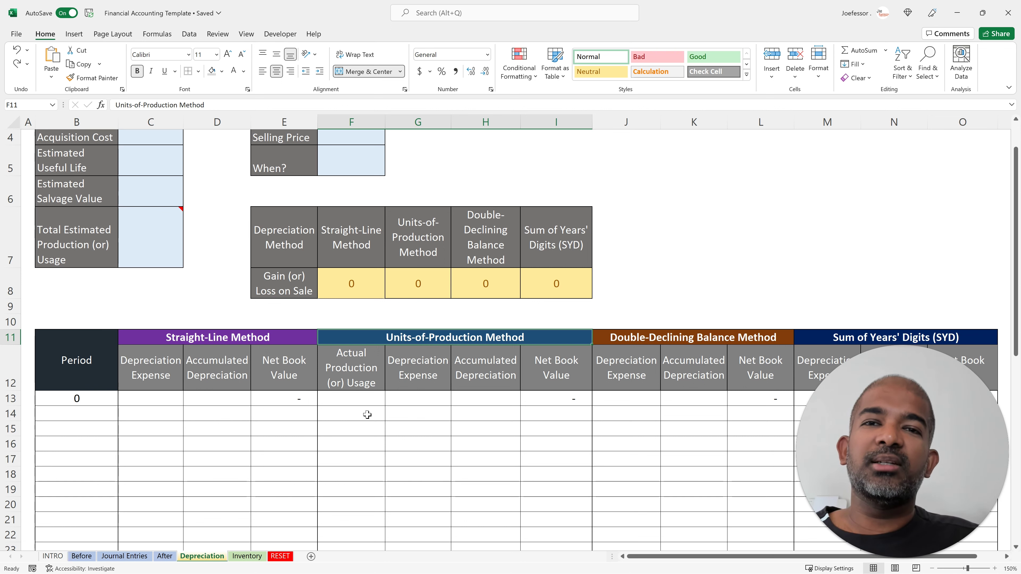
Examine the Acquisition and Sale input cells on the Depreciation sheet, including acquisition cost, useful life and salvage value
scroll(406, 386, up, 1)
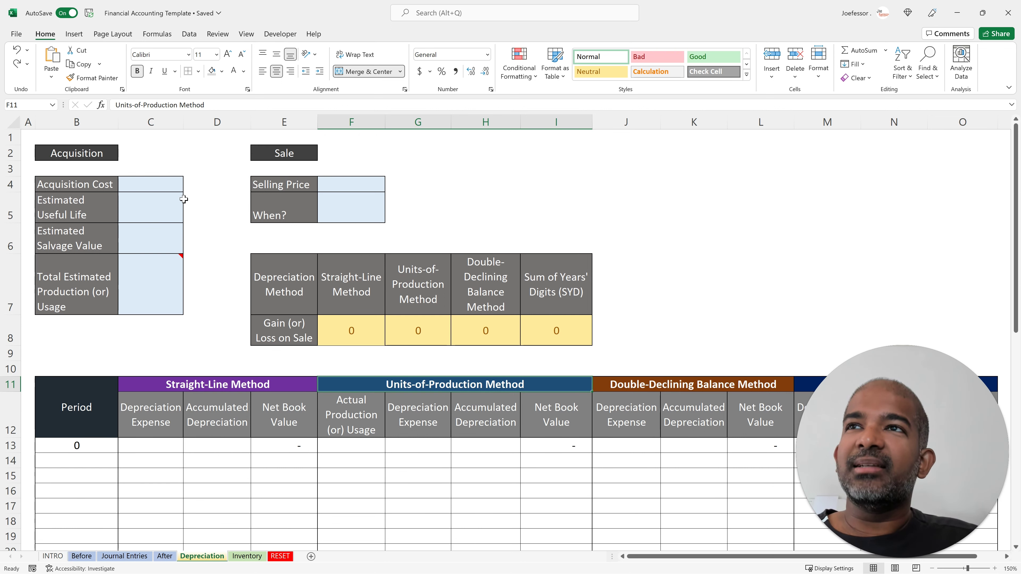
click(165, 183)
drag(167, 228, 173, 282)
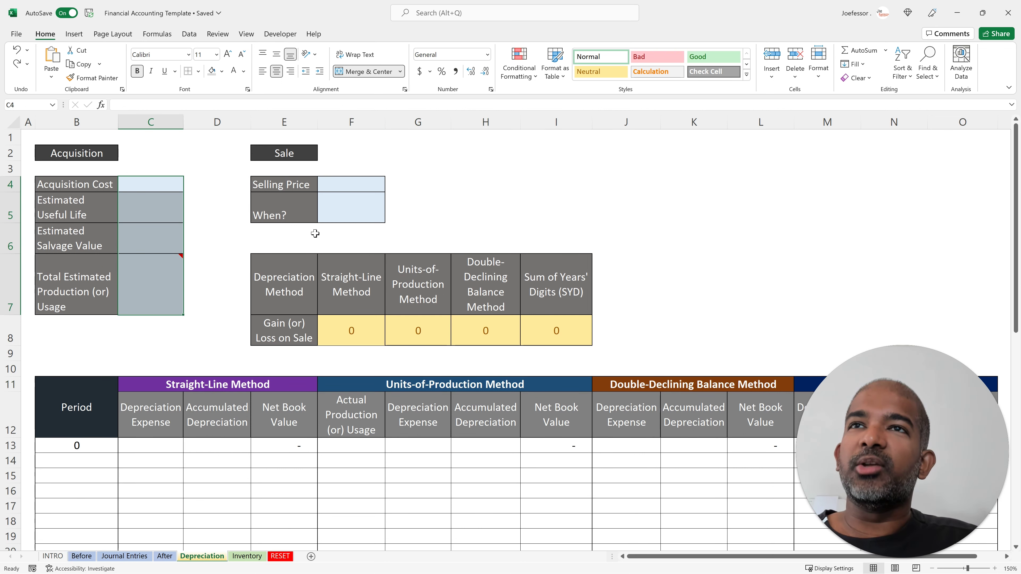
drag(347, 185, 343, 209)
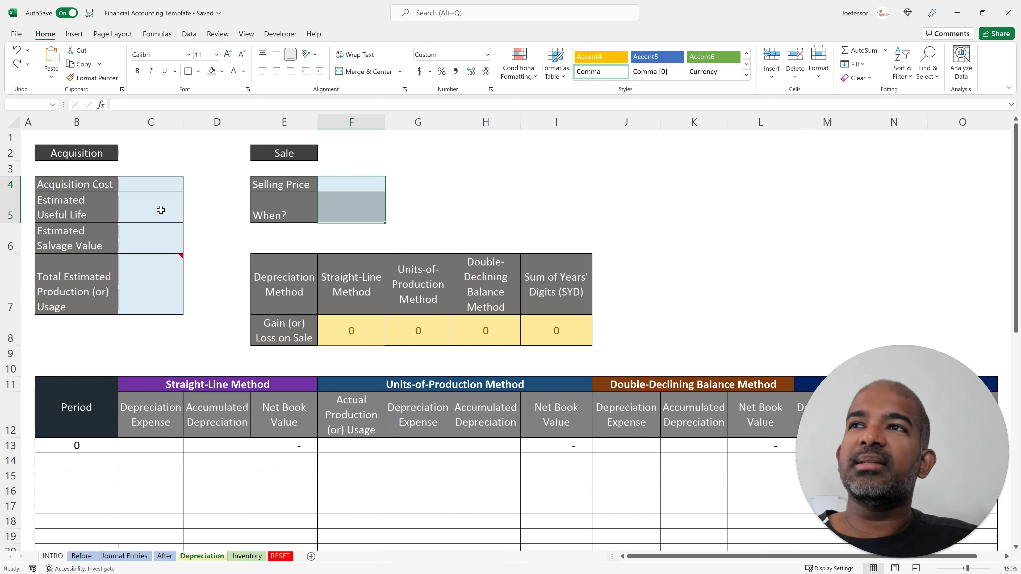
click(151, 183)
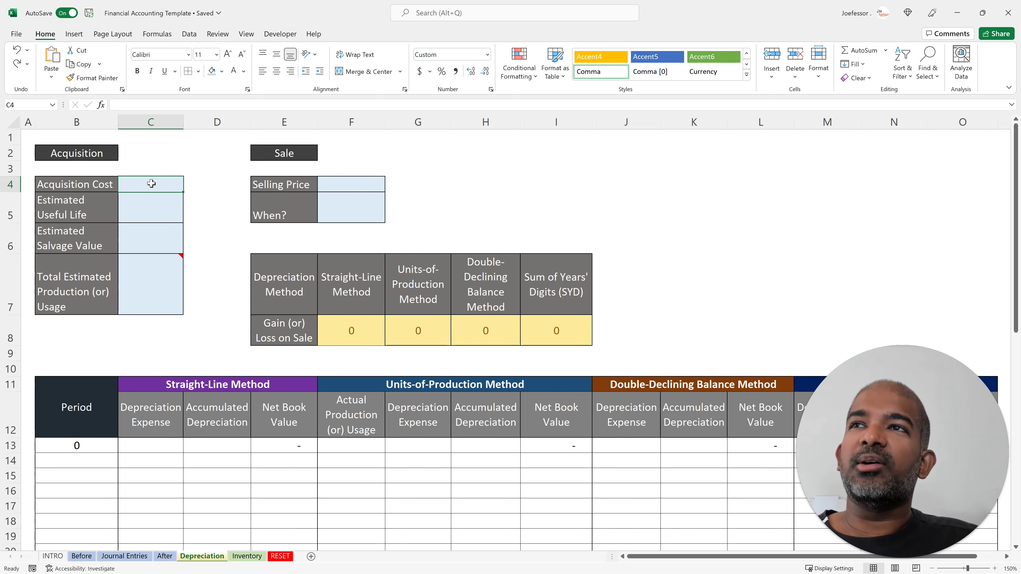
click(149, 244)
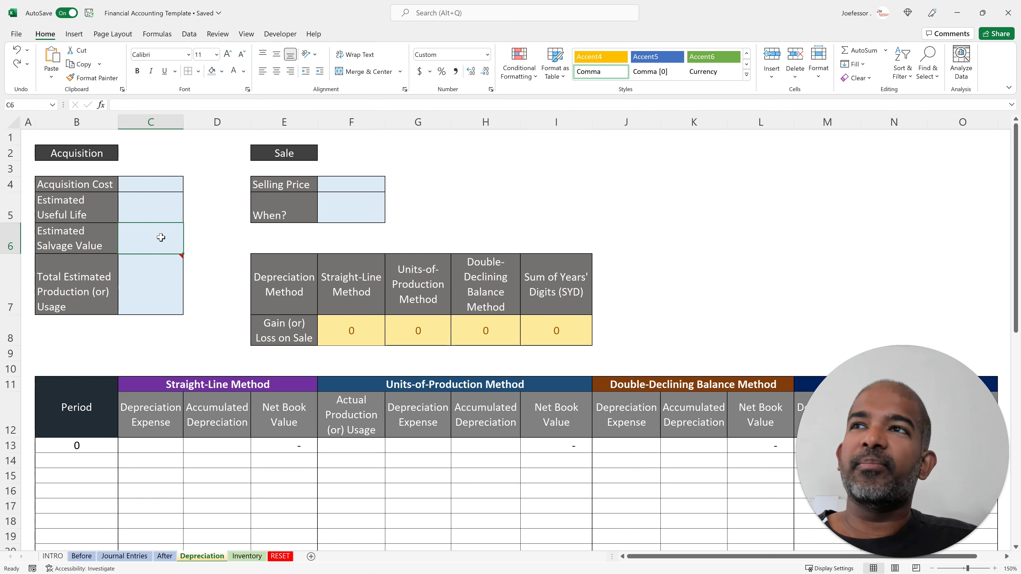
click(155, 207)
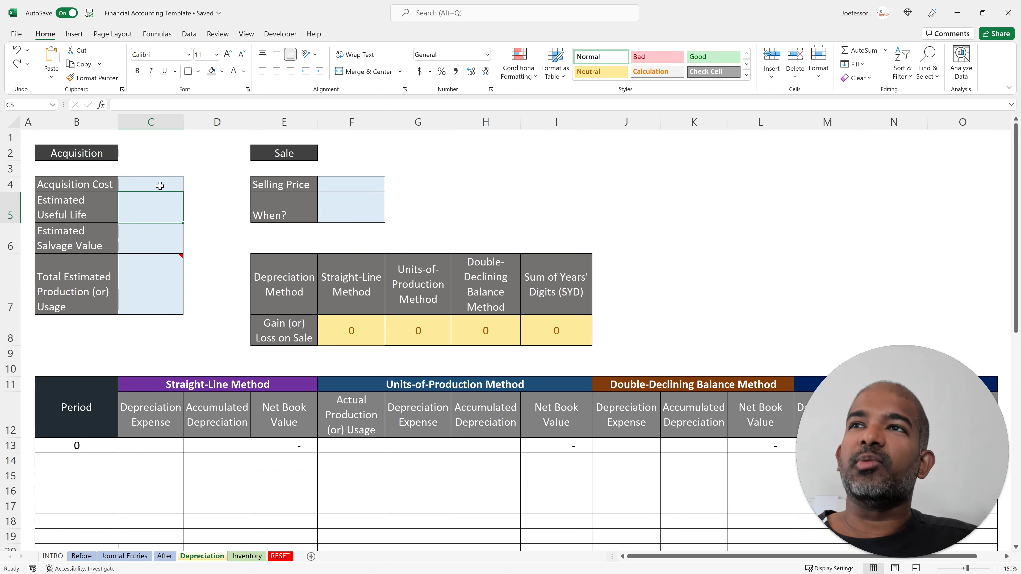
Trace the straight-line Depreciation Expense formula in C15 back to the acquisition cost, useful life and salvage value inputs
drag(160, 181, 156, 241)
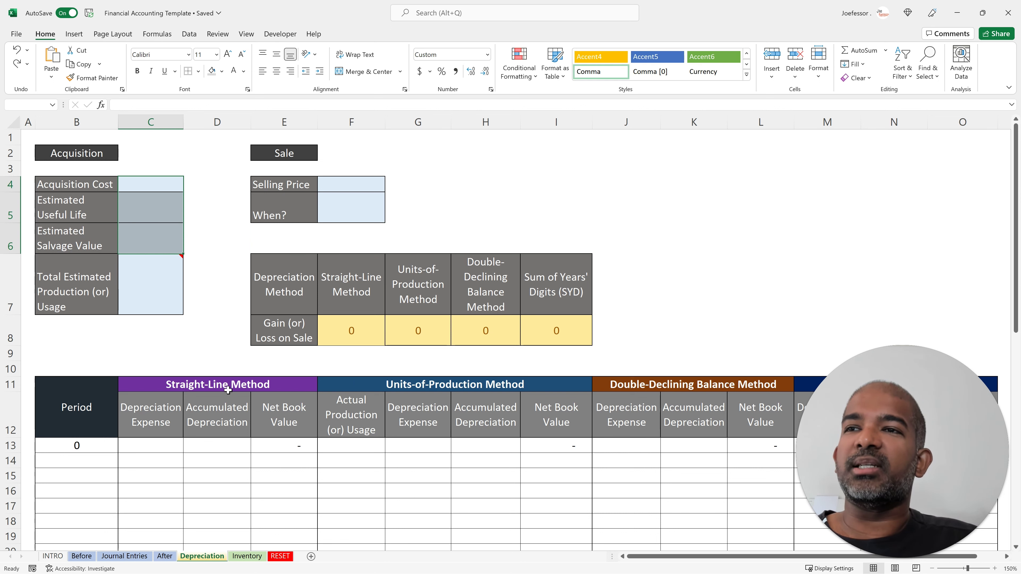
click(181, 356)
scroll(179, 406, down, 1)
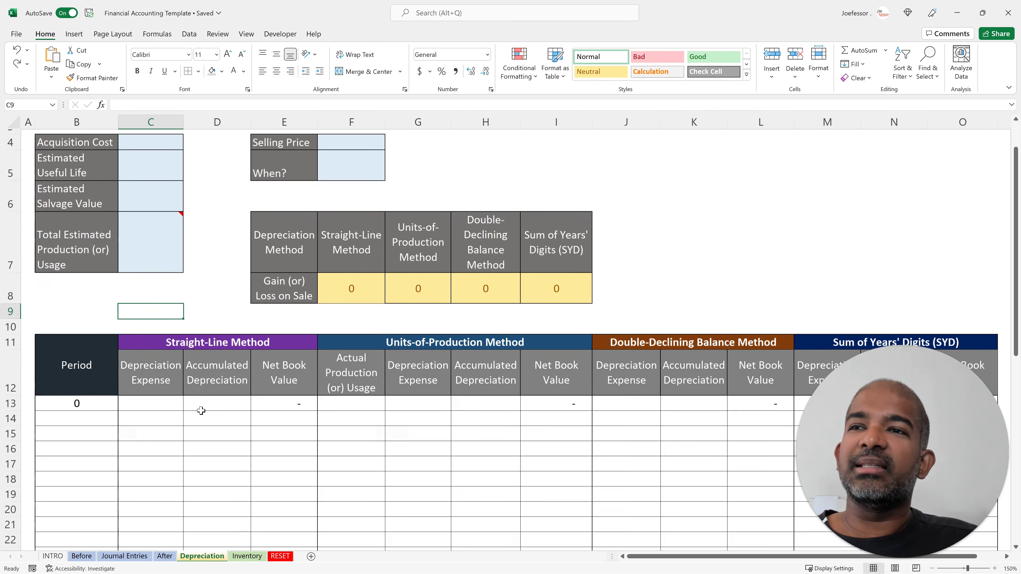
click(158, 427)
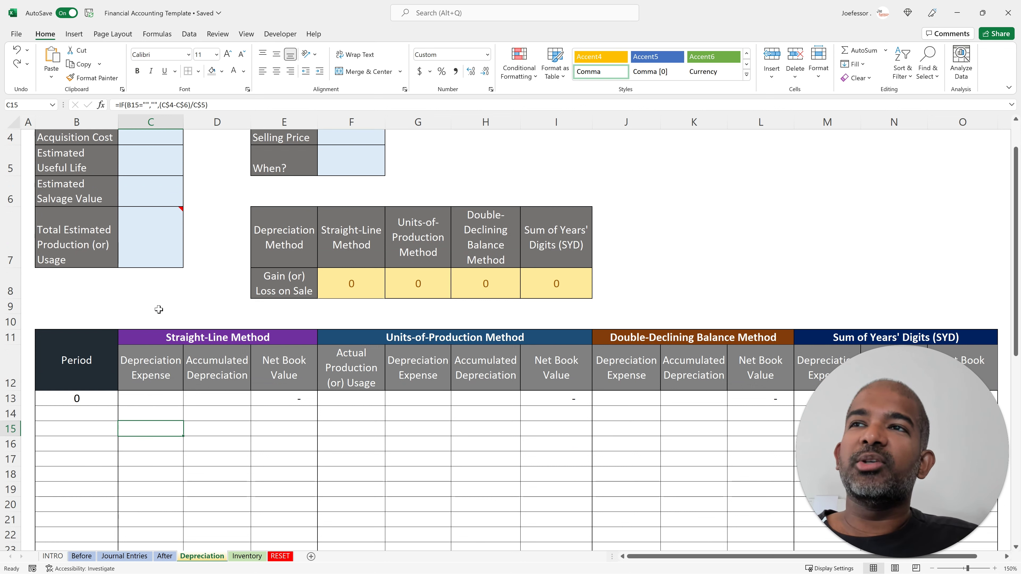
scroll(157, 308, up, 1)
click(154, 182)
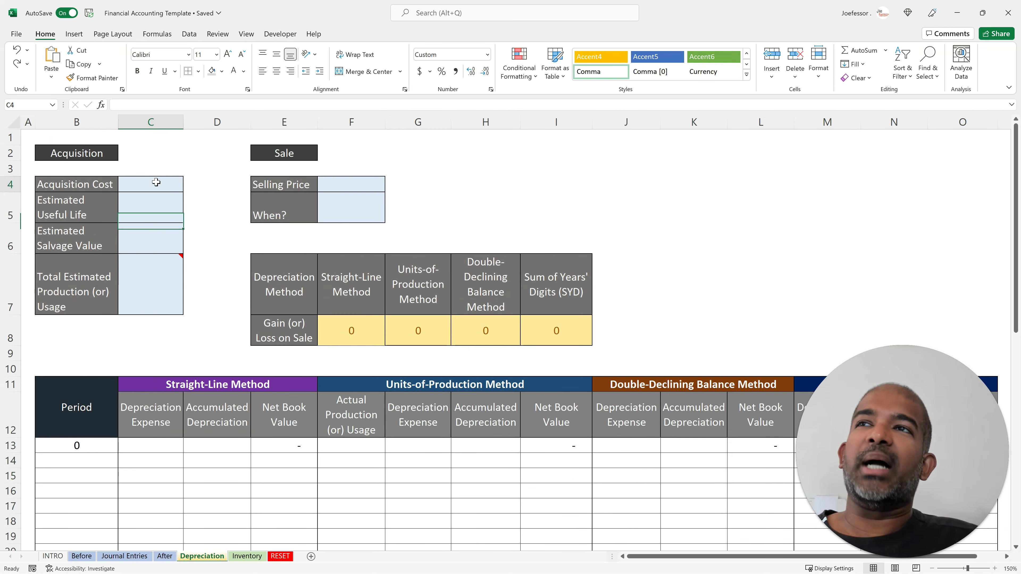
click(143, 247)
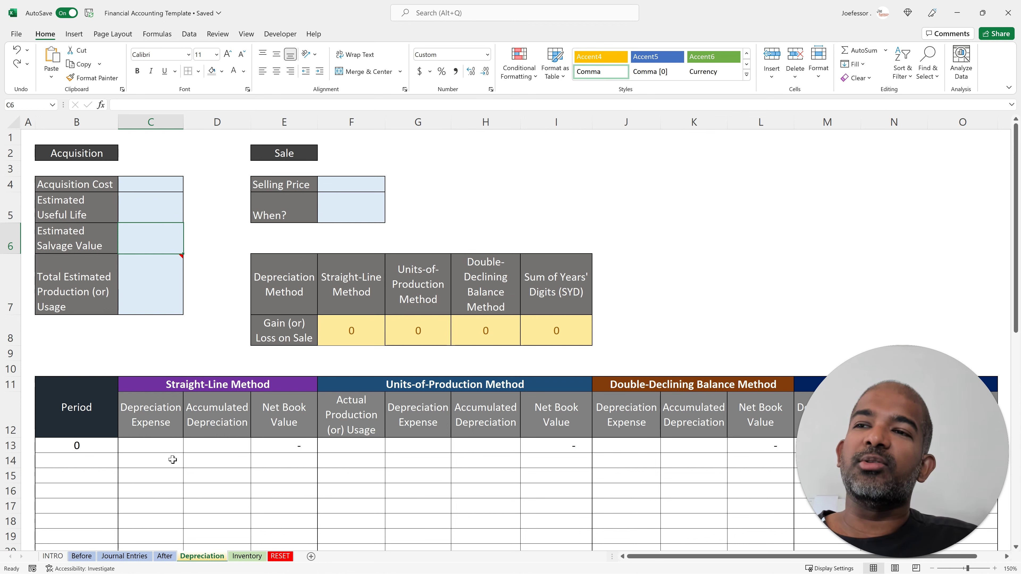
Compare the straight-line Depreciation Expense formulas across the period rows from C14 to C19
scroll(171, 459, down, 1)
click(155, 417)
key(Down)
key(Down)
key(Down)
key(Down)
key(Down)
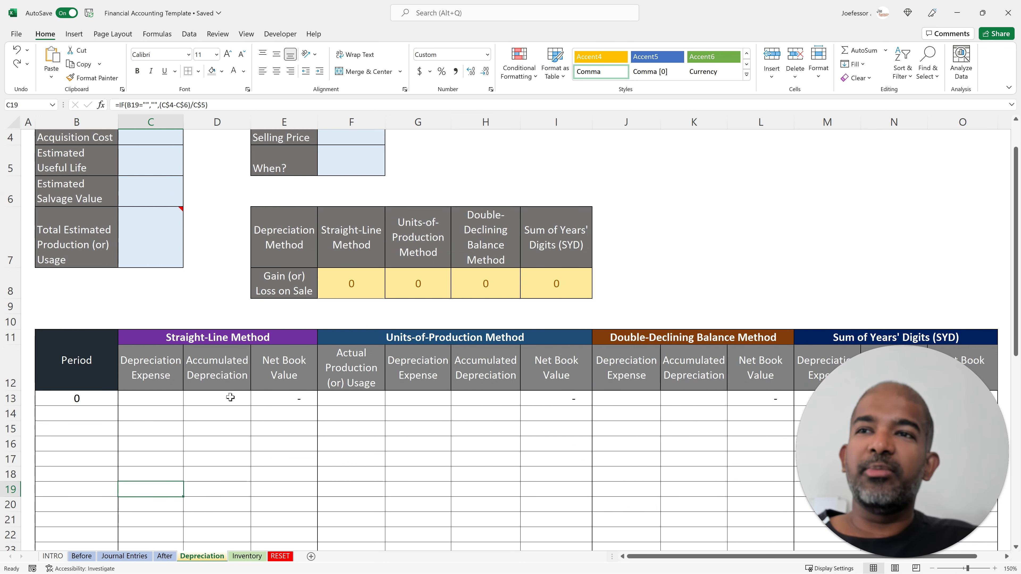
Inspect the straight-line Accumulated Depreciation and Net Book Value formulas in row 14 and the expense formula in C15
click(206, 417)
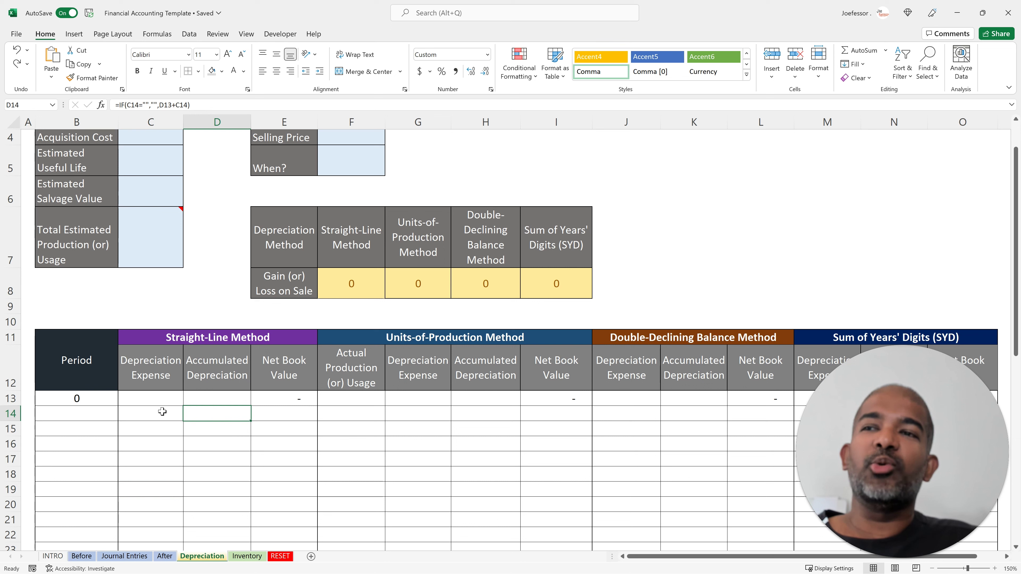
click(155, 427)
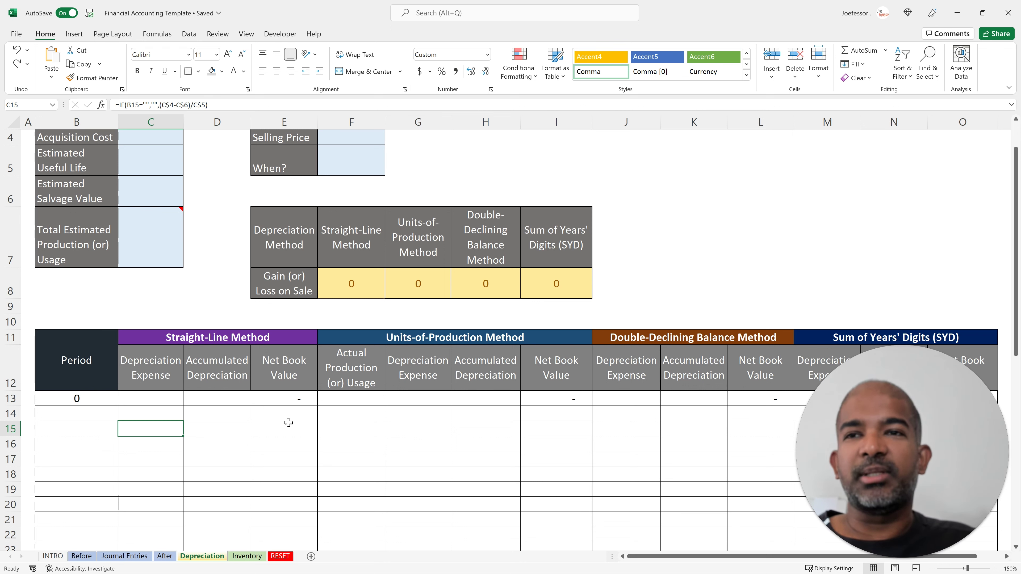
click(288, 415)
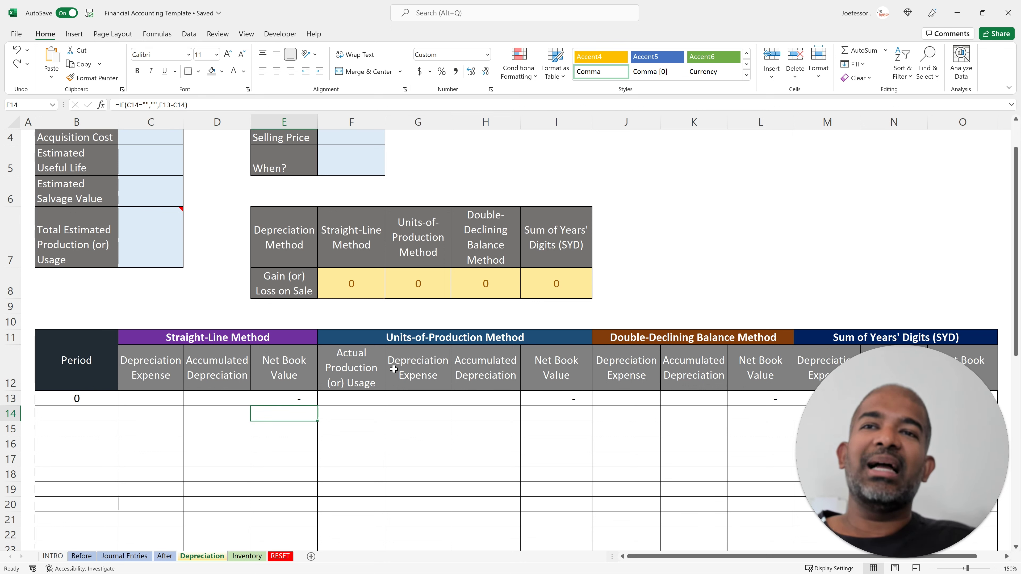
Examine the Units-of-Production inputs, the expense formula in G14, and the note on Total Estimated Production (or) Usage
drag(354, 418, 374, 539)
click(359, 415)
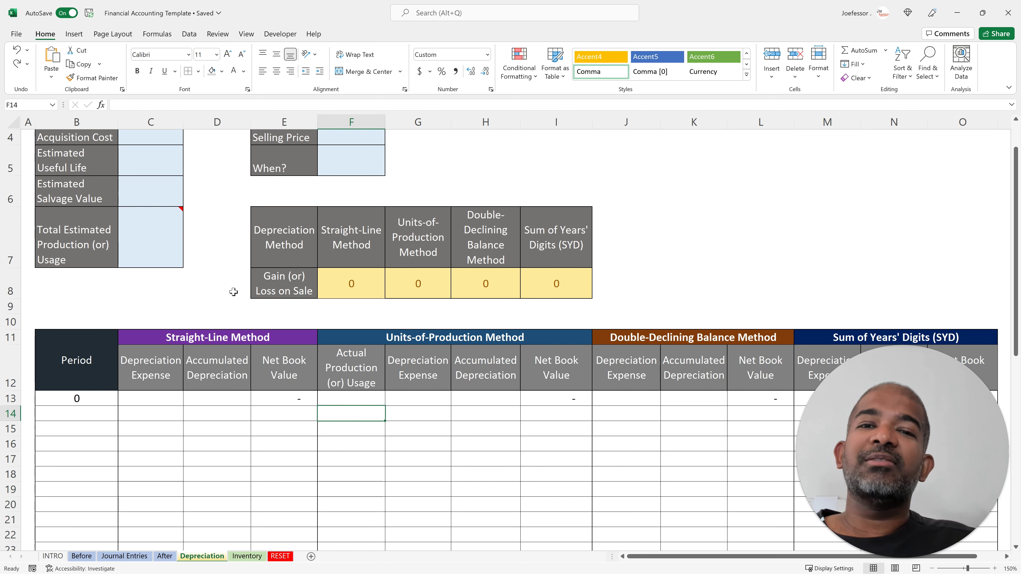
click(156, 251)
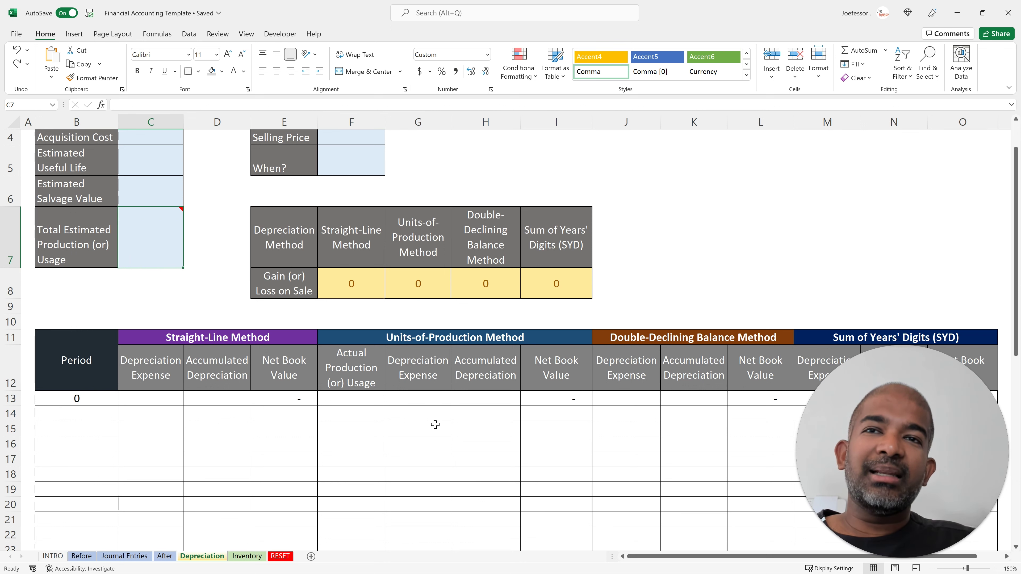
mouse_move(430, 416)
mouse_down()
mouse_move(427, 462)
mouse_move(416, 424)
mouse_up()
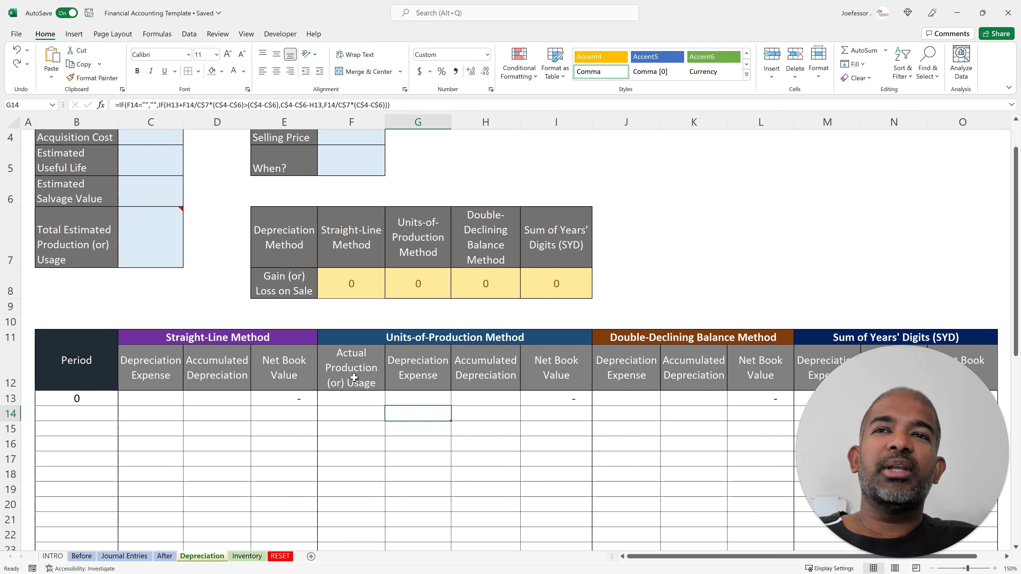
click(355, 414)
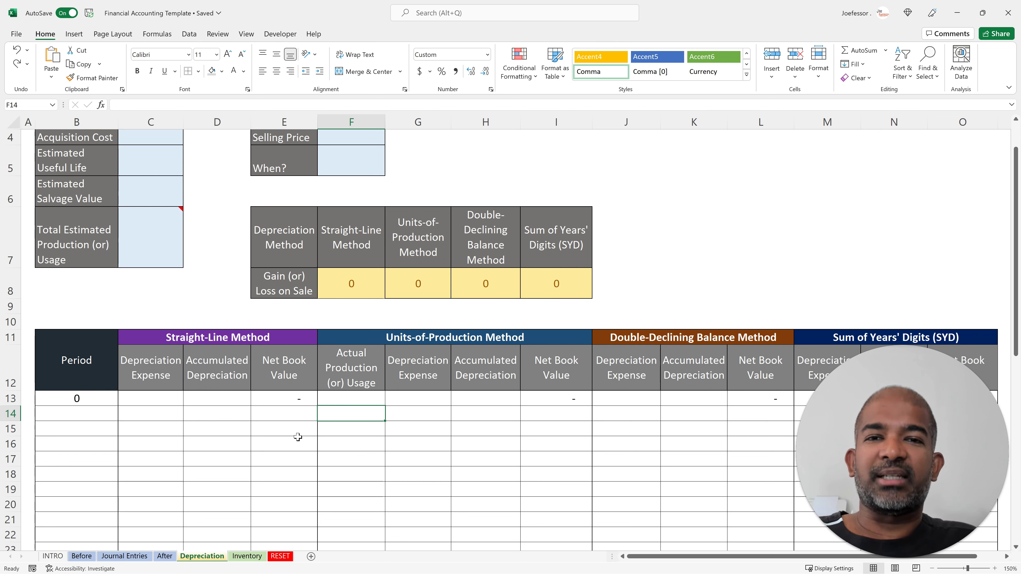
mouse_move(178, 268)
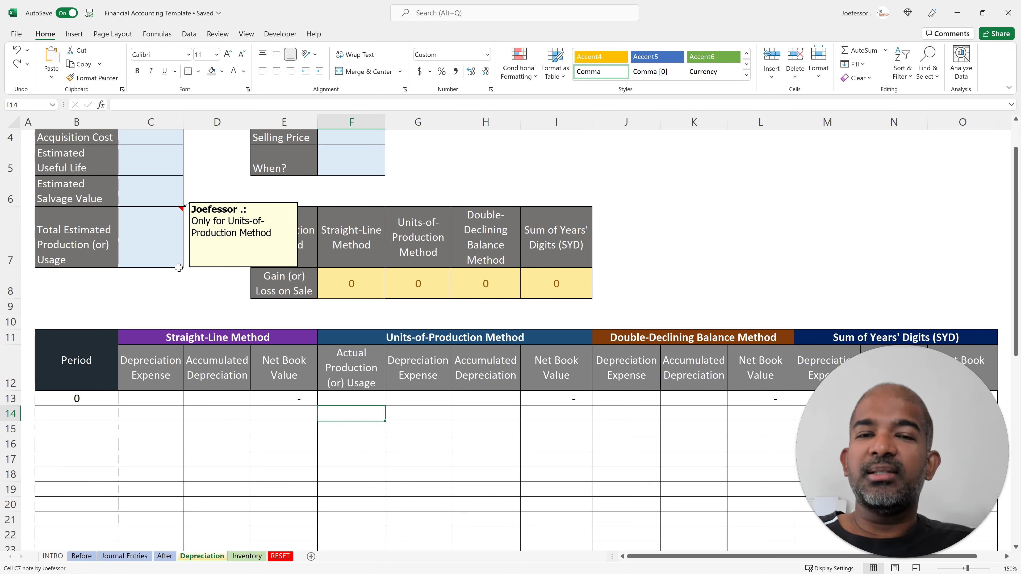
scroll(341, 282, right, 3)
scroll(269, 371, left, 3)
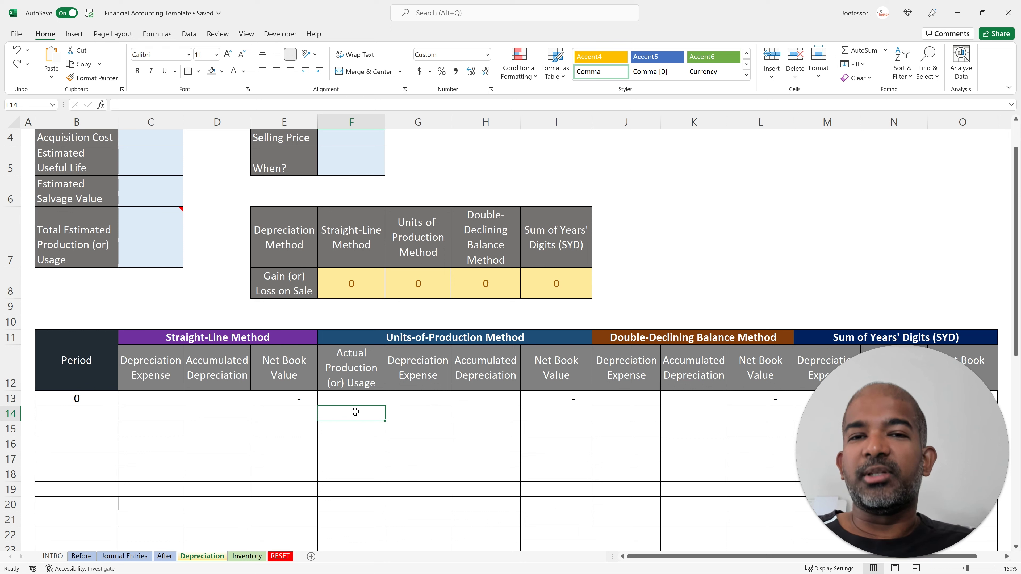
Compare the Units-of-Production Accumulated Depreciation and Net Book Value formulas with their straight-line counterparts, and inspect the expense formulas
click(430, 431)
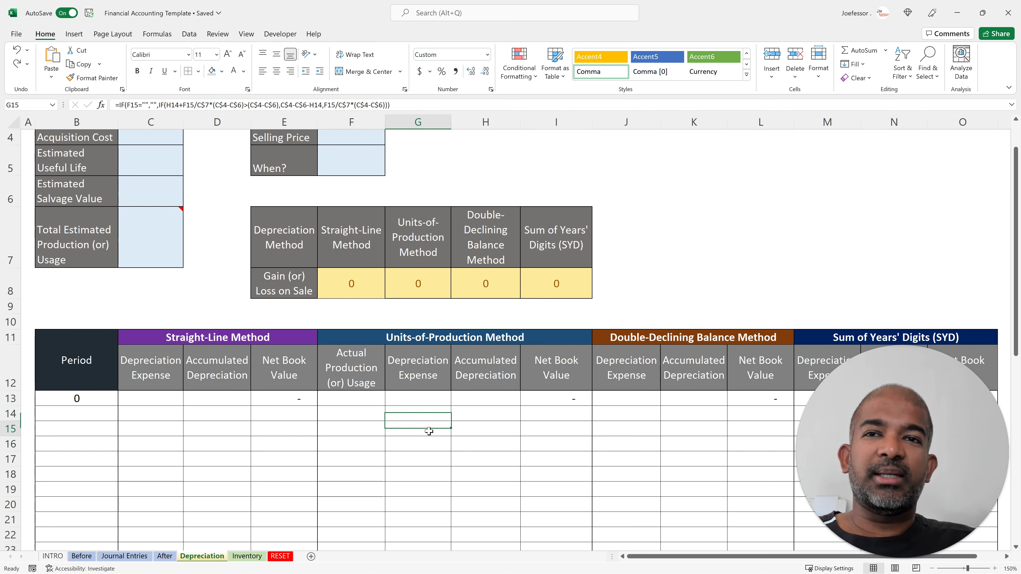
click(429, 444)
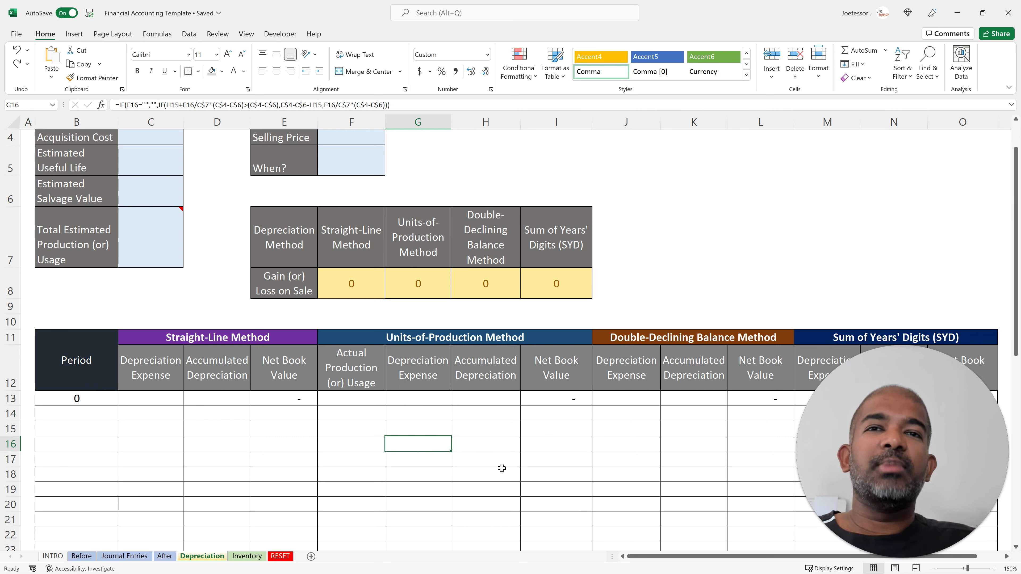
click(552, 430)
click(517, 431)
click(561, 432)
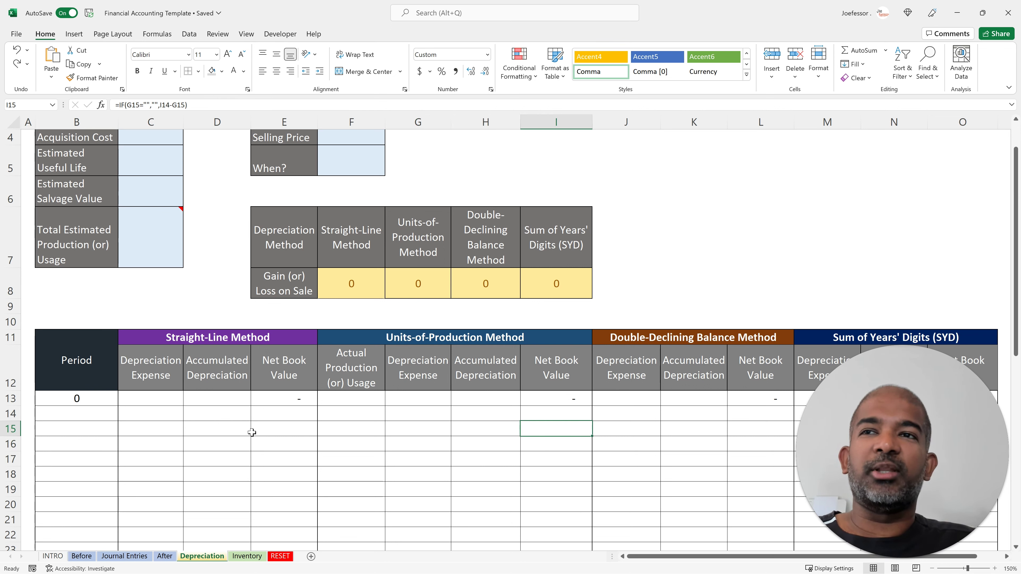
click(237, 430)
click(290, 431)
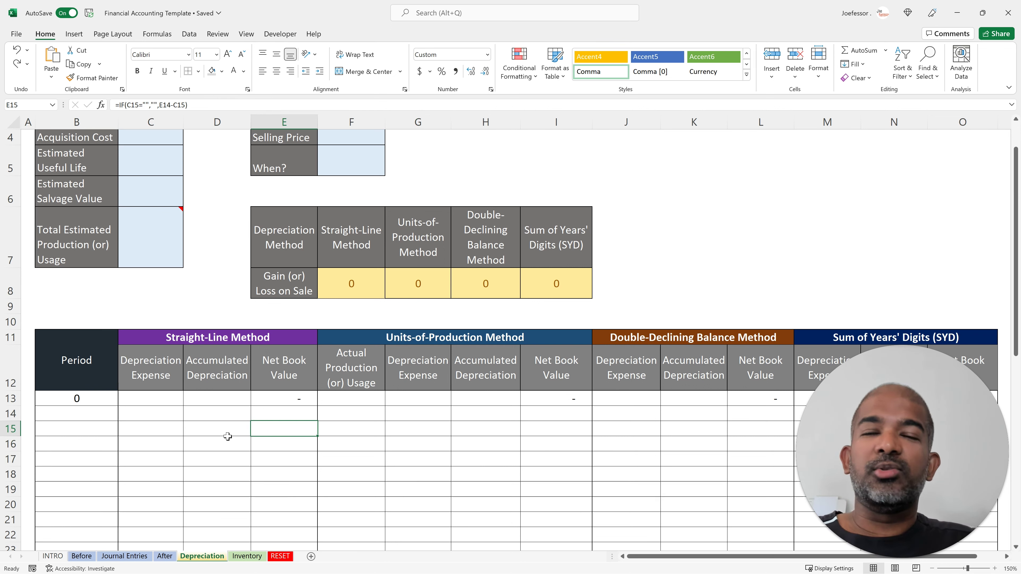
click(502, 431)
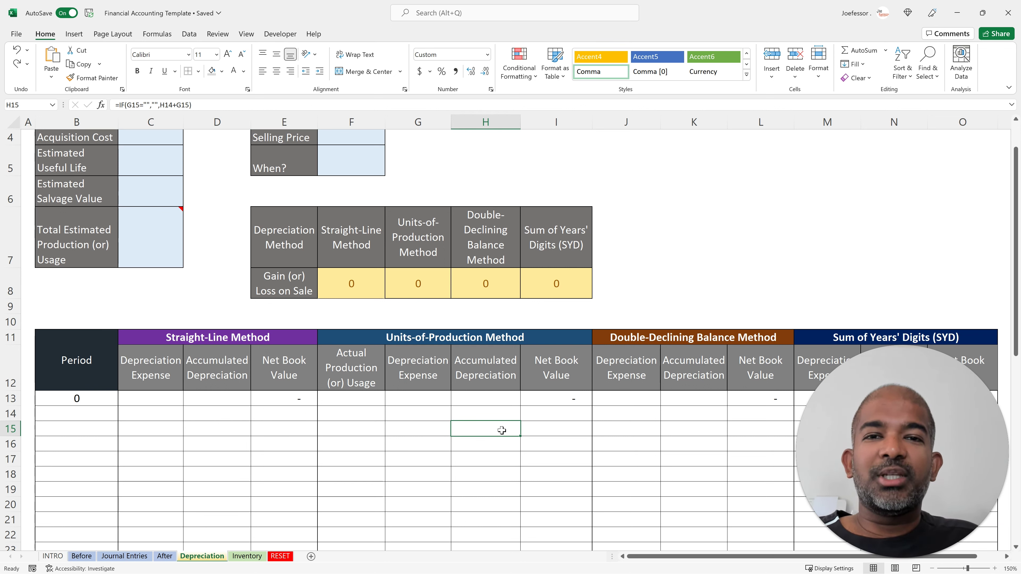
click(420, 427)
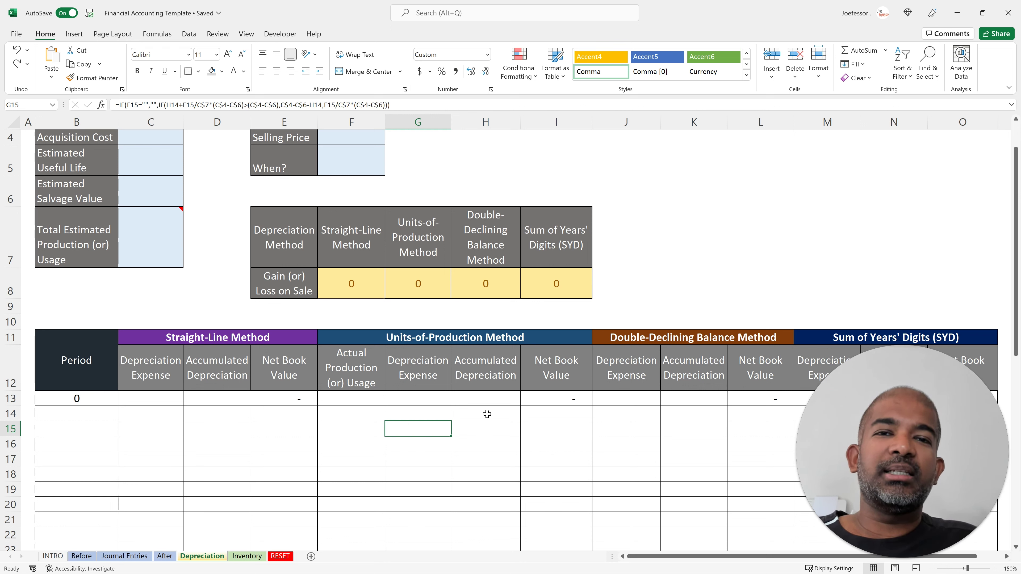
key(Right)
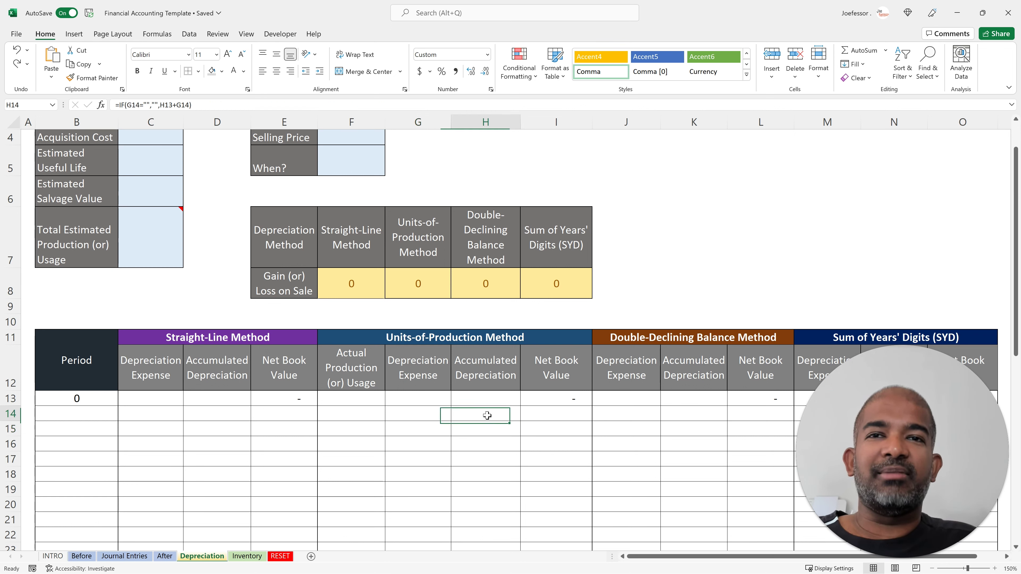
key(Right)
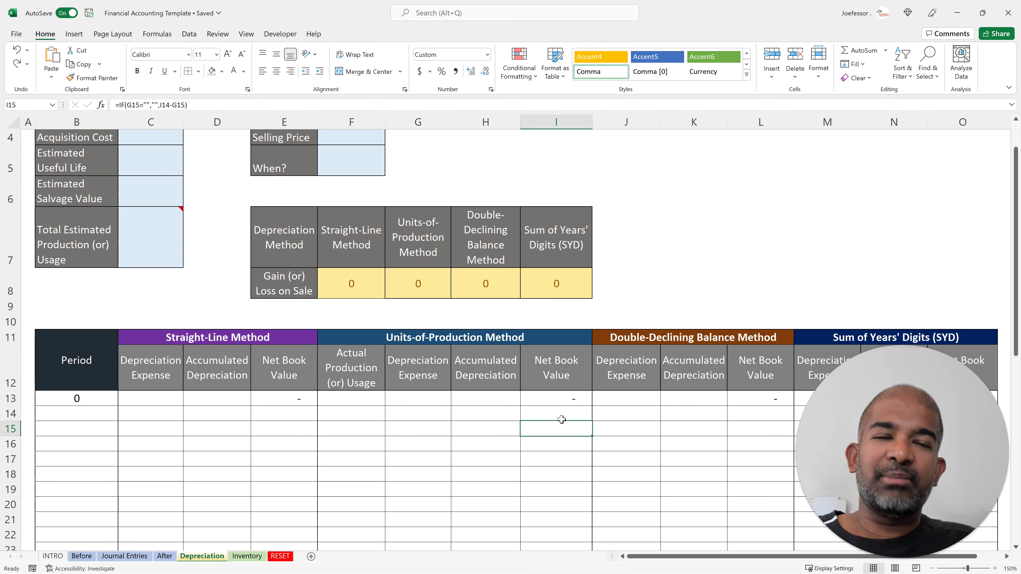
Examine how the Units-of-Production Depreciation Expense formulas in column G use actual usage and limit total depreciation
click(439, 432)
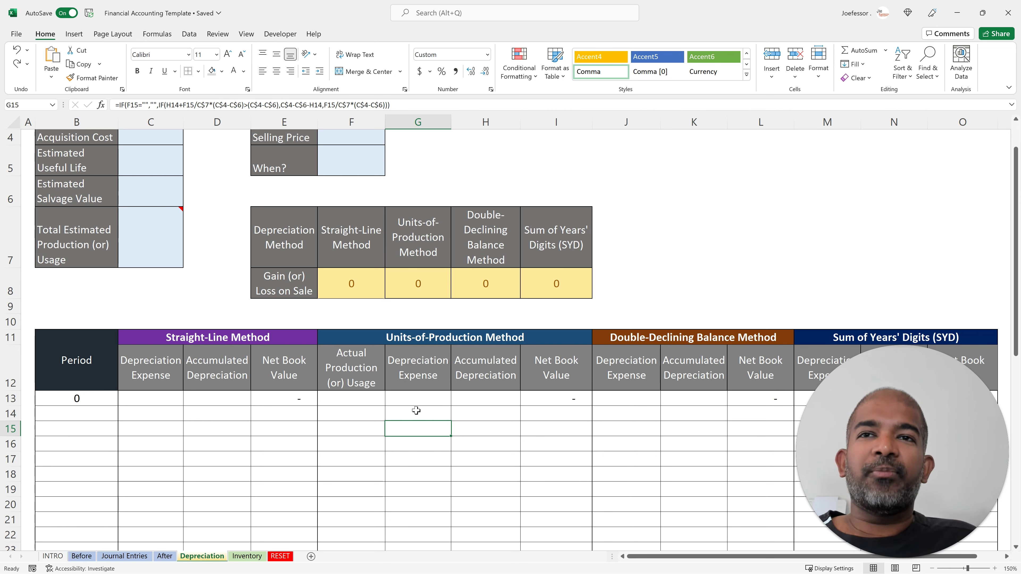
click(404, 471)
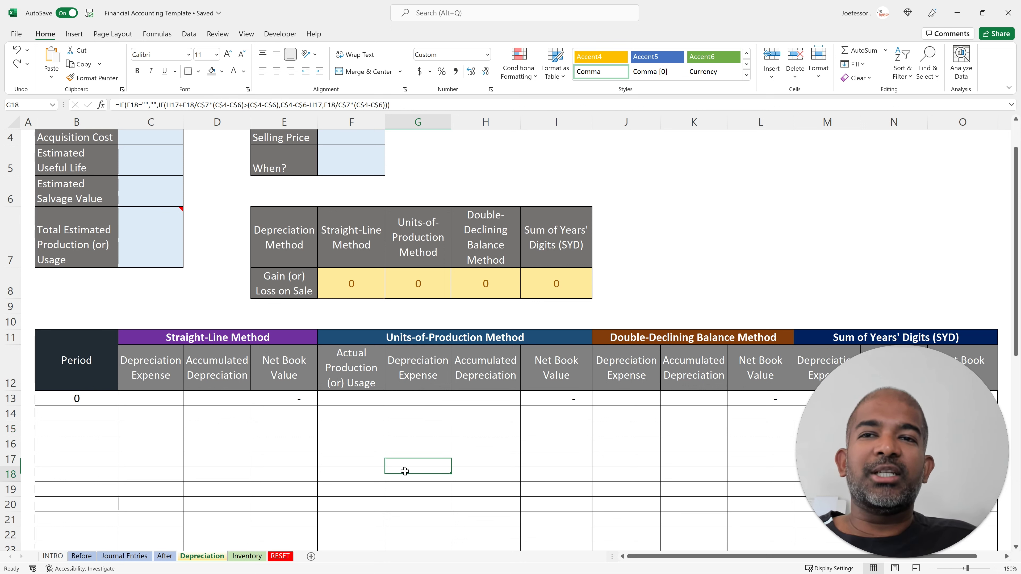
drag(353, 410, 358, 487)
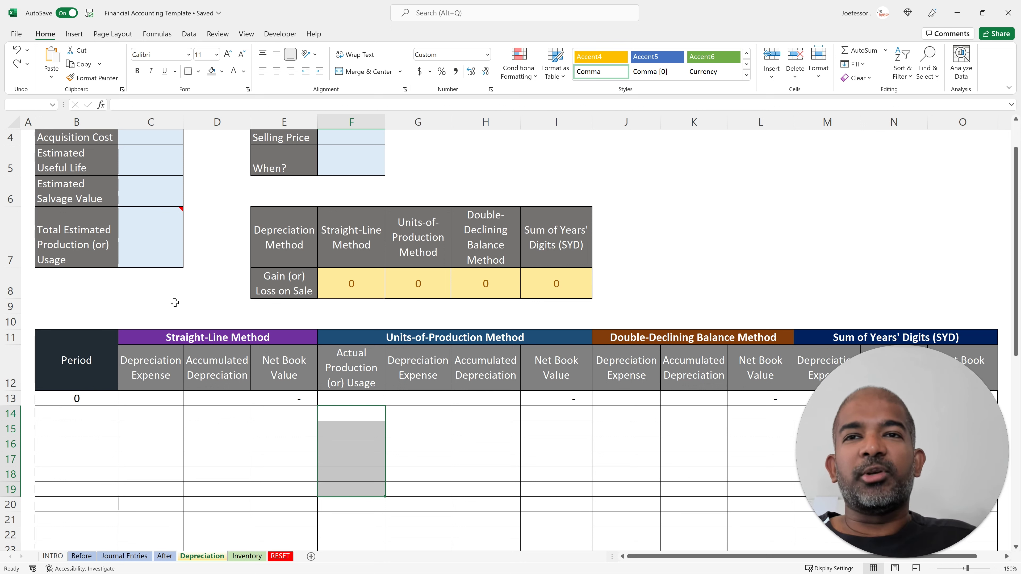
click(430, 485)
key(Up)
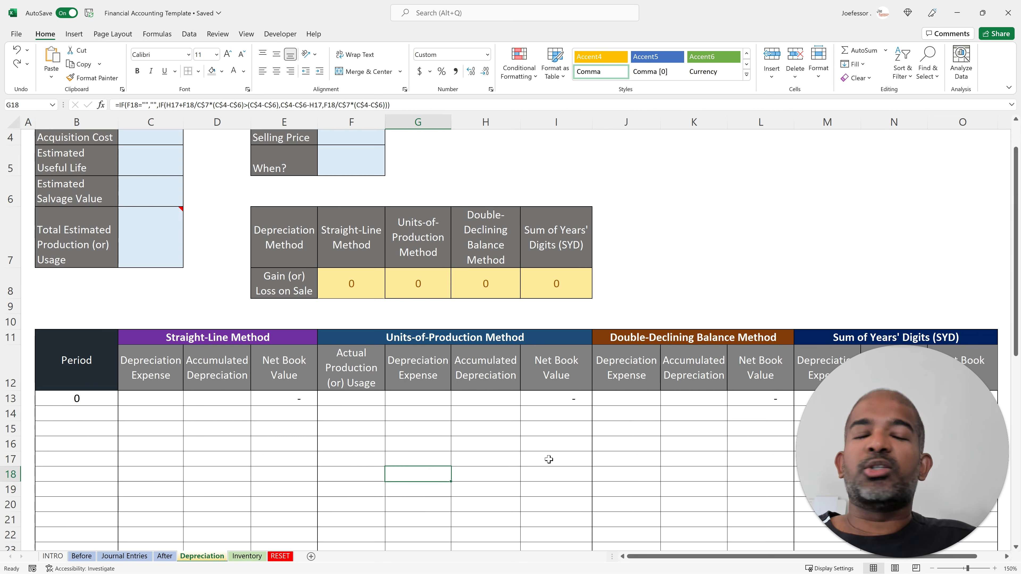
click(416, 457)
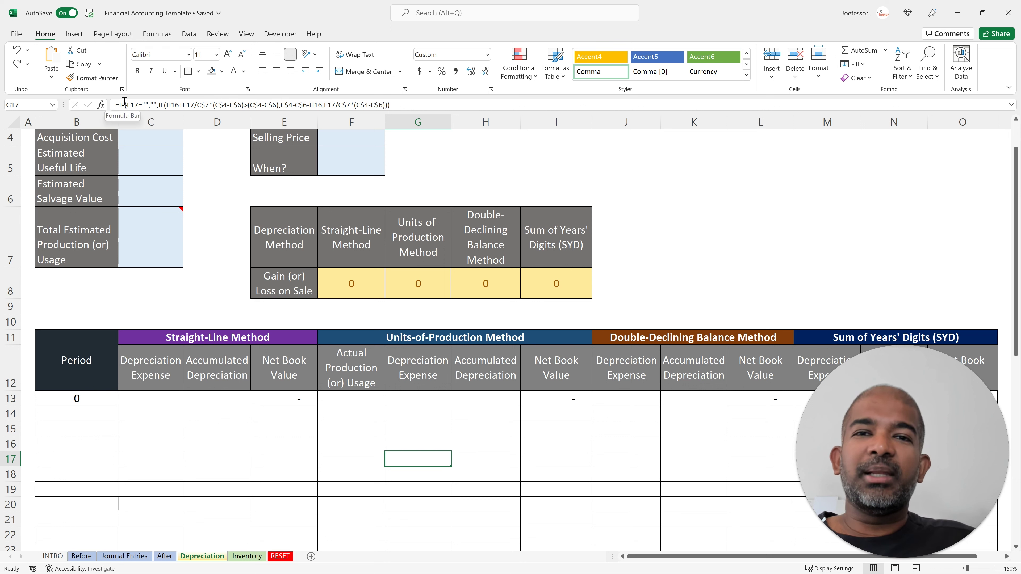
key(Down)
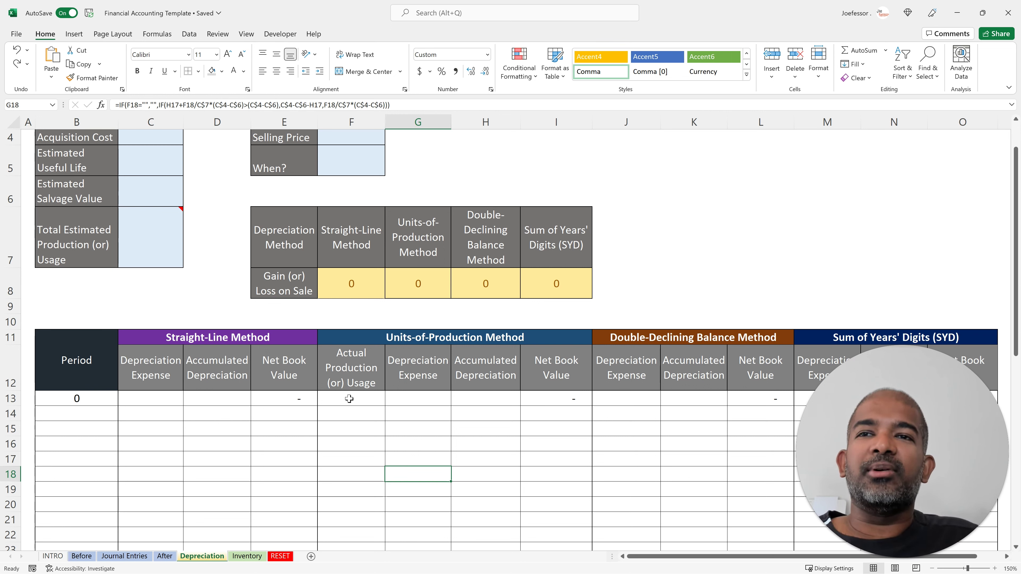
Set the Estimated Useful Life to 6 and review the Actual Production (or) Usage input cells F14 to F19
drag(345, 415, 350, 487)
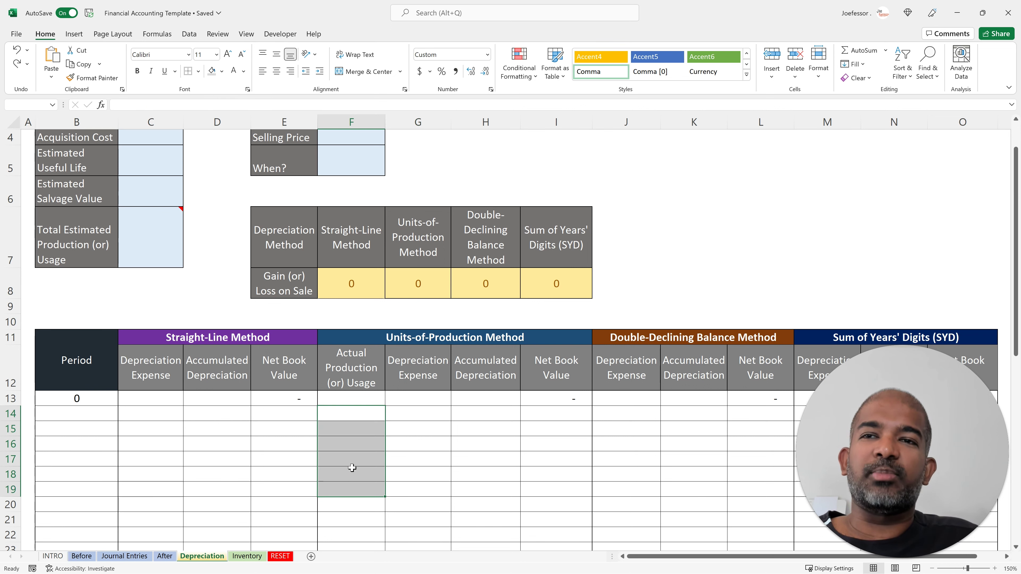
click(351, 463)
click(370, 422)
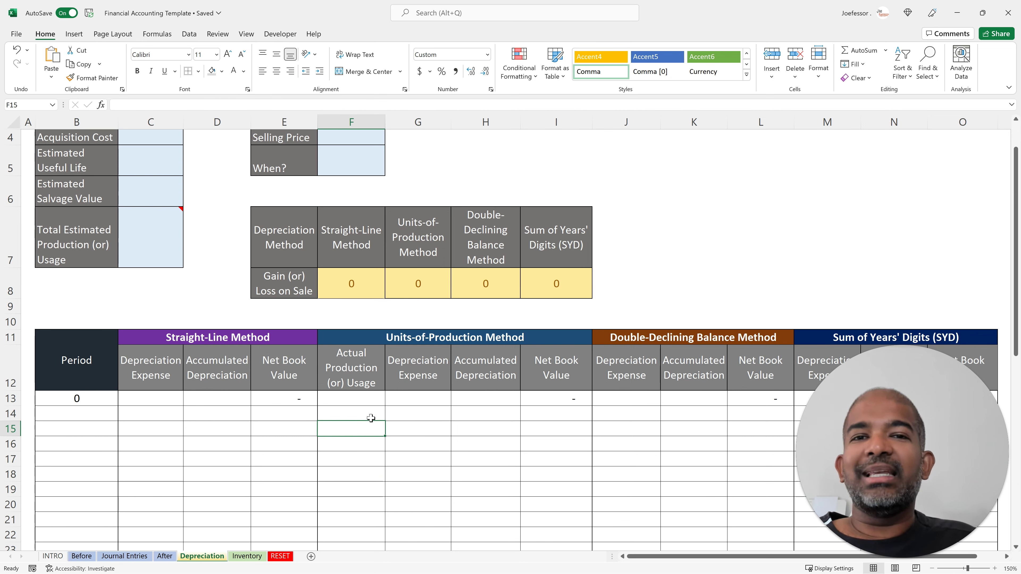
click(153, 163)
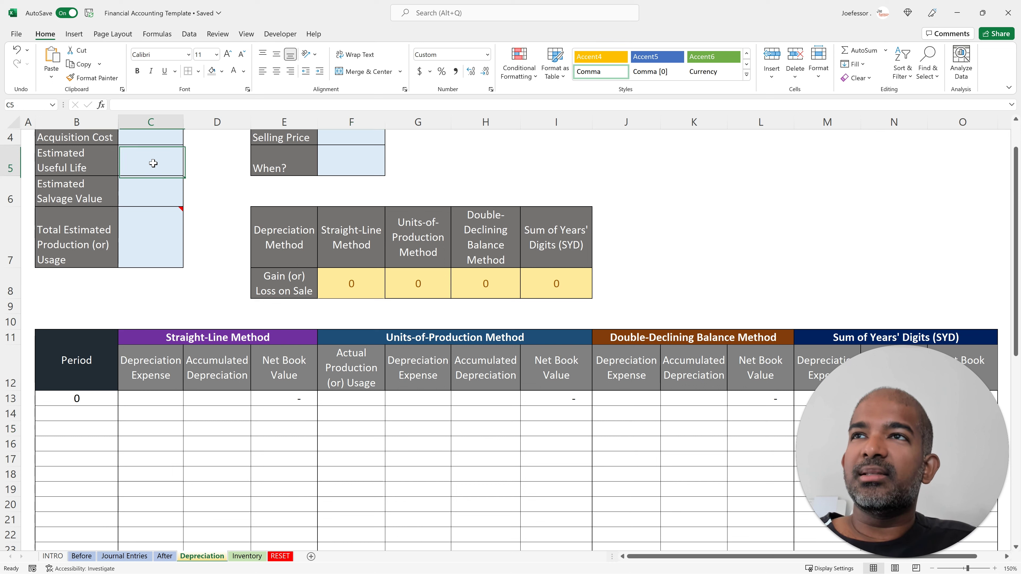
text(6)
key(Return)
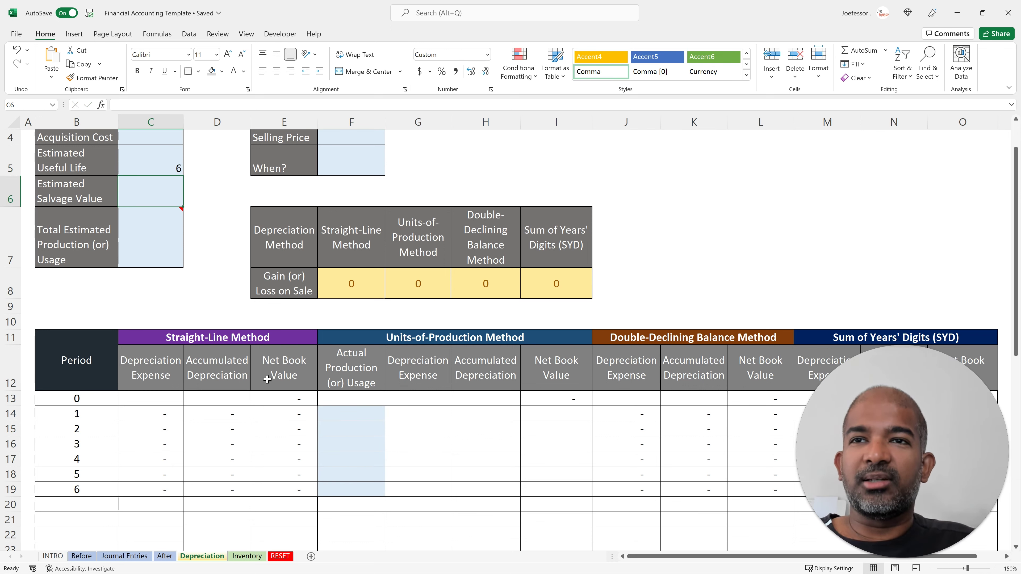
drag(357, 416, 372, 495)
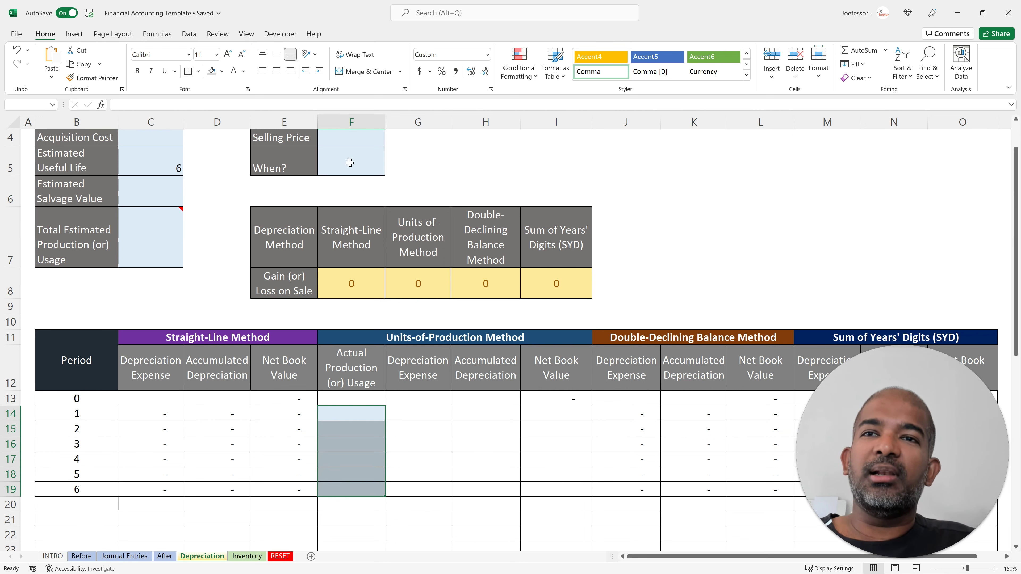
click(418, 474)
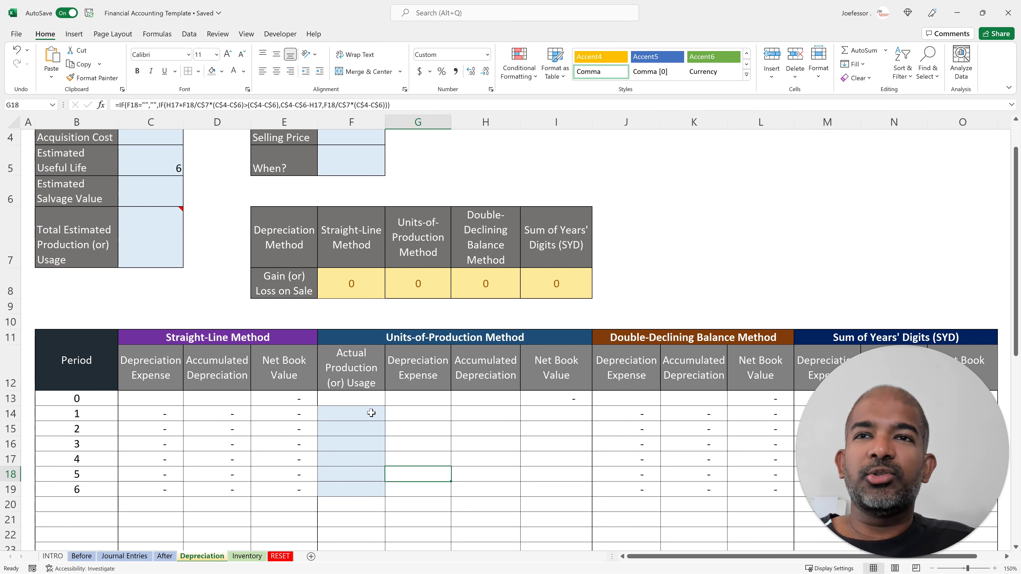
Review the Units-of-Production usage entry range F14:F19 for the six periods and the expense formulas beside it
click(356, 413)
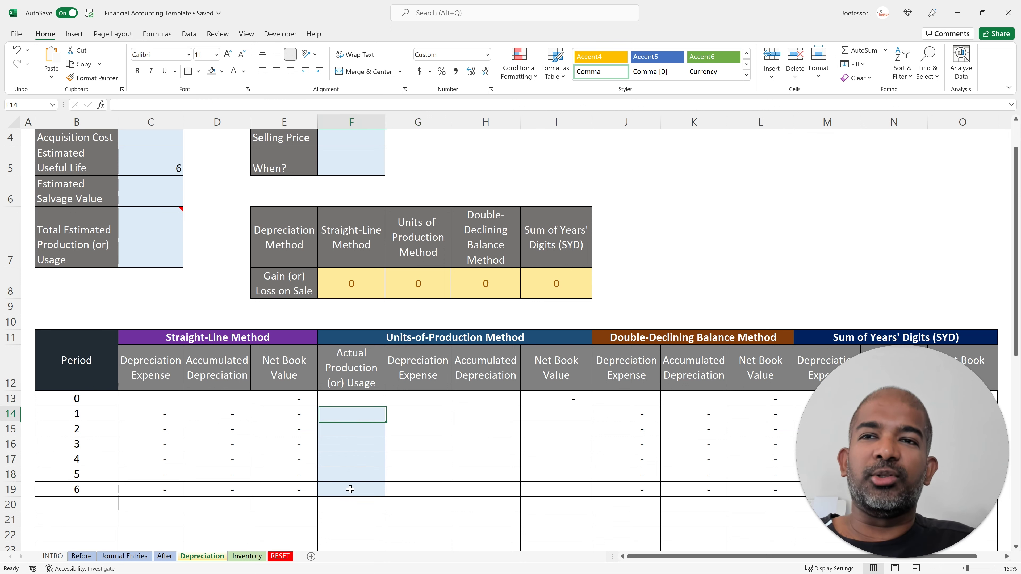
shift+click(350, 489)
click(410, 486)
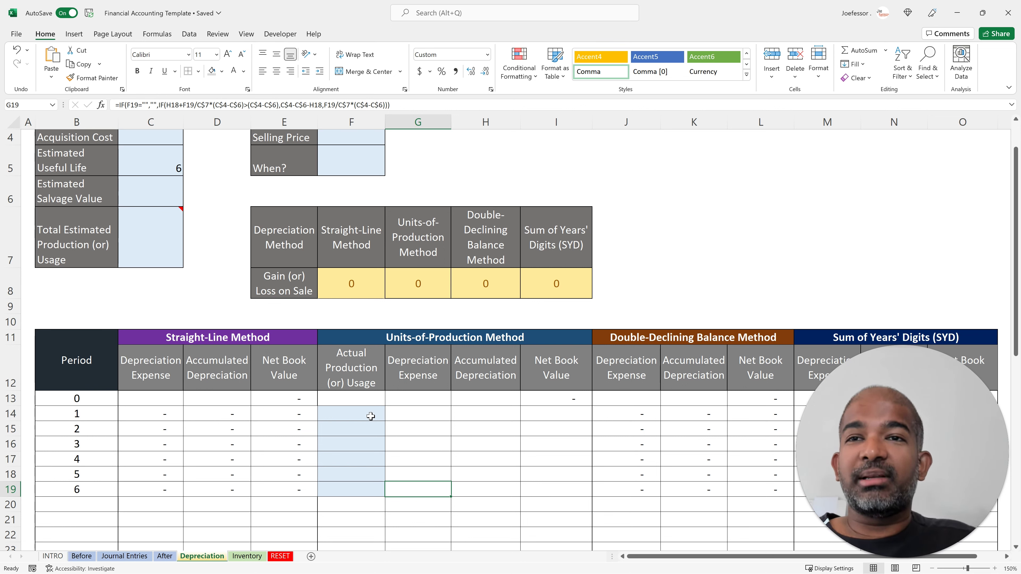
drag(370, 415, 358, 490)
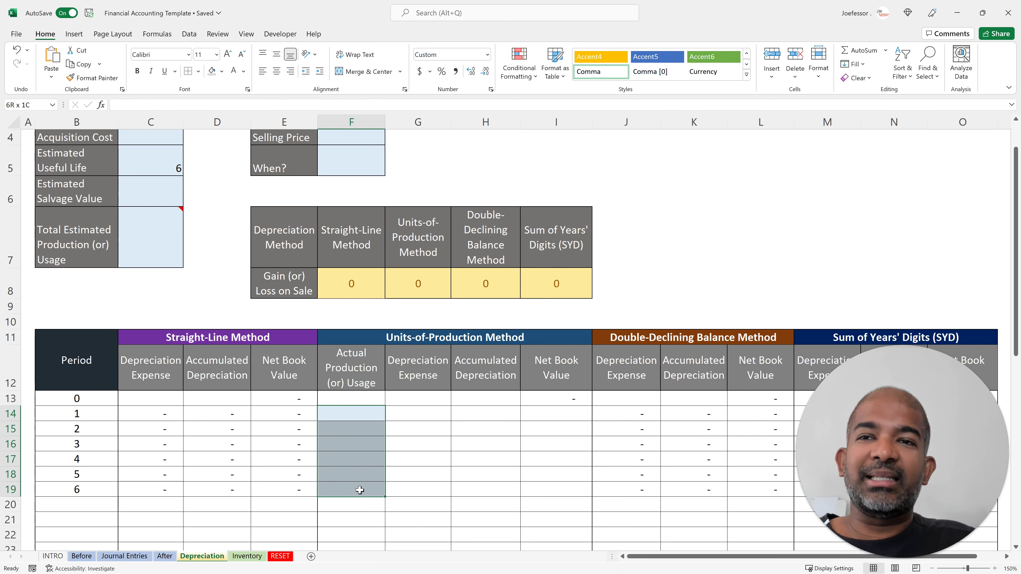
click(429, 467)
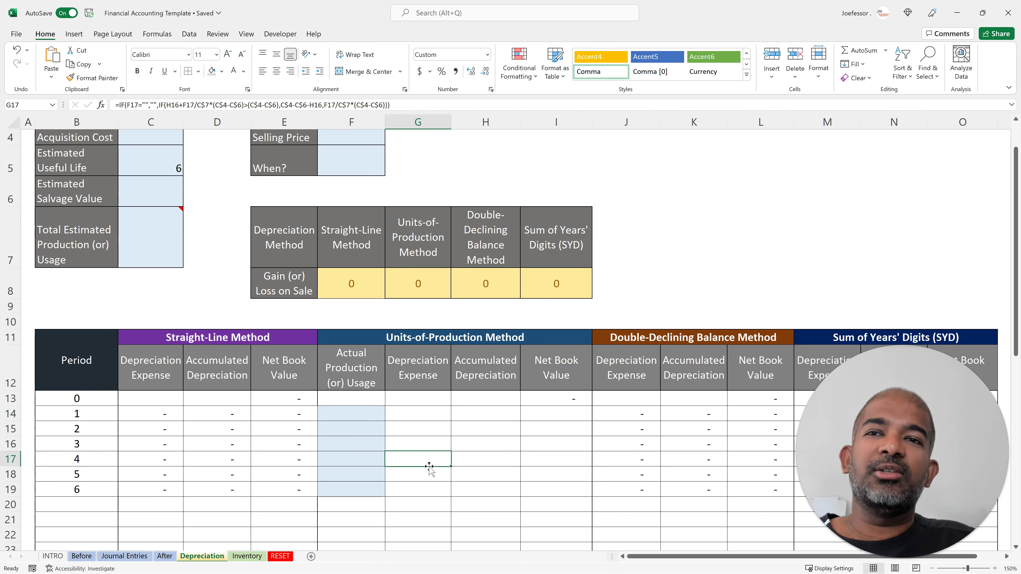
Clear the Estimated Useful Life and check the Actual Production (or) Usage cell for the first period
click(137, 159)
key(Delete)
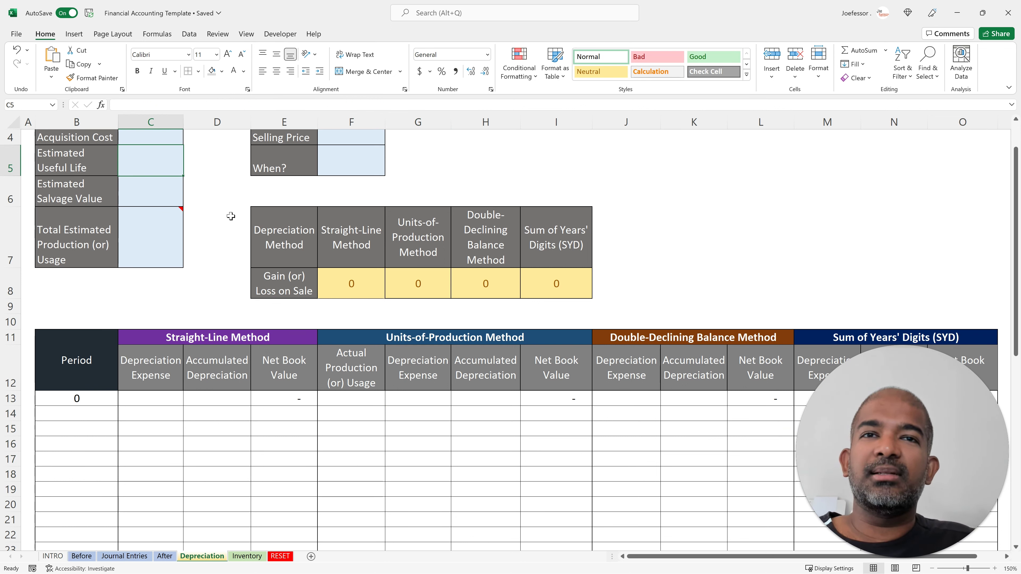
click(365, 410)
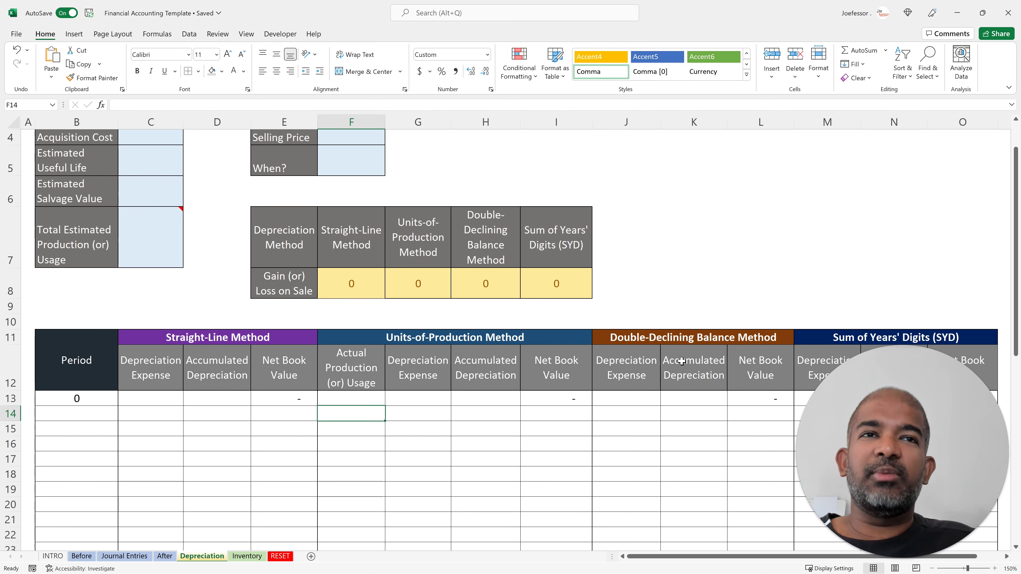
Examine the Double-Declining expense formula in J15, the Sale inputs Selling Price and When?, and the Net Book Value columns
click(623, 424)
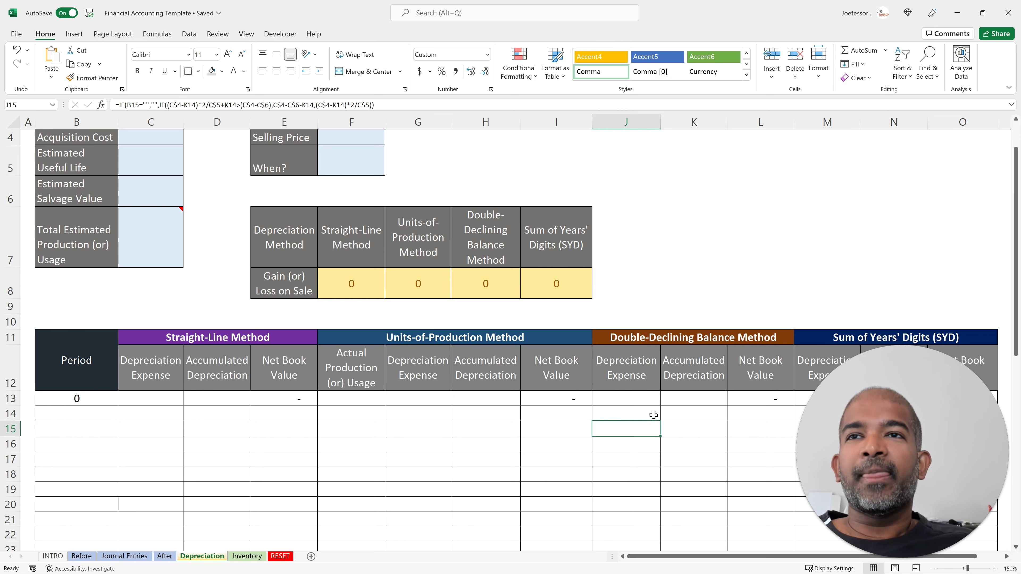
scroll(487, 440, up, 1)
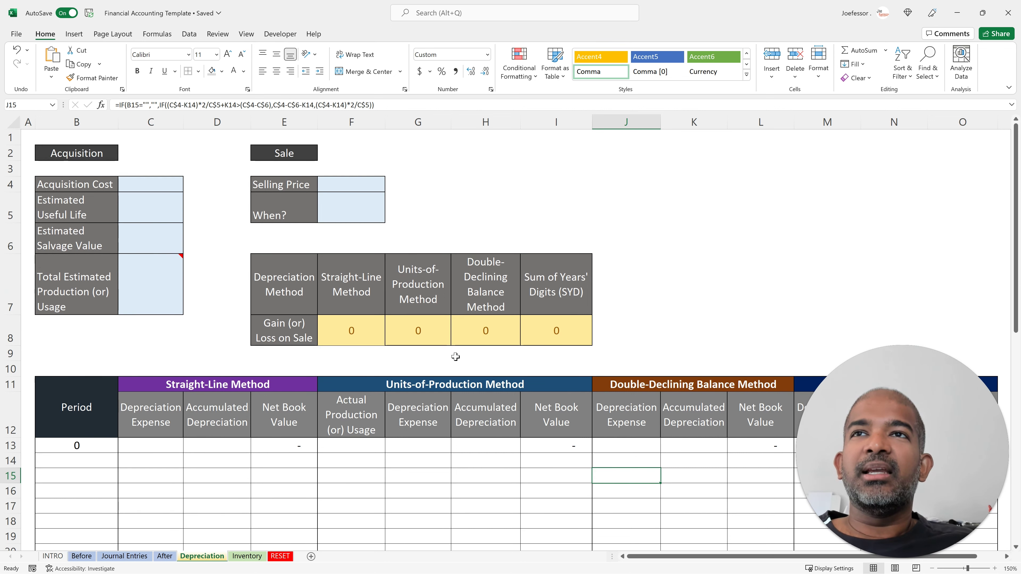
click(348, 181)
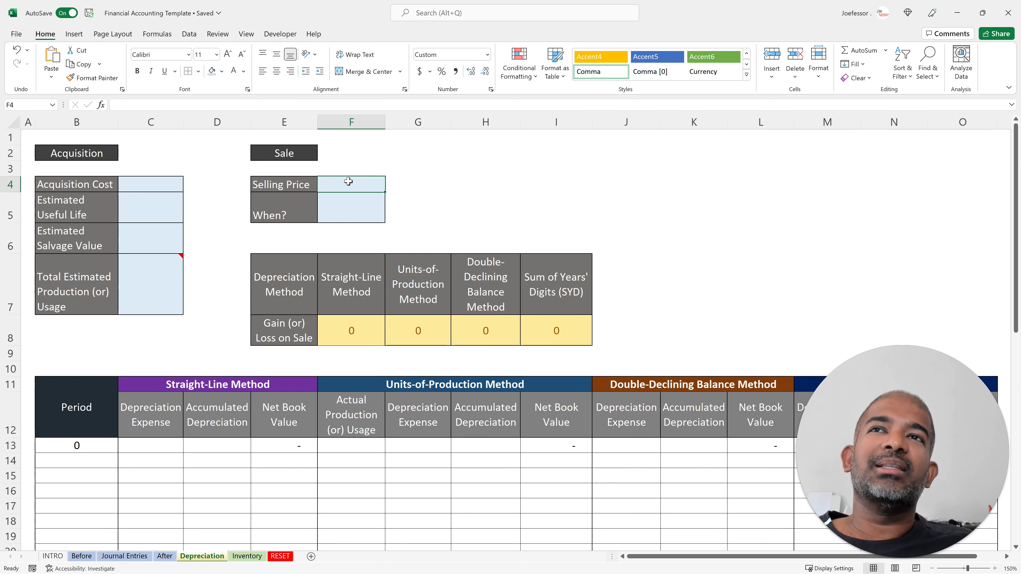
click(344, 207)
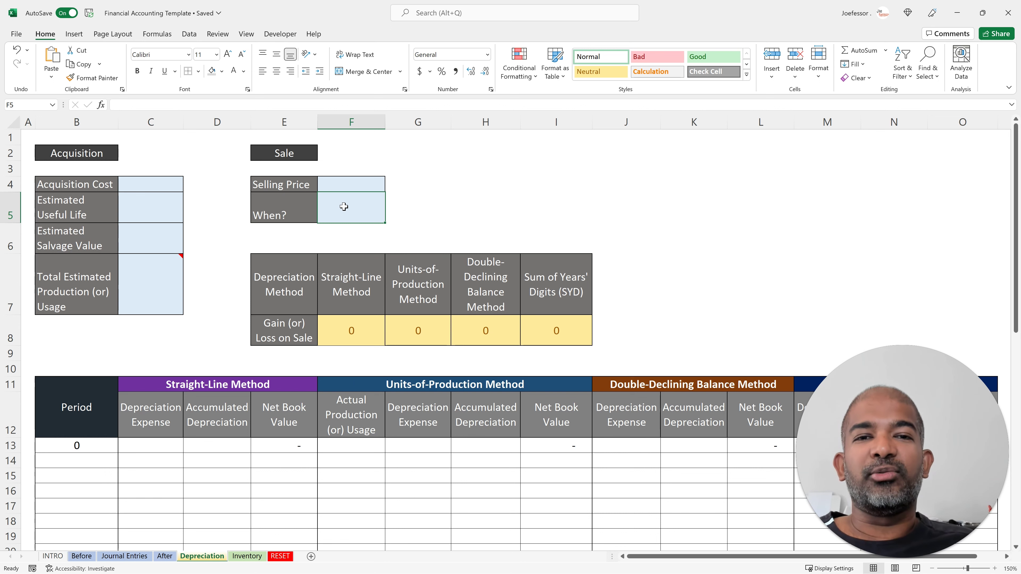
scroll(269, 460, down, 1)
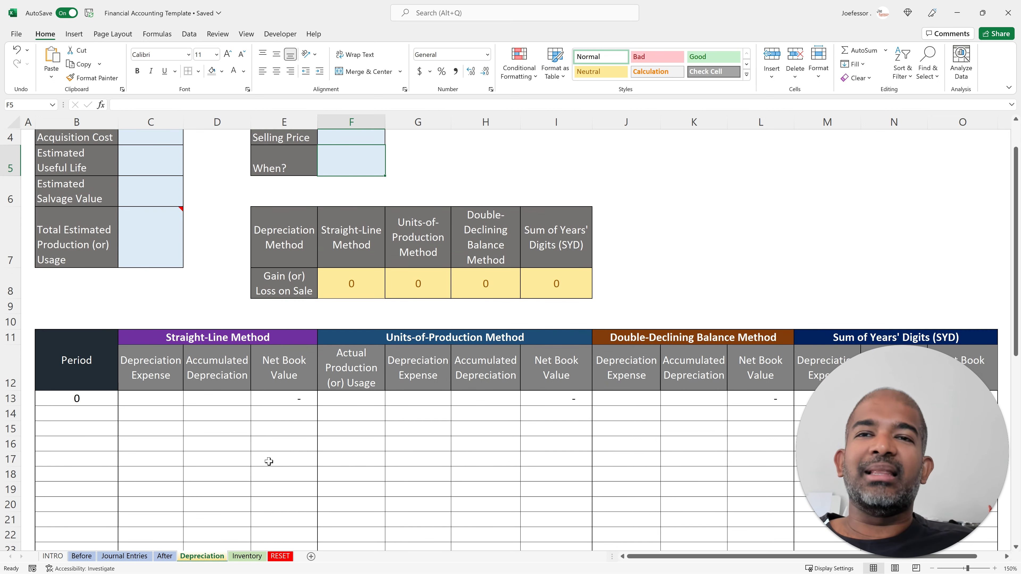
click(282, 446)
click(539, 455)
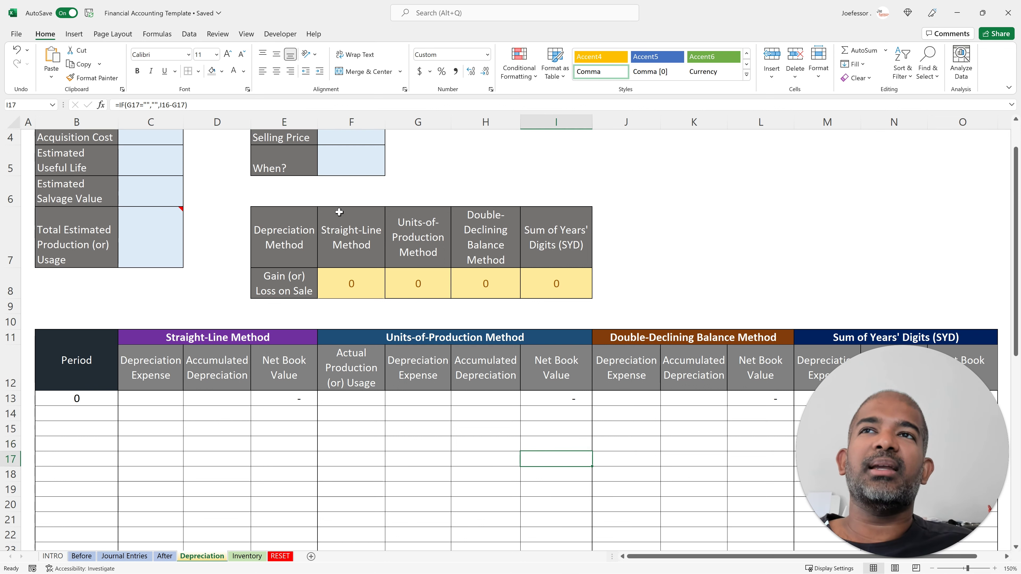
Examine the Selling Price input and the Gain (or) Loss on Sale formulas in F8:I8 for all four depreciation methods
scroll(350, 193, up, 1)
click(353, 185)
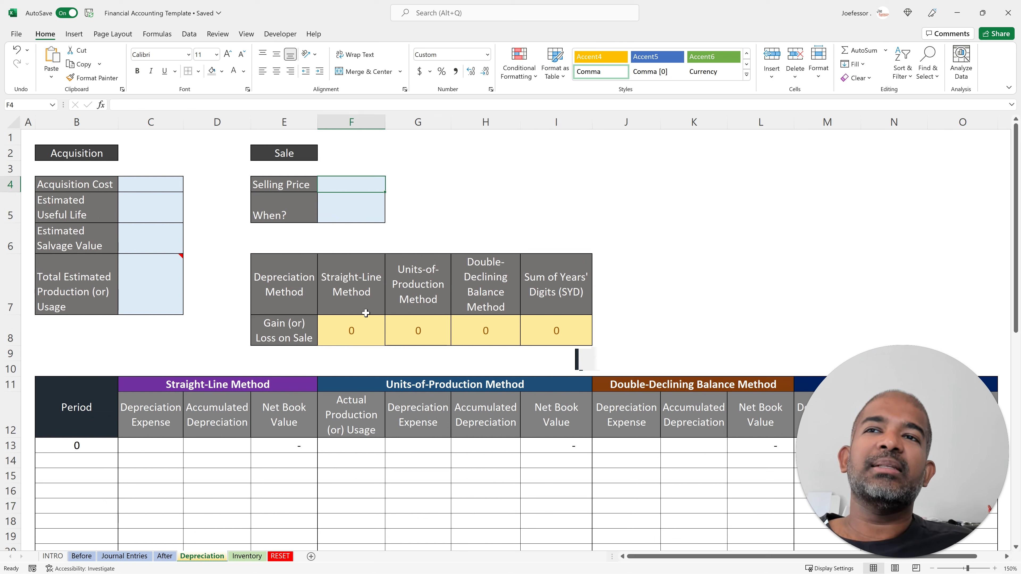
drag(353, 327, 547, 331)
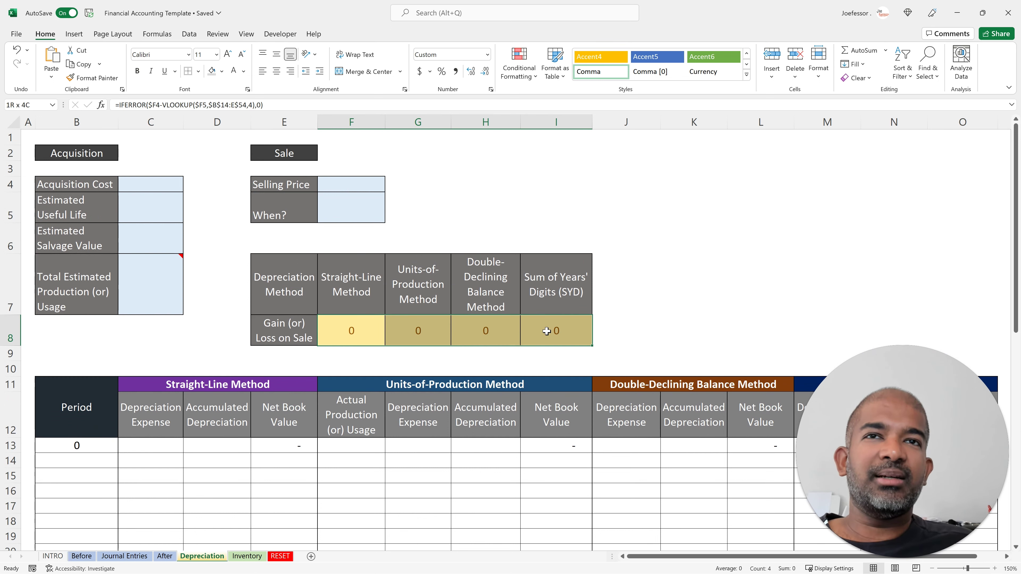
click(660, 307)
drag(346, 331, 571, 330)
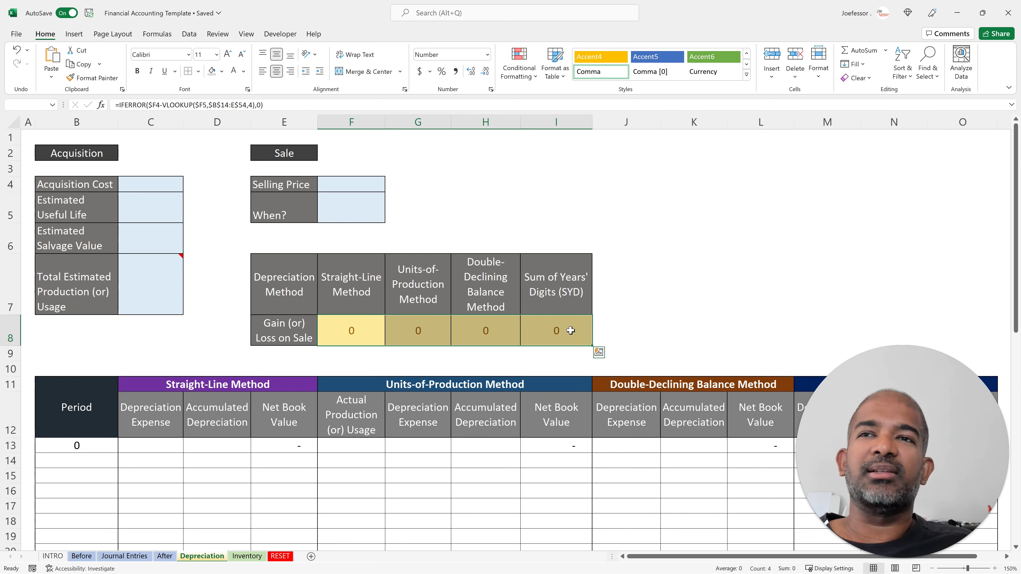
click(374, 358)
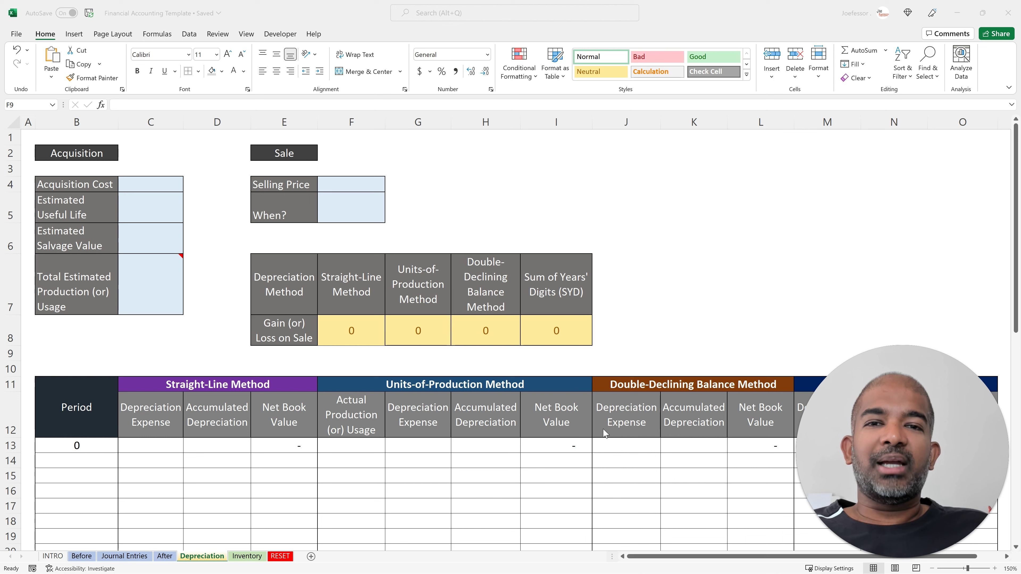
Open the Inventory sheet and examine how the FIFO # Units Sold formula in I4 uses Beginning Inventory and Units Sold
click(246, 556)
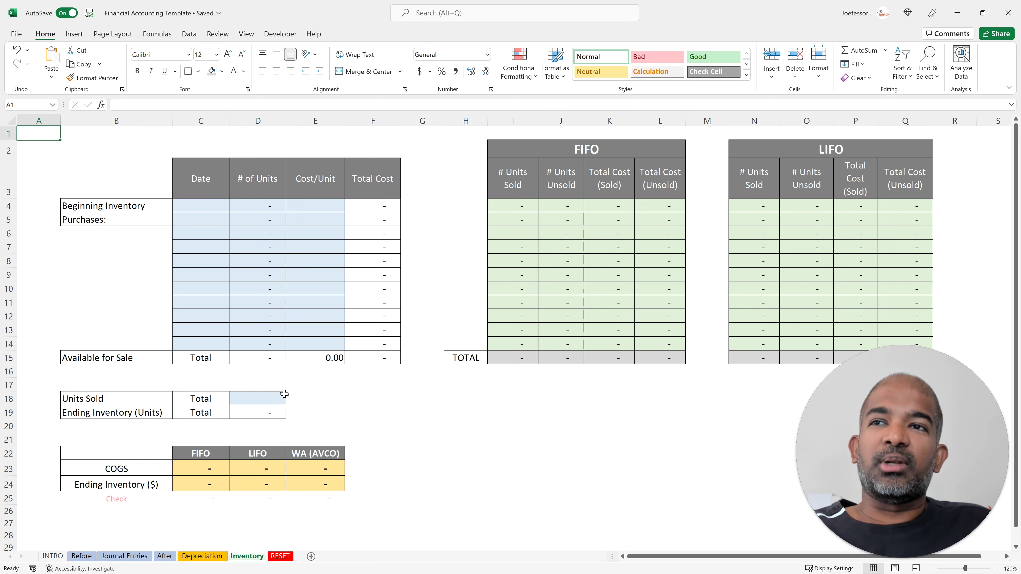
click(271, 398)
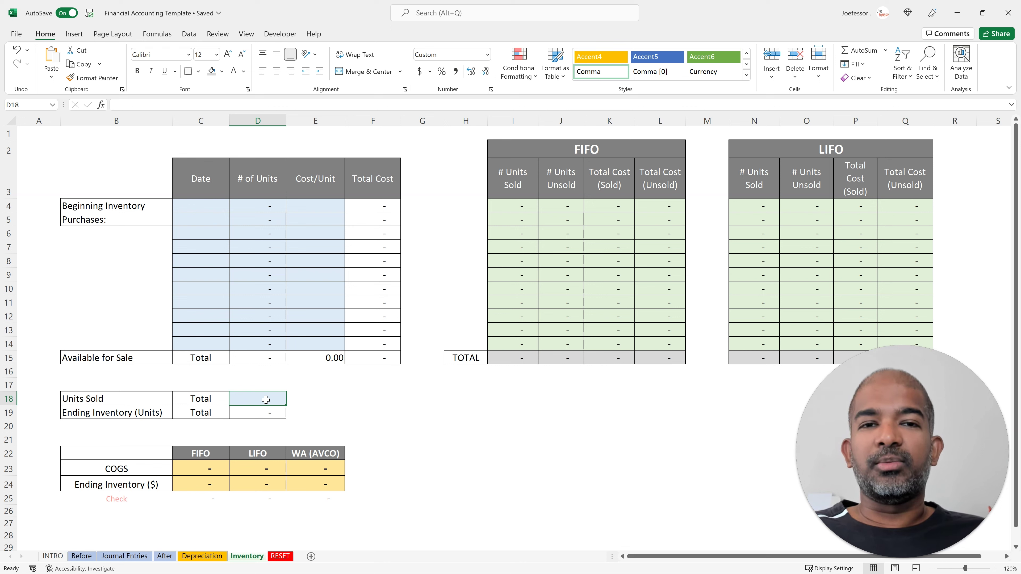
click(515, 206)
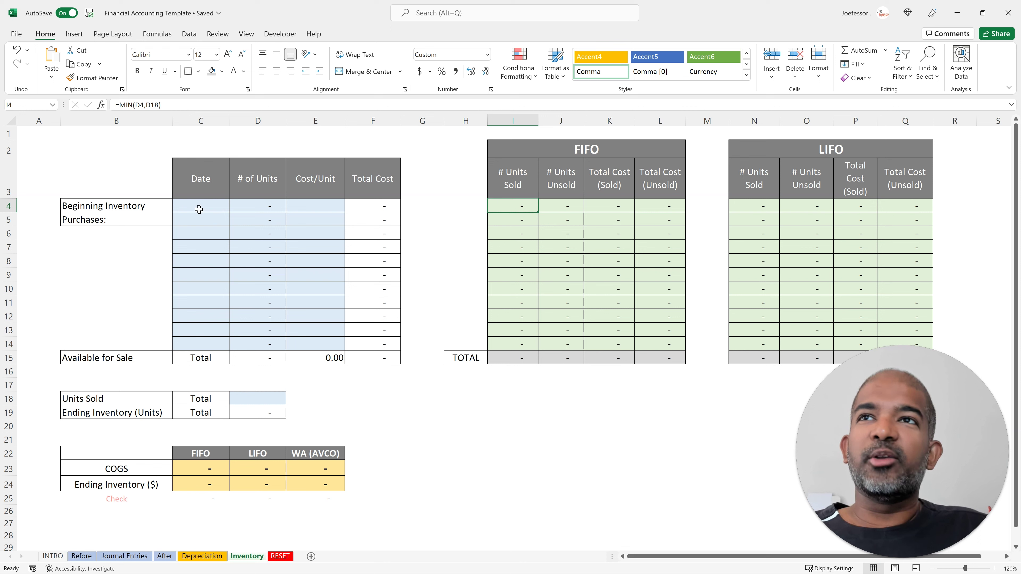
click(265, 206)
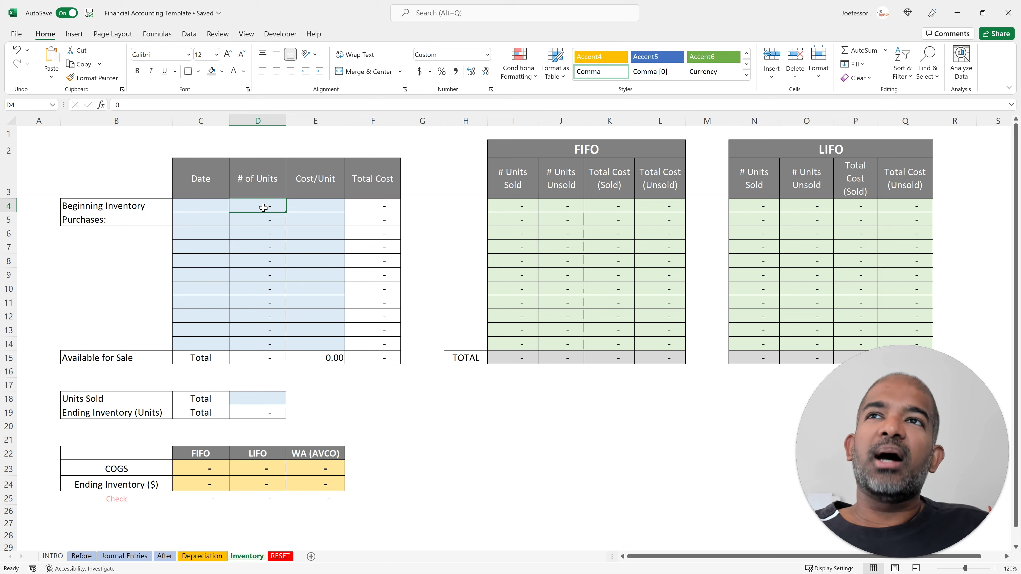
click(509, 206)
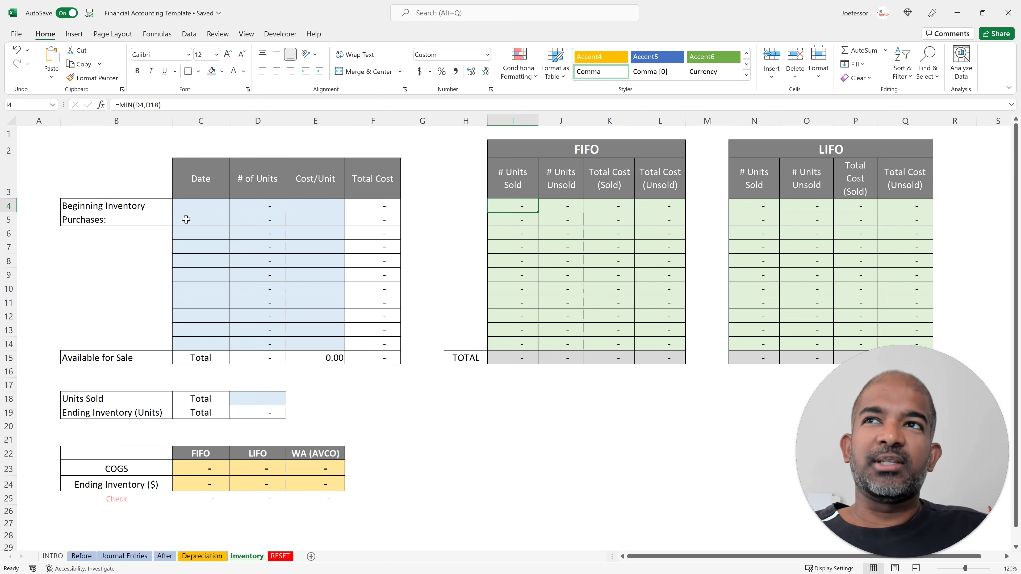
Compare the first purchase inputs and Beginning Inventory inputs with the total Units Sold in D18
drag(189, 219, 319, 222)
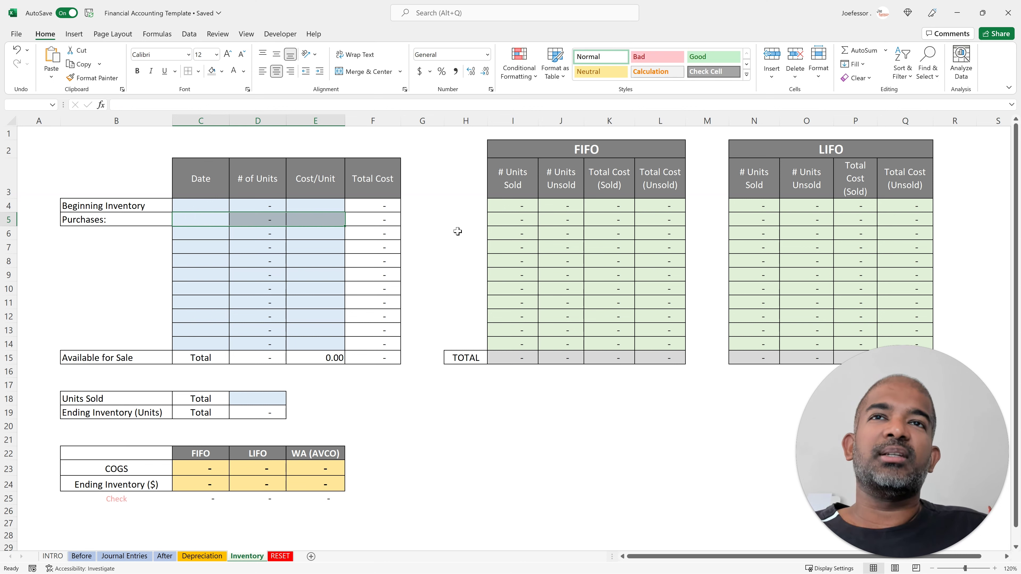
click(258, 398)
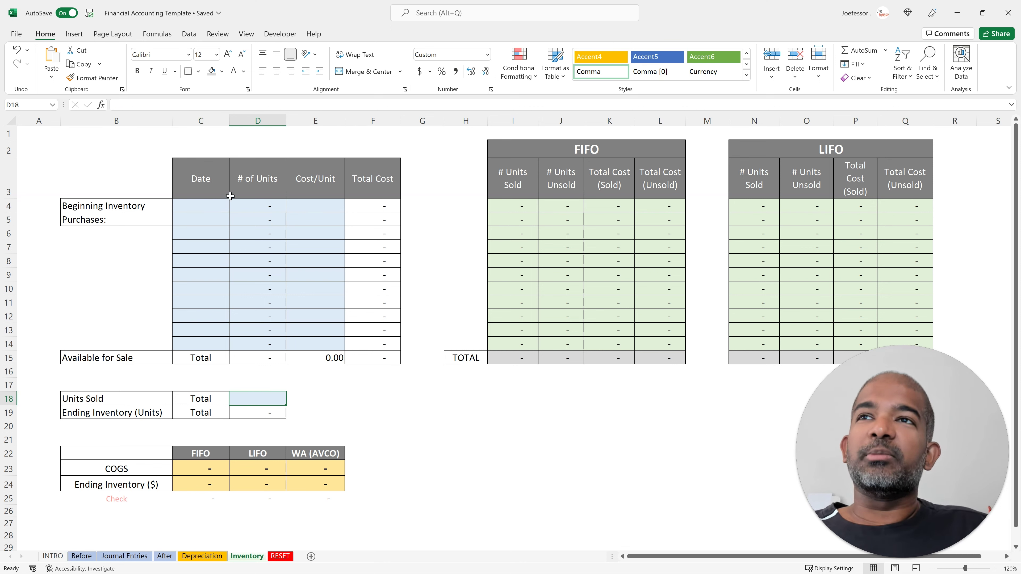
drag(246, 205, 317, 205)
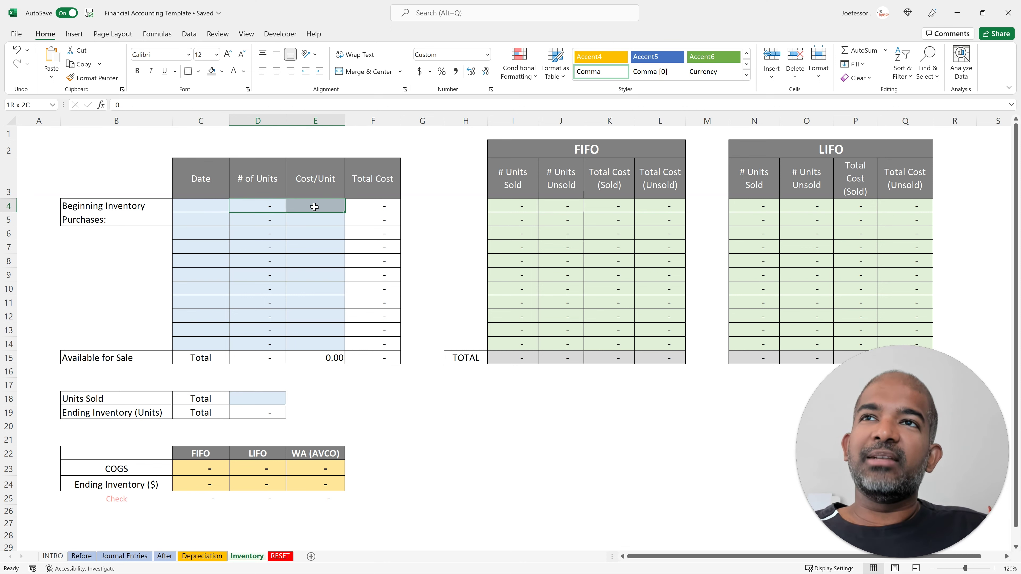
click(261, 397)
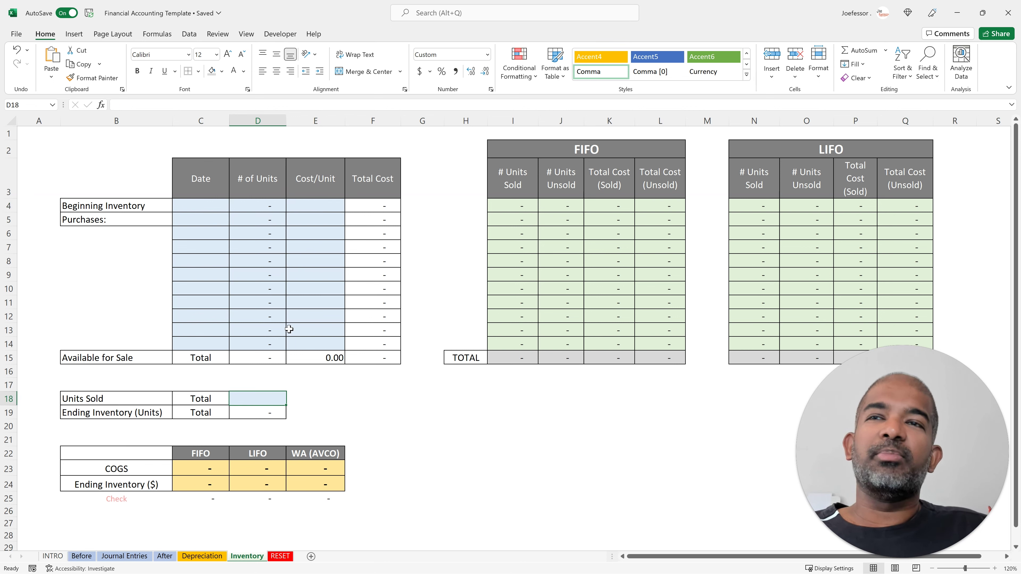
Examine the FIFO # Units Sold formula in I5 against the first purchase row, and review the second purchase row's inputs
click(262, 219)
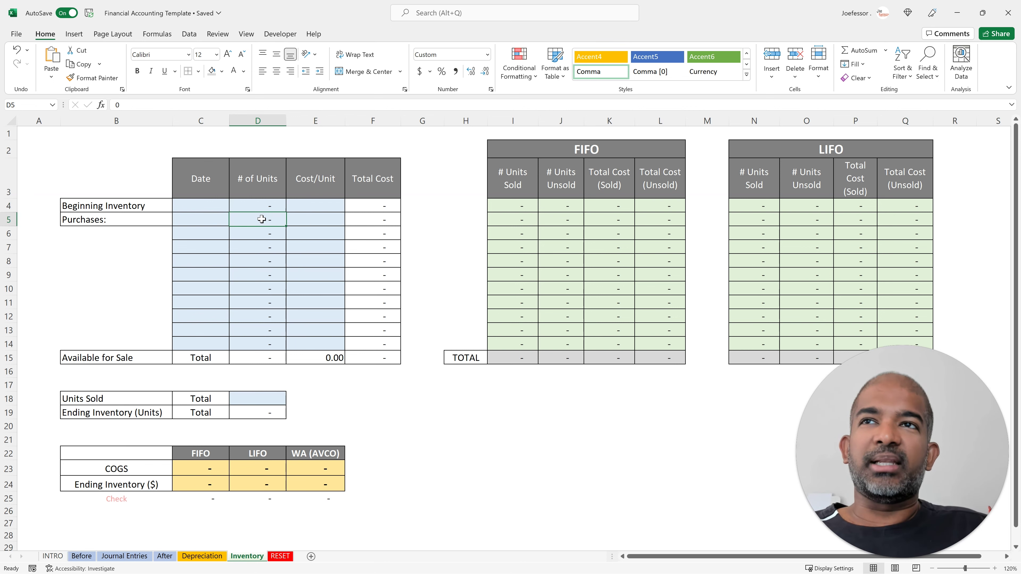
click(507, 221)
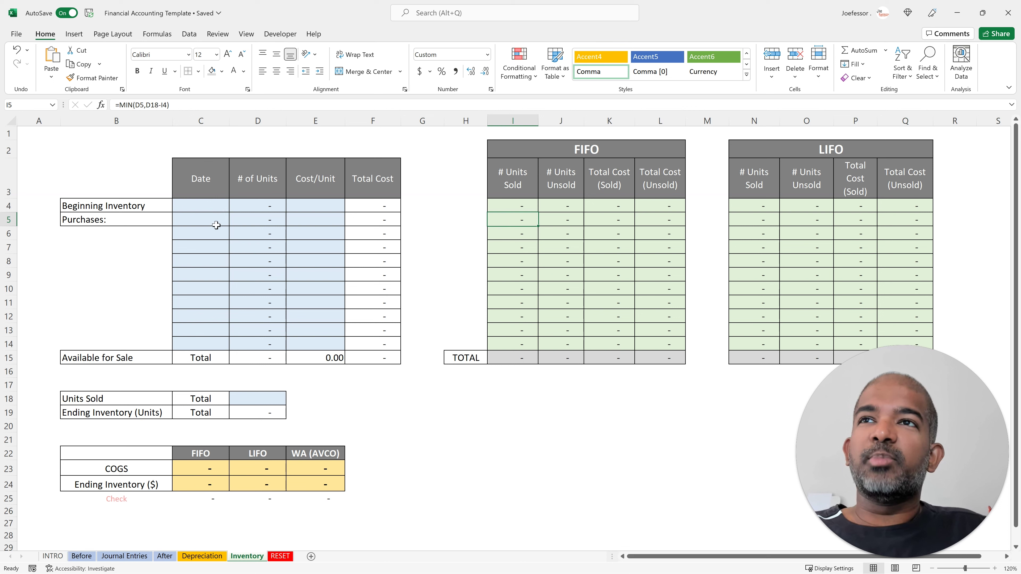
drag(215, 221, 318, 222)
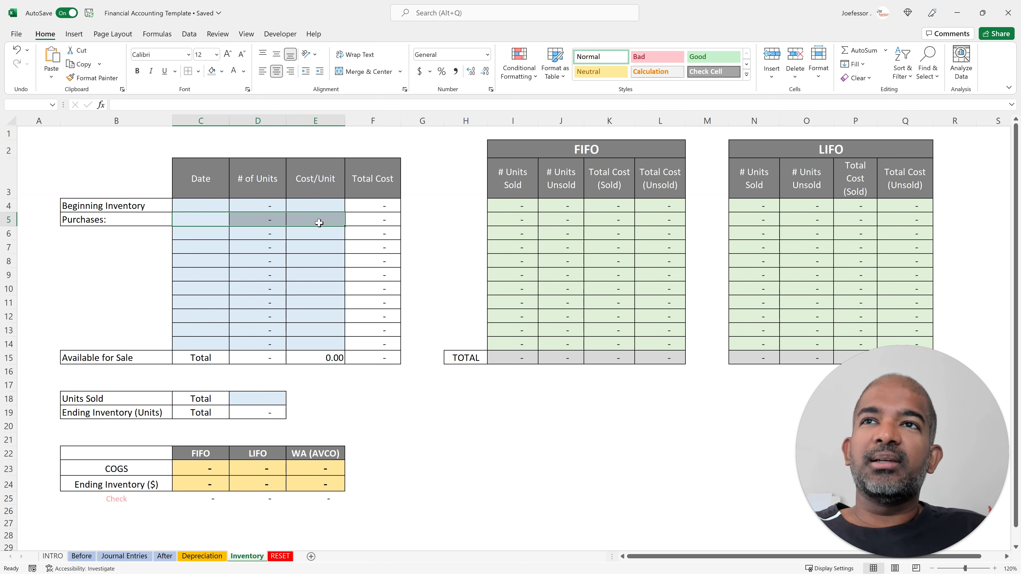
click(506, 218)
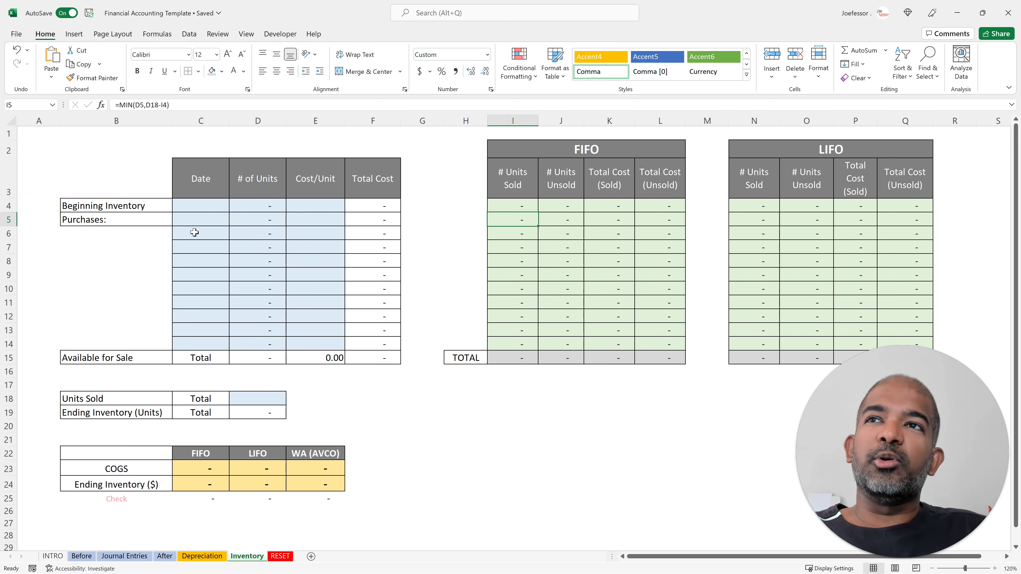
drag(194, 233, 339, 233)
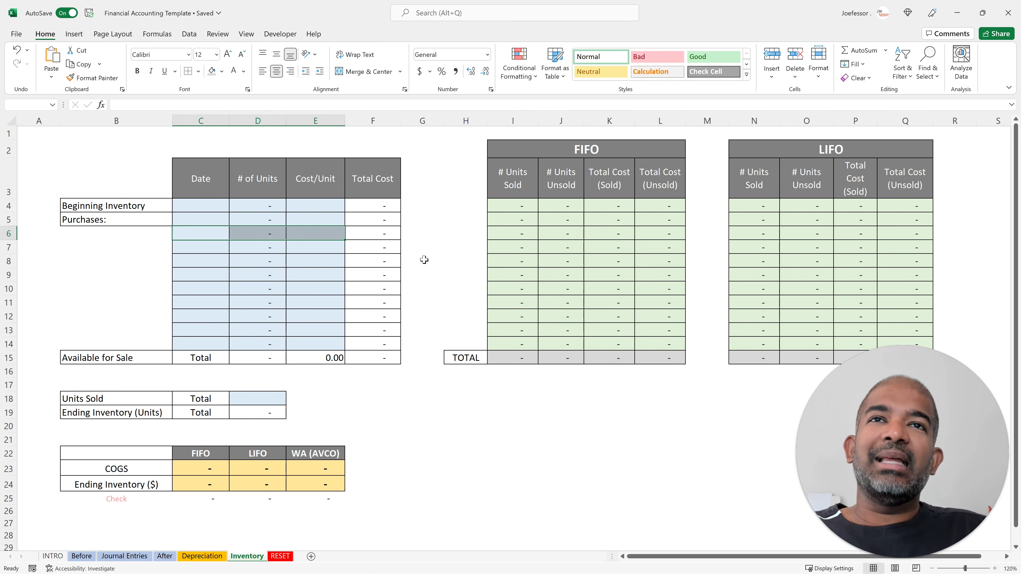
Compare the FIFO # Units Sold formulas in I4 to I7 and inspect the # Units Unsold formulas in J4:J14
click(521, 237)
click(524, 221)
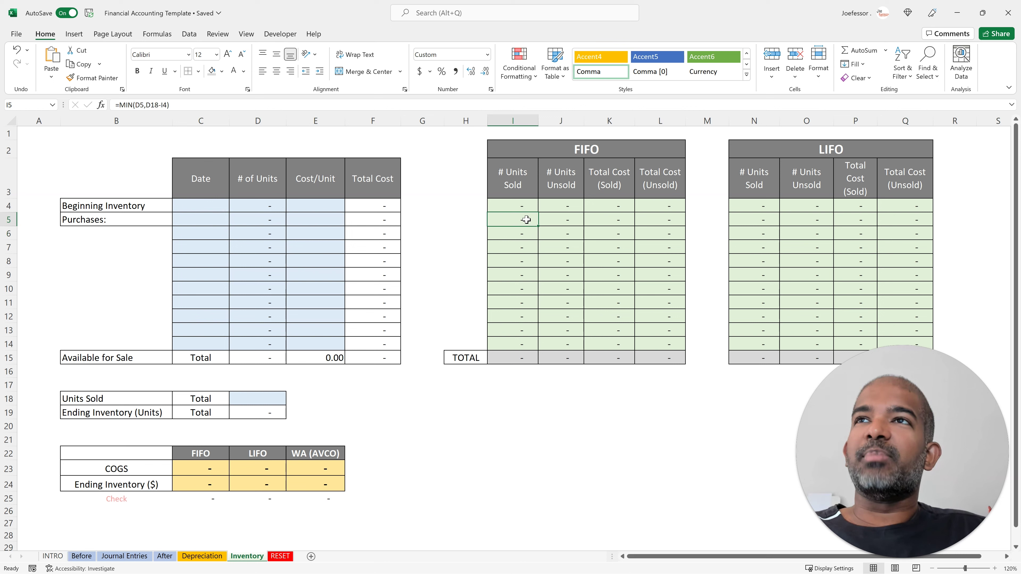
click(523, 204)
click(519, 222)
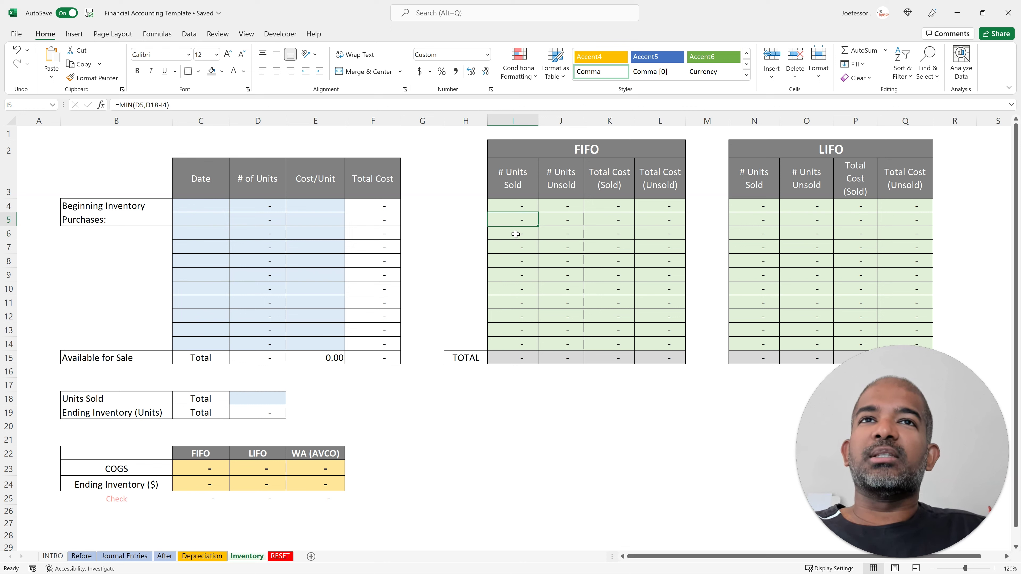
click(516, 234)
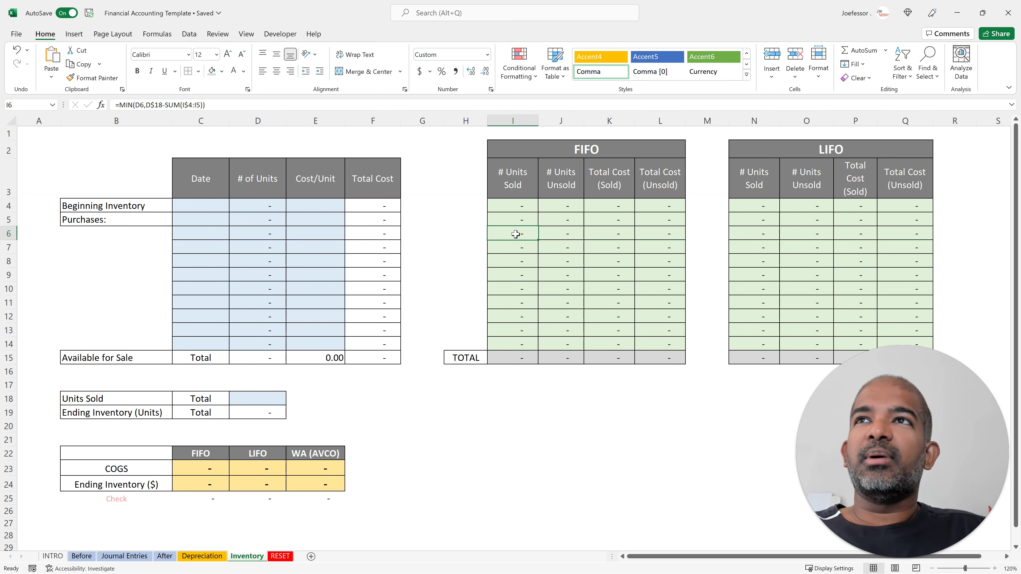
click(519, 248)
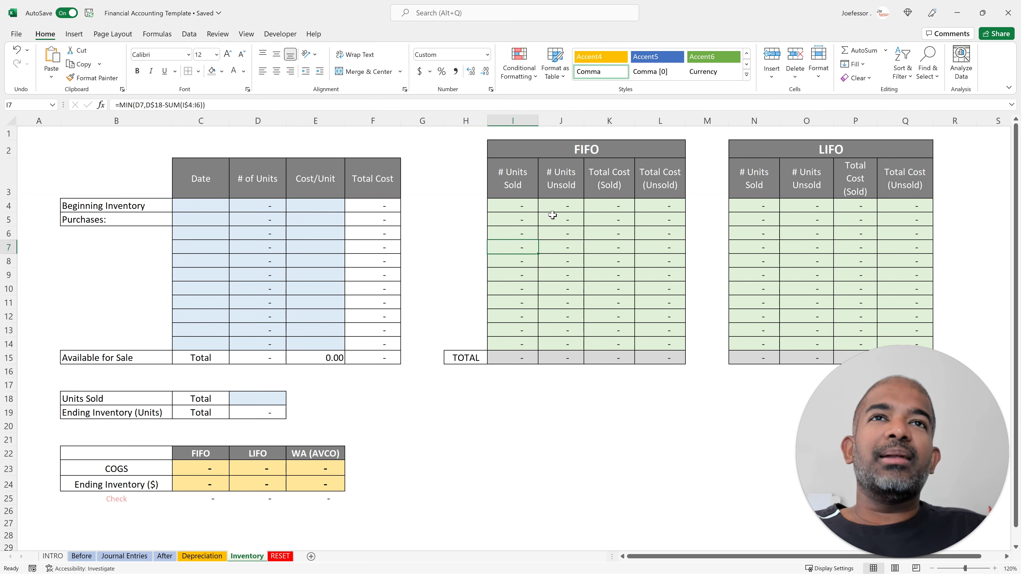
click(563, 207)
drag(561, 255, 554, 343)
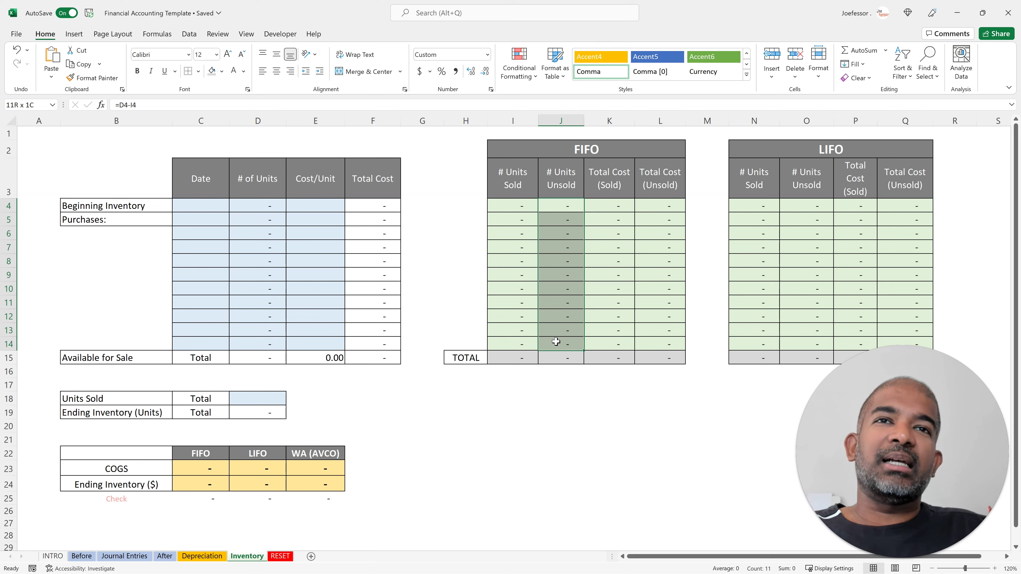
Compare the FIFO # Units Sold column with the # of Units inputs, and review the FIFO Total Cost (Sold) column
drag(509, 204, 513, 301)
drag(257, 206, 257, 316)
drag(509, 206, 513, 302)
key(ctrl+v)
click(608, 190)
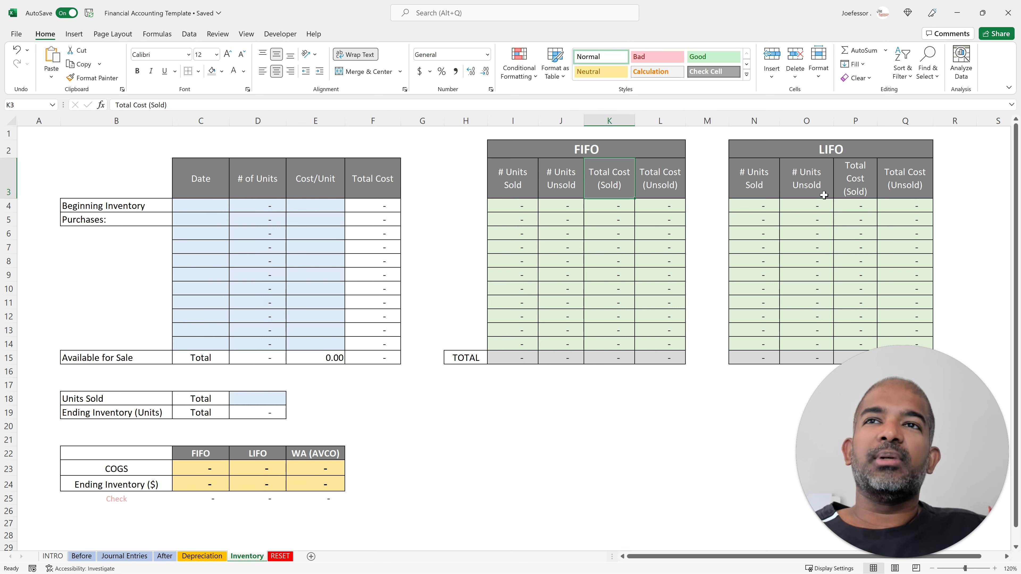
Examine the LIFO # Units Sold formulas from N14 upward against the last purchase rows and the total Units Sold in D18
click(749, 346)
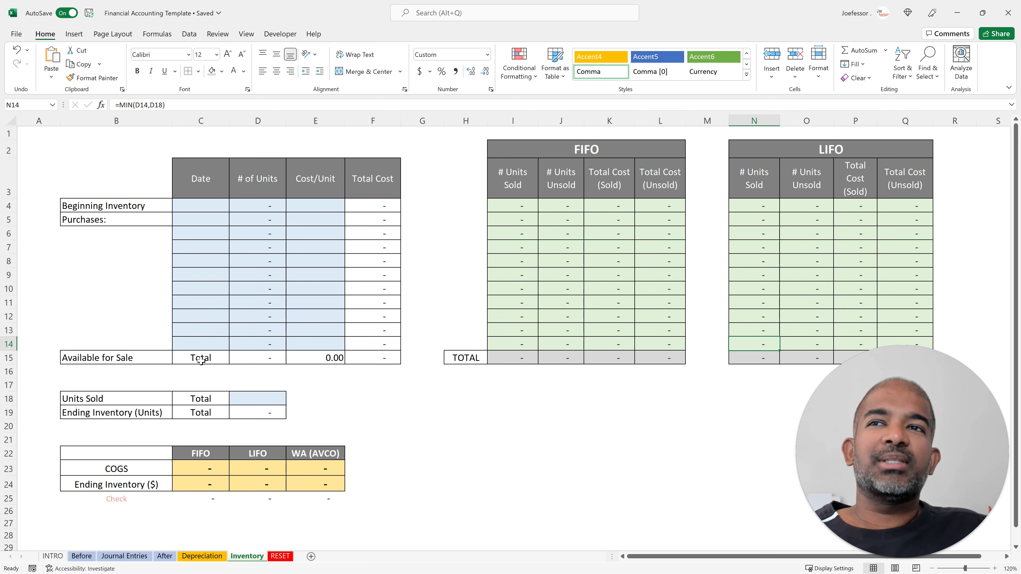
drag(209, 345, 282, 343)
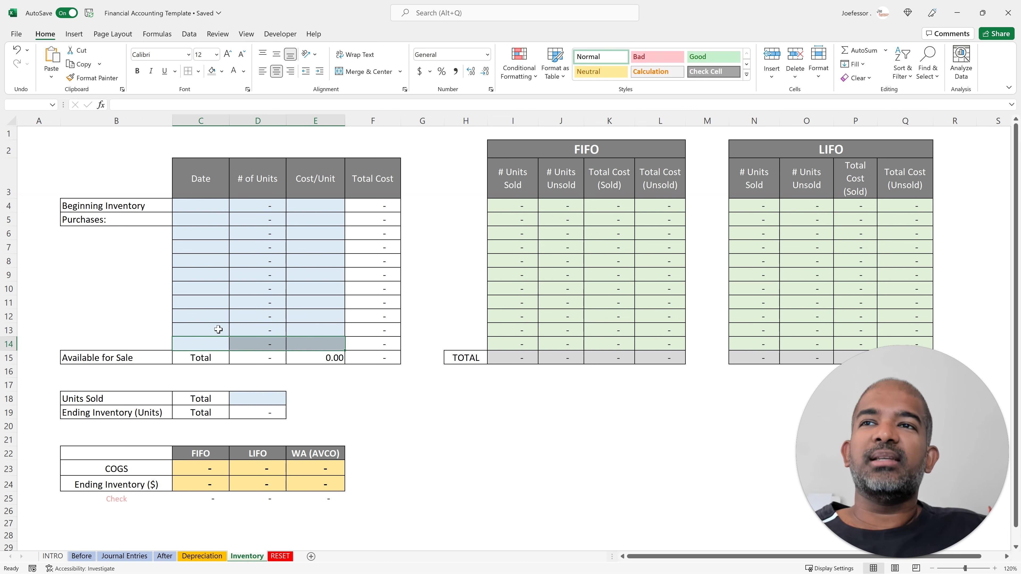
drag(217, 330, 316, 333)
drag(203, 317, 277, 259)
click(266, 402)
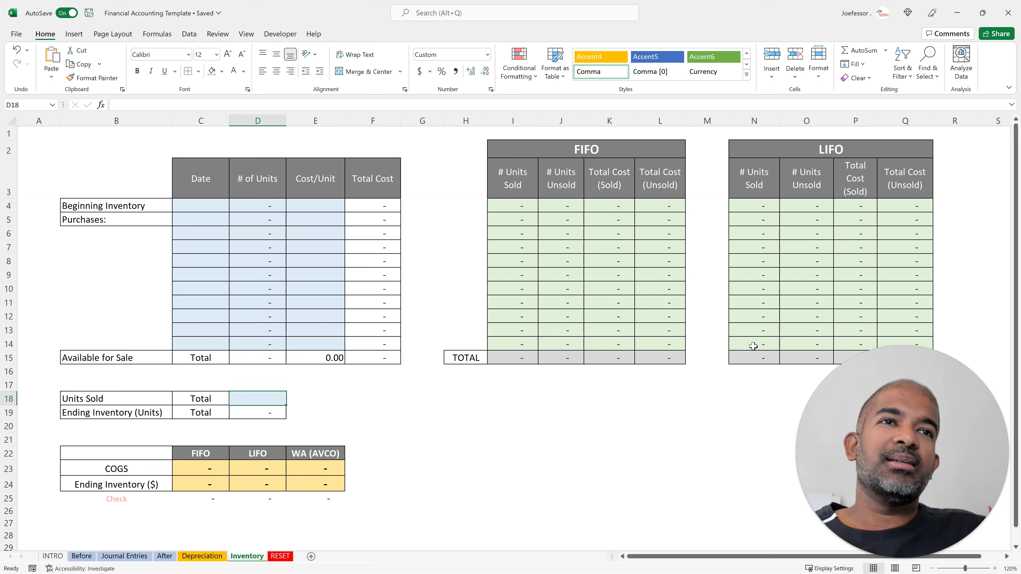
drag(753, 346, 762, 234)
click(744, 275)
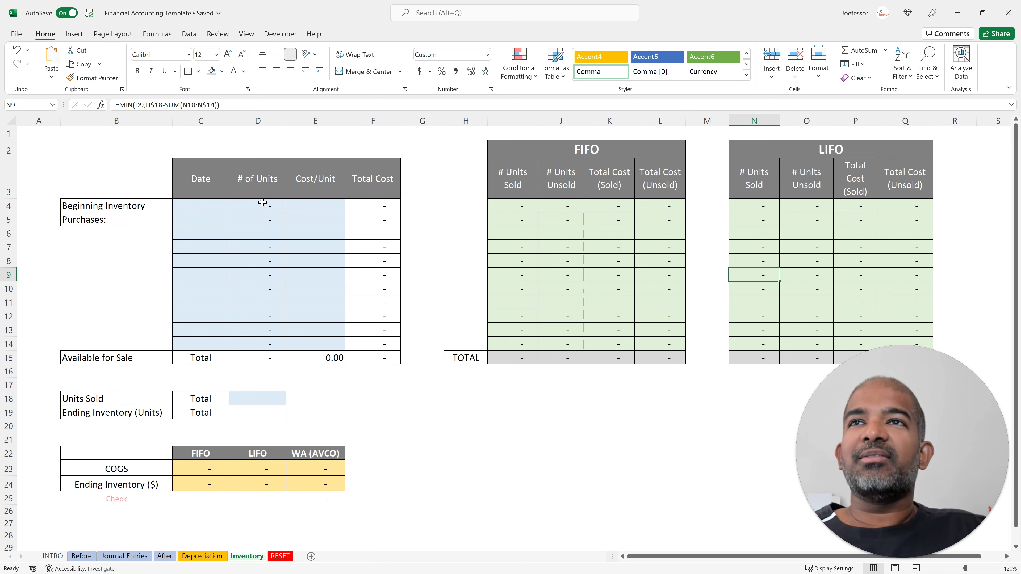
Review how # of Units, Cost/Unit and Total Cost feed the total in F15 and the WA (AVCO) COGS formula in E23
drag(261, 206, 267, 322)
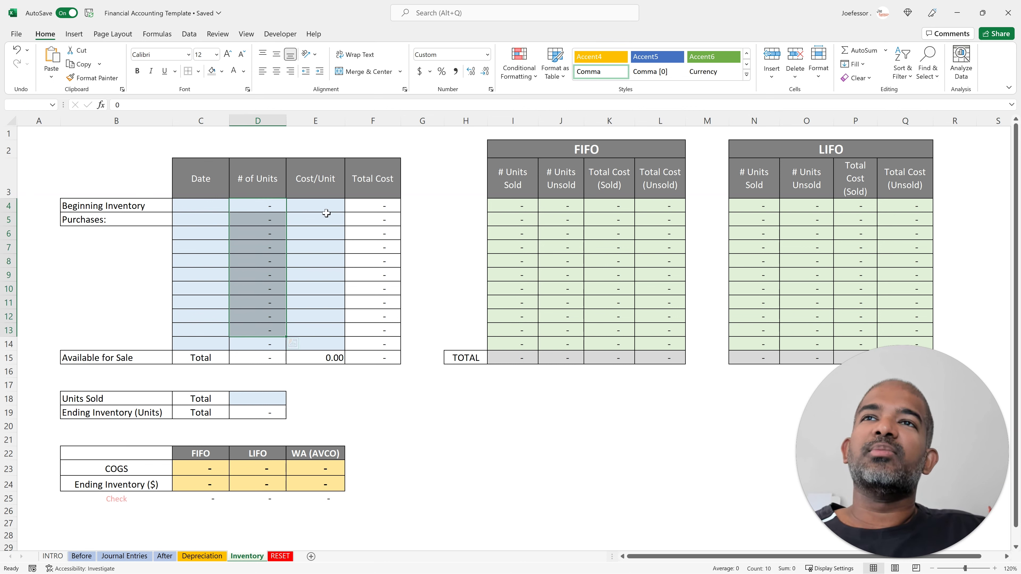
drag(318, 205, 312, 311)
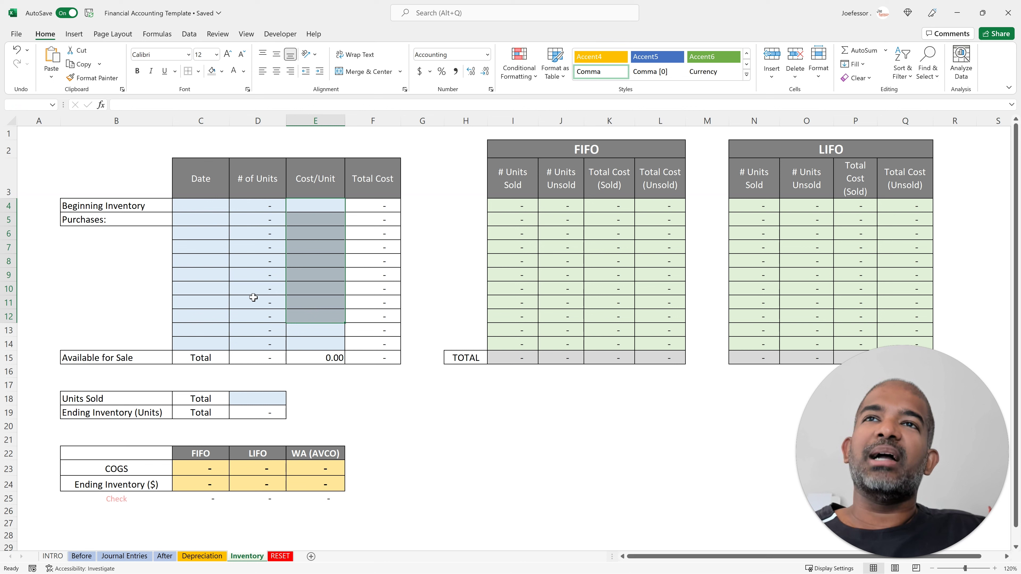
drag(381, 206, 369, 318)
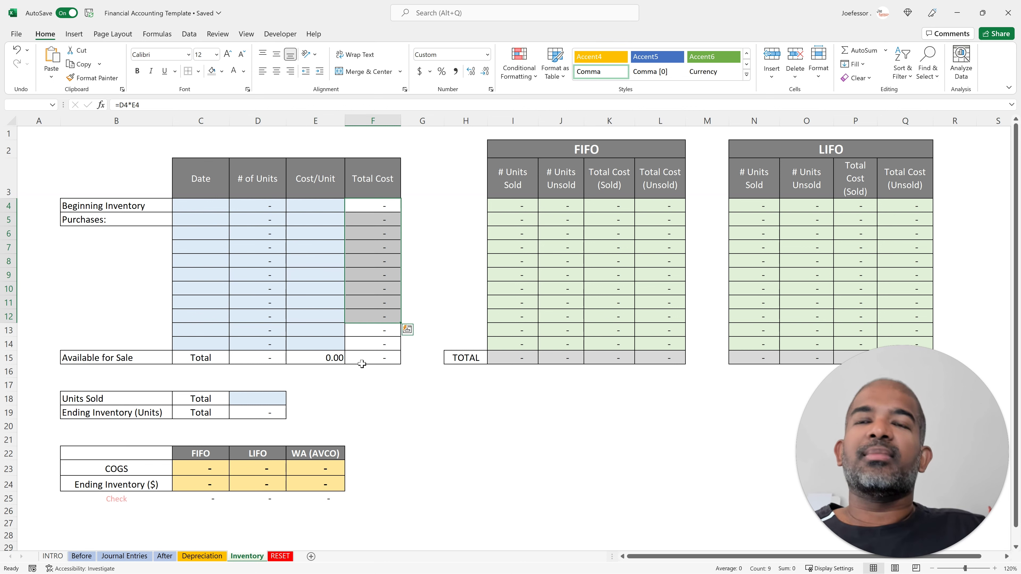
click(382, 358)
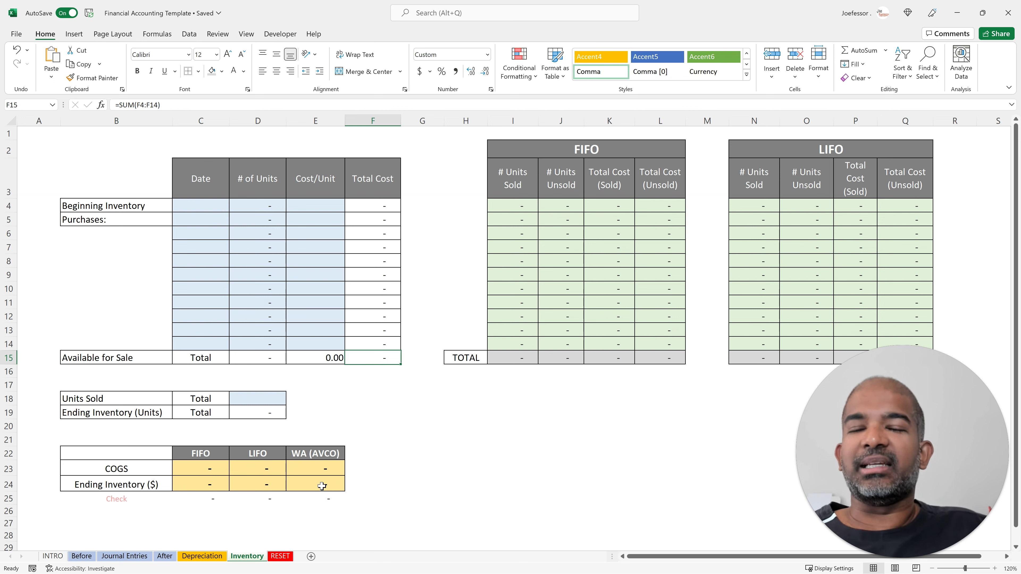
click(322, 469)
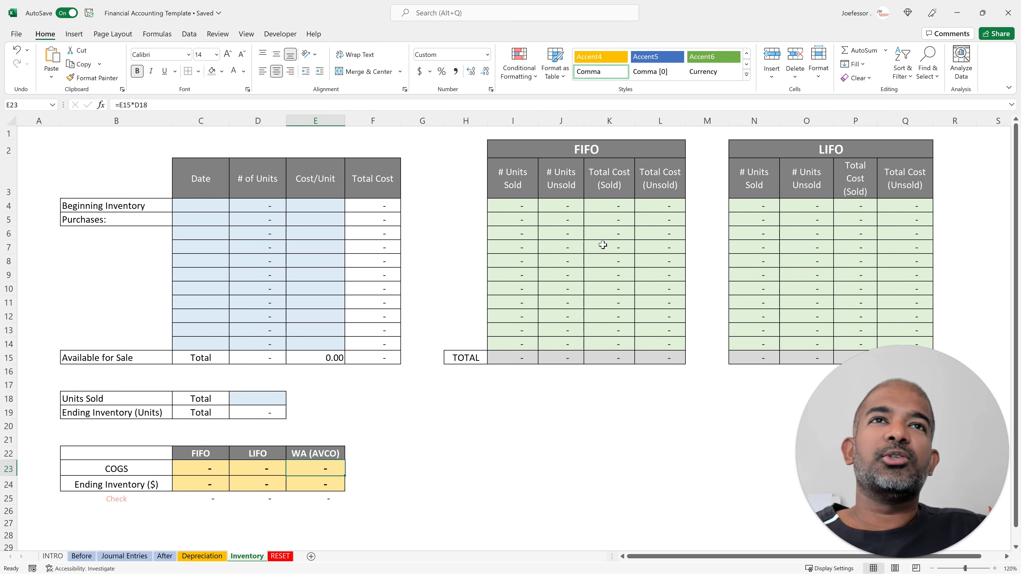
Trace the FIFO cost totals in K15 and L15 to the COGS and Ending Inventory summary, inspecting C24 and D24
click(611, 358)
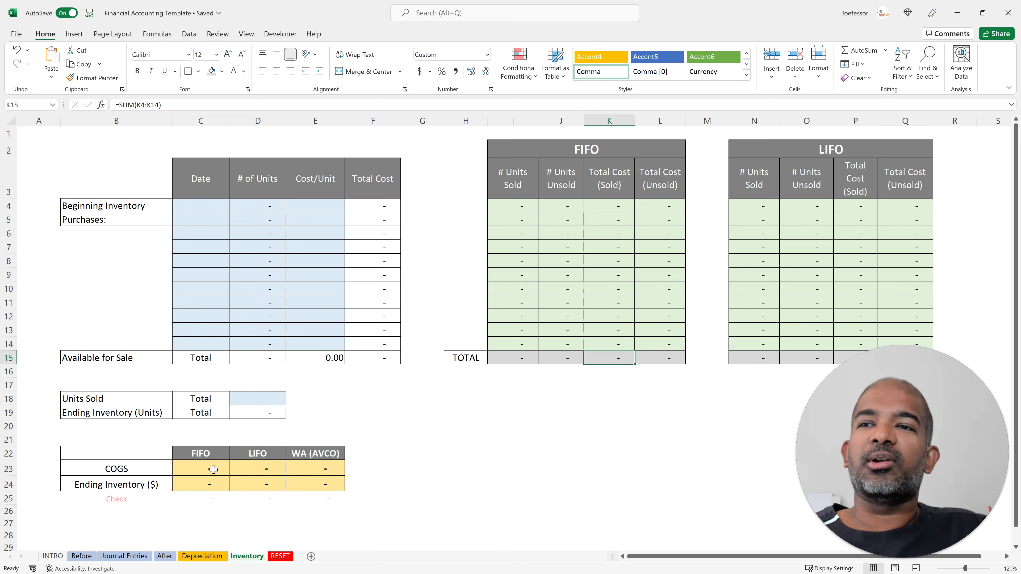
click(653, 360)
click(195, 487)
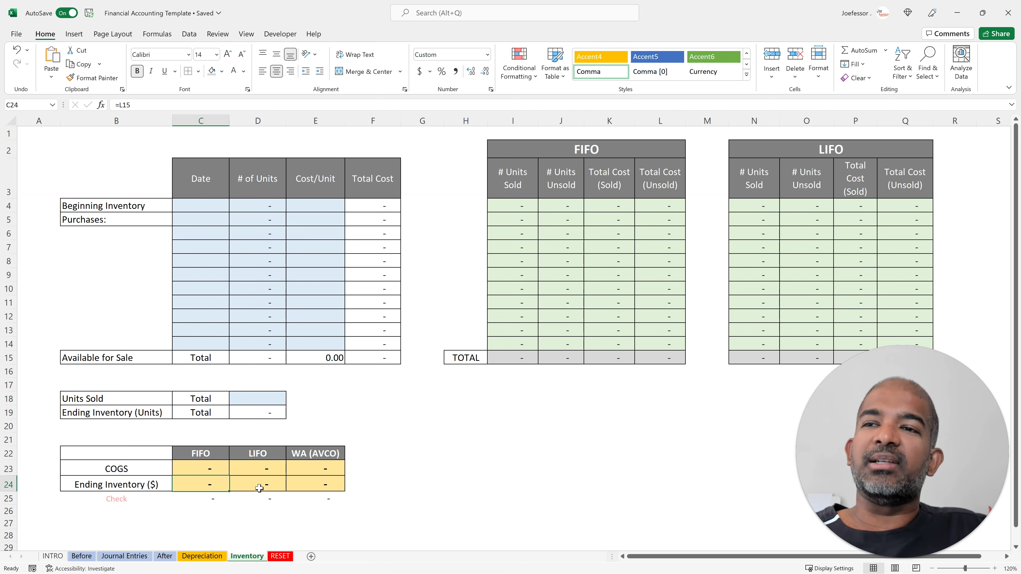
click(260, 488)
key(ctrl+[)
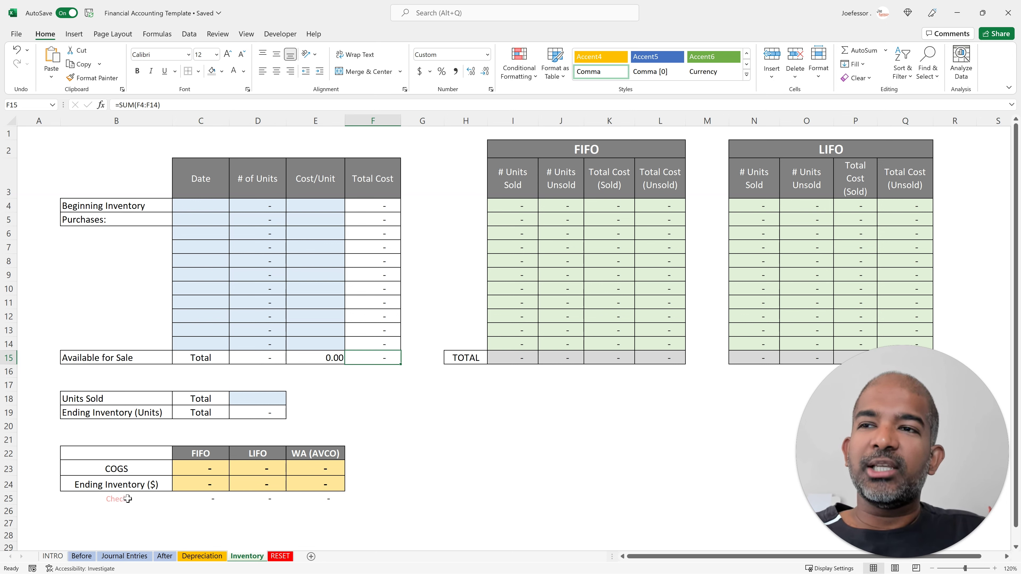
Review the Check row for all three methods, comparing COGS and Ending Inventory with the Total Cost sum in F15
drag(128, 499, 317, 501)
drag(145, 470, 143, 483)
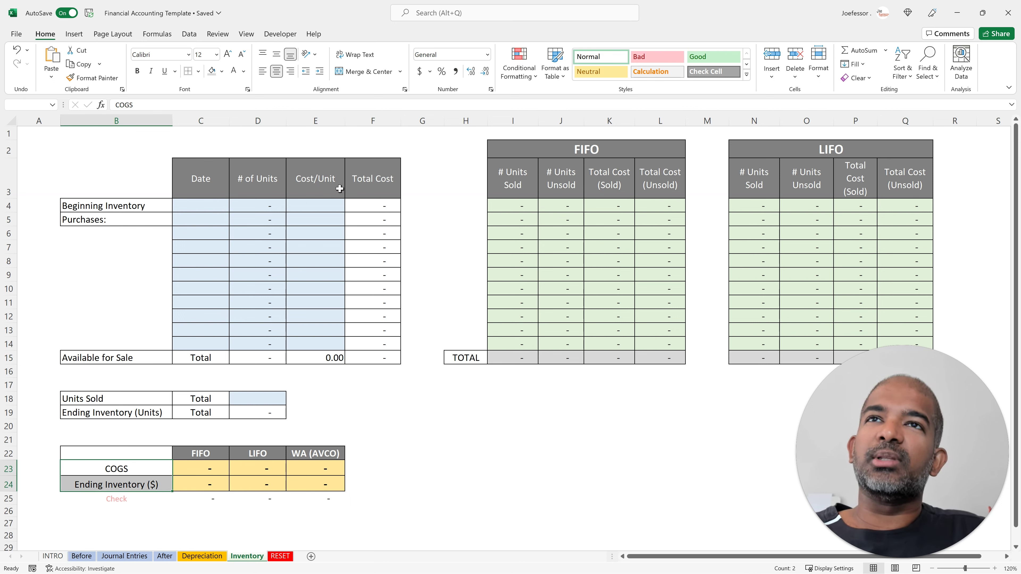
click(382, 359)
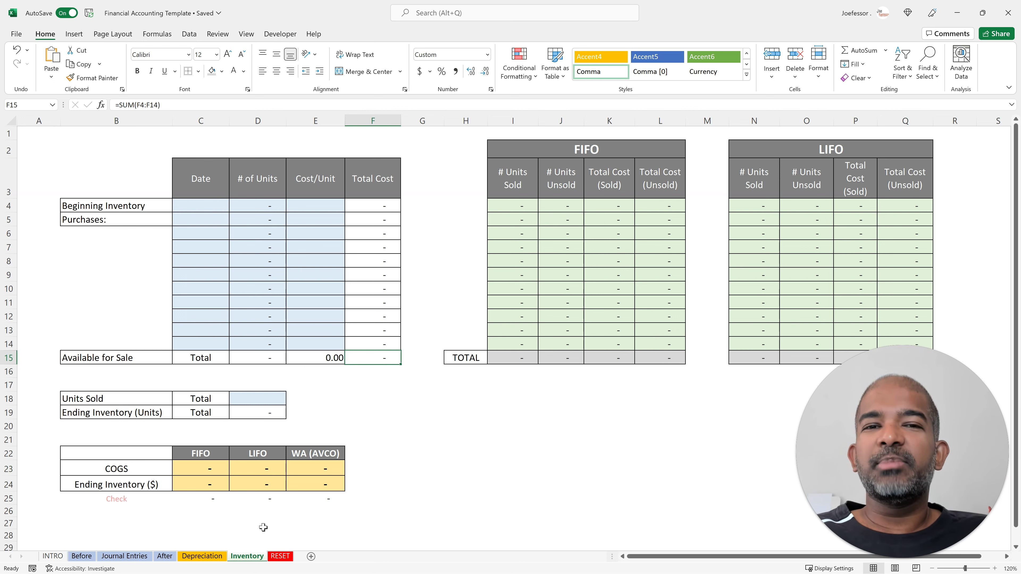
Reset all the workbook's input data with WIPE CLEAN on the RESET sheet, and return to that sheet
click(280, 556)
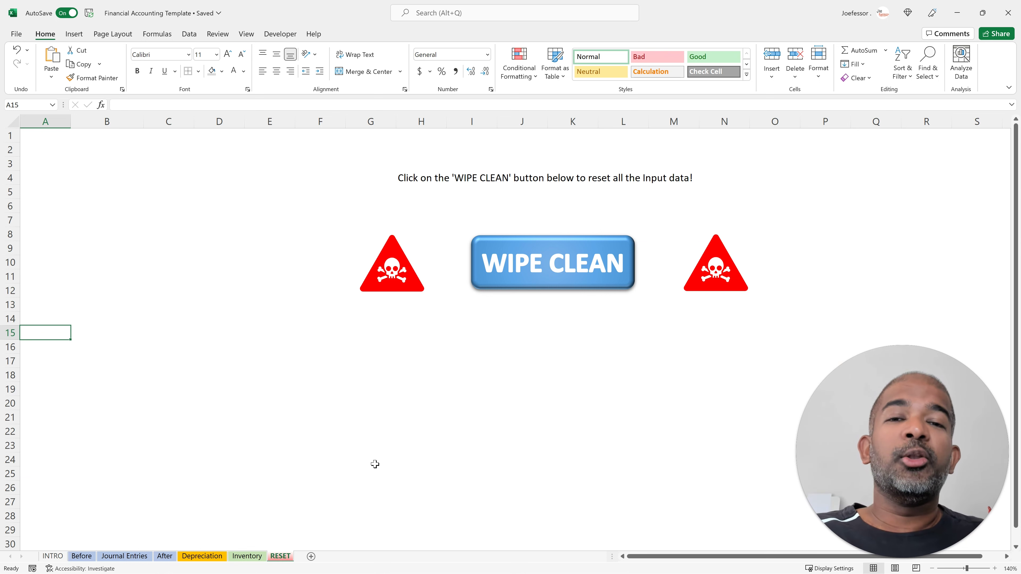
click(546, 264)
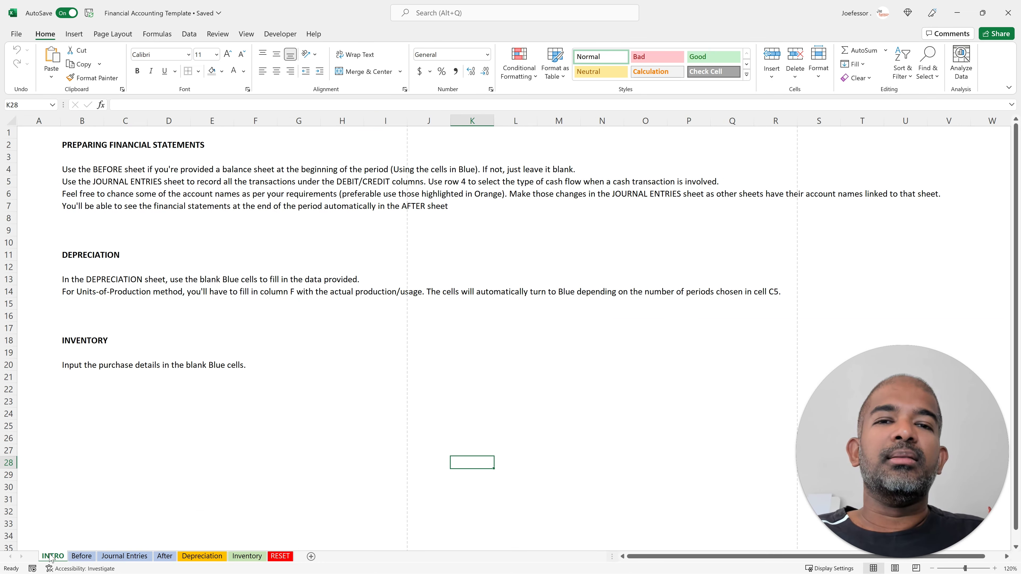
click(280, 556)
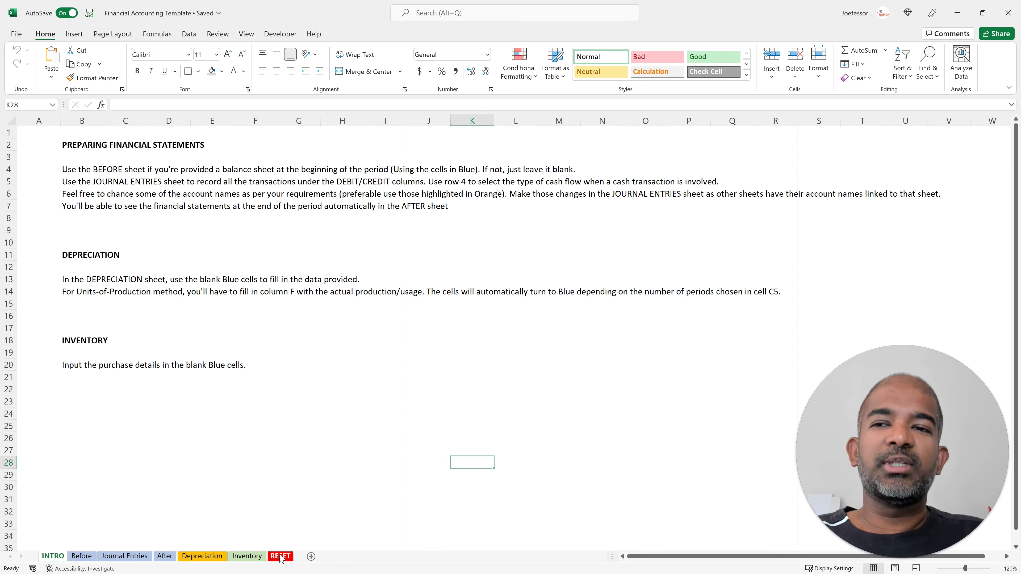